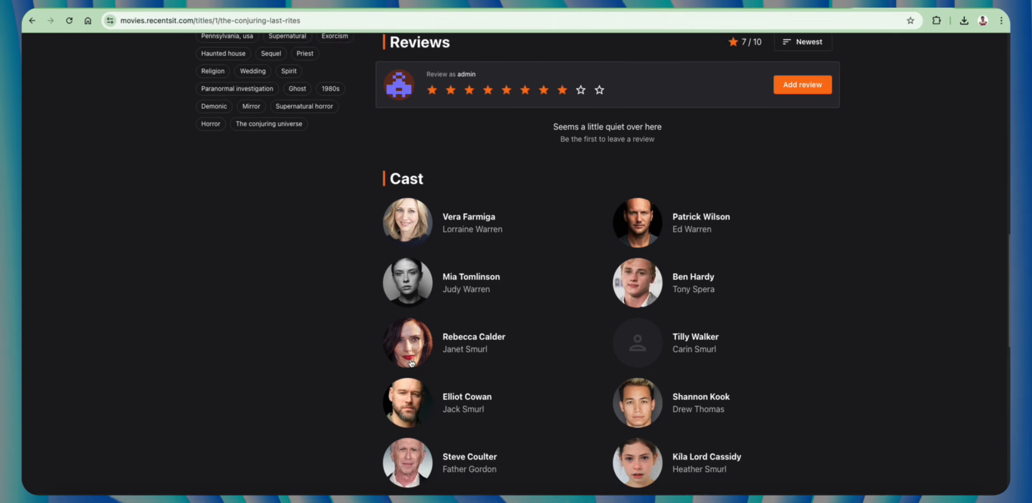
Step: Browse the Series list, then return to the home page featuring The Conjuring: Last Rites
{"action": "scroll", "coordinate": [400, 279], "scroll_direction": "up", "scroll_amount": 15}
{"action": "left_click", "coordinate": [453, 50]}
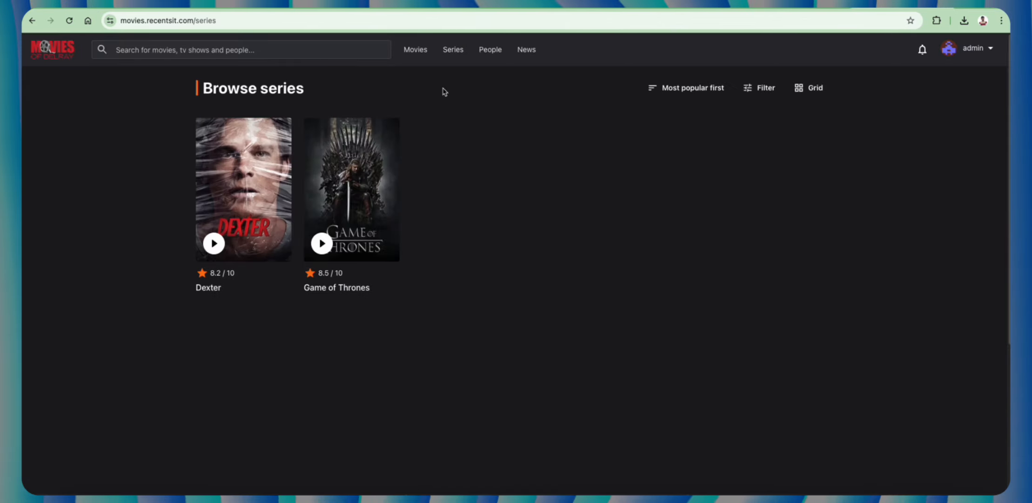
{"action": "scroll", "coordinate": [425, 295], "scroll_direction": "down", "scroll_amount": 5}
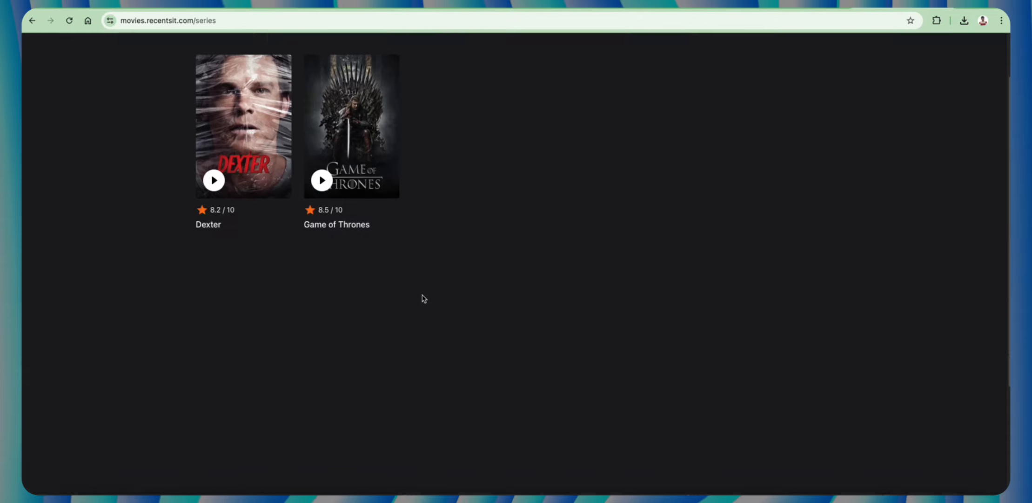
{"action": "scroll", "coordinate": [407, 223], "scroll_direction": "up", "scroll_amount": 5}
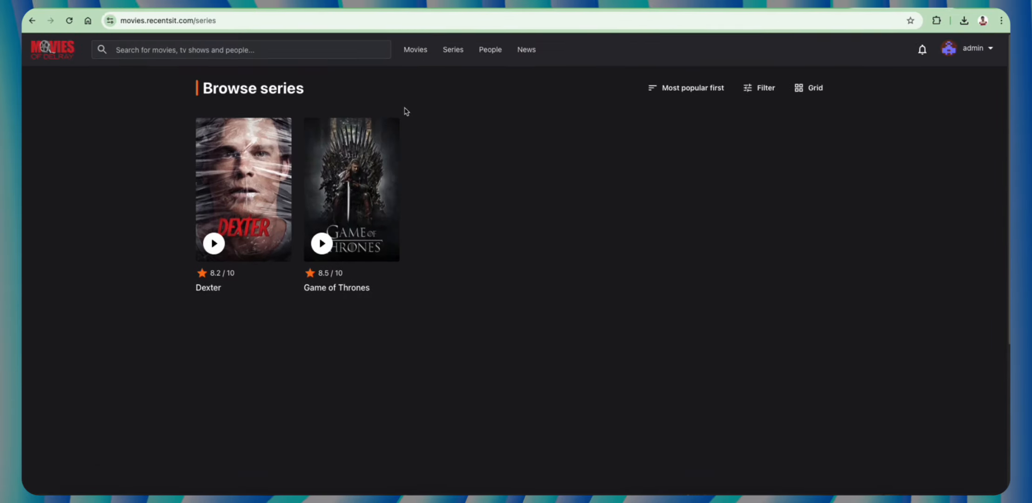
{"action": "left_click", "coordinate": [54, 55]}
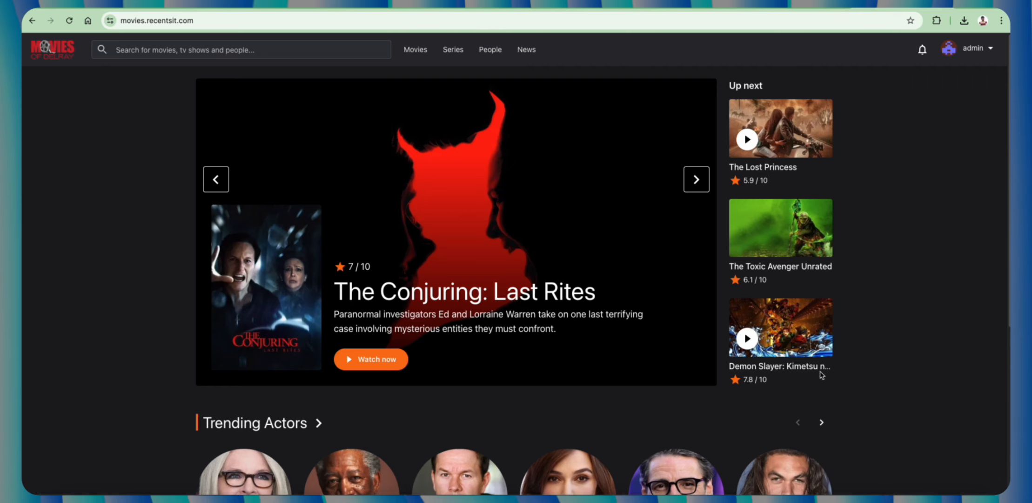
{"action": "scroll", "coordinate": [822, 374], "scroll_direction": "down", "scroll_amount": 3}
{"action": "scroll", "coordinate": [661, 366], "scroll_direction": "down", "scroll_amount": 3}
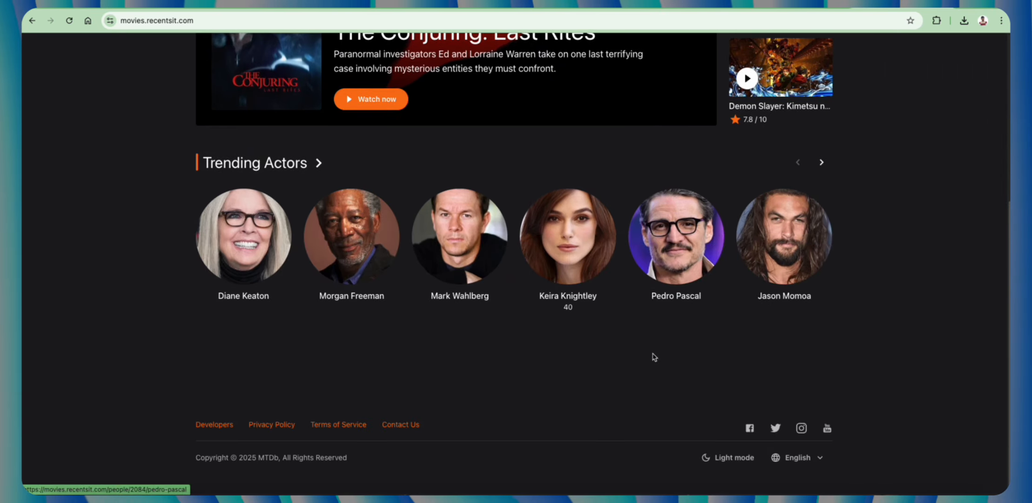
{"action": "scroll", "coordinate": [655, 357], "scroll_direction": "up", "scroll_amount": 5}
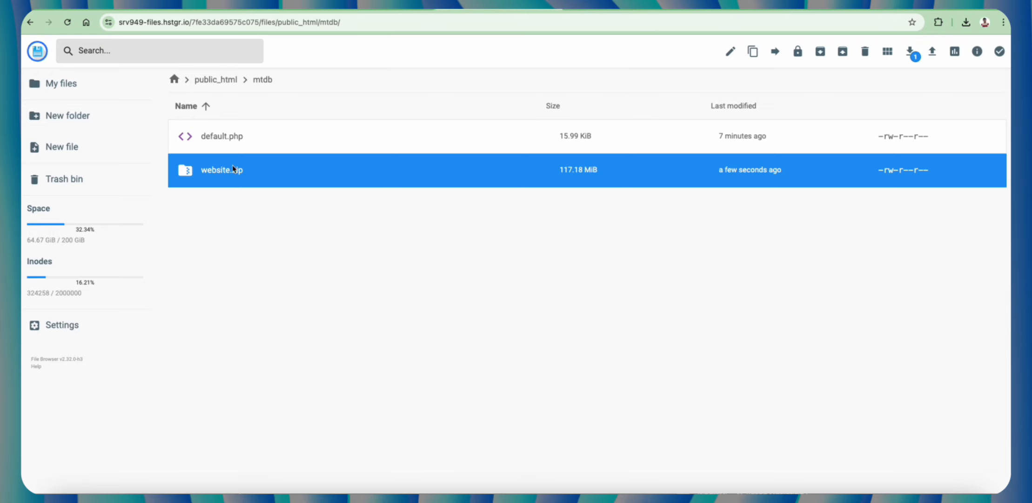
Step: Extract website.zip into public_html/mtdb and open a new browser tab
{"action": "right_click", "coordinate": [233, 169]}
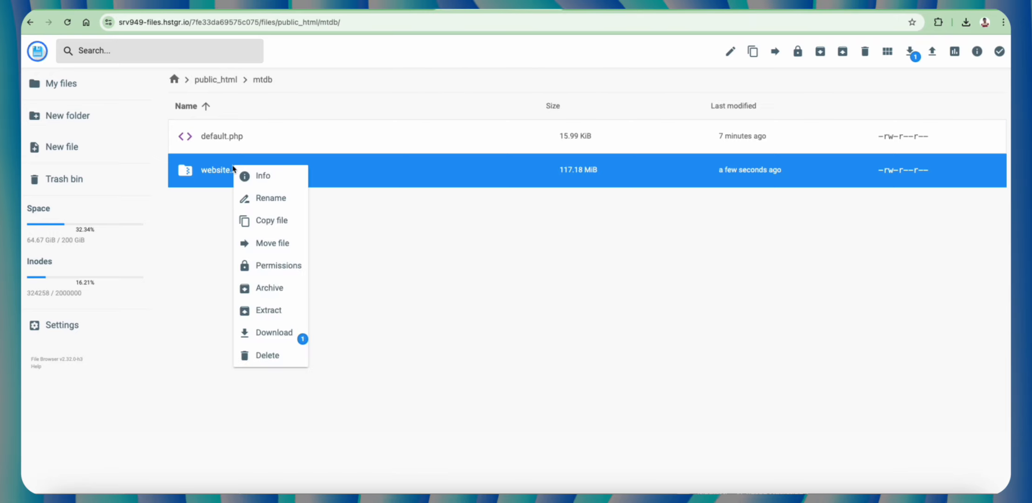
{"action": "left_click", "coordinate": [283, 303]}
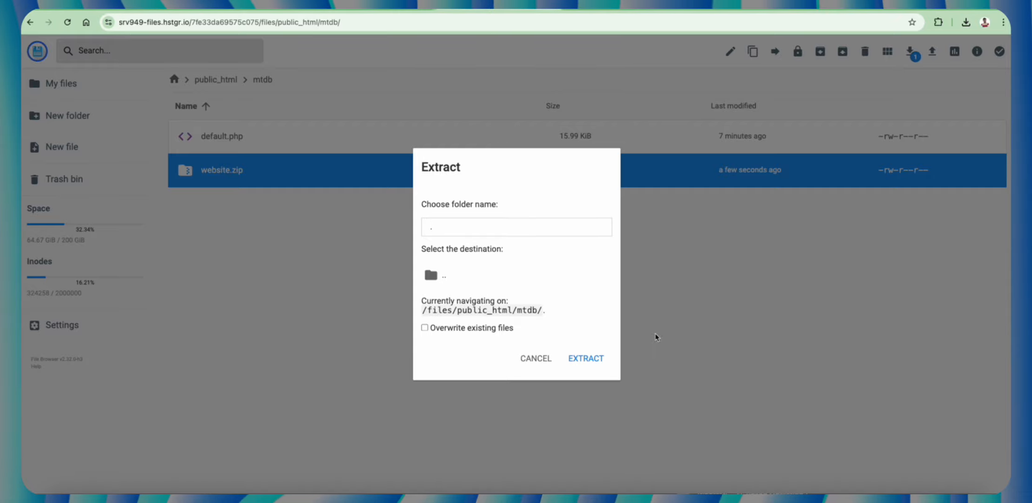
{"action": "left_click", "coordinate": [586, 361]}
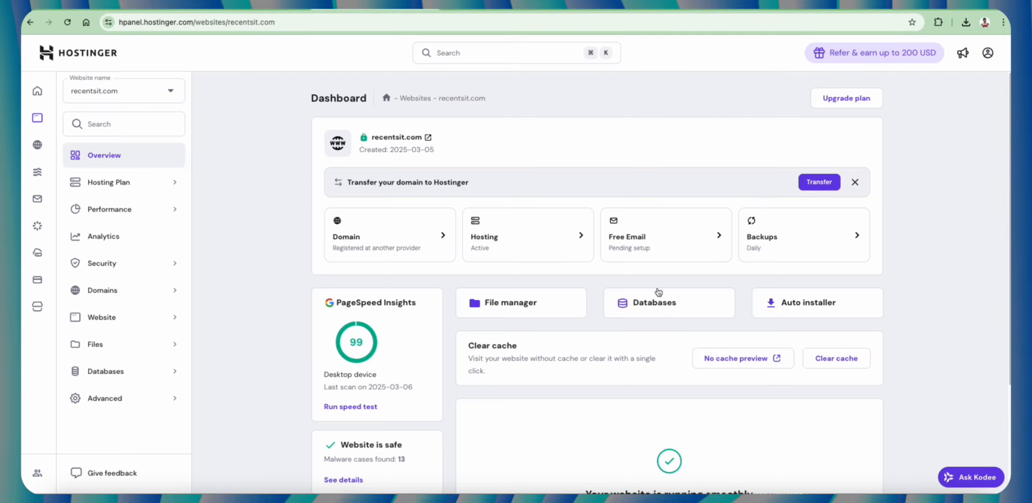
{"action": "left_click", "coordinate": [491, 9]}
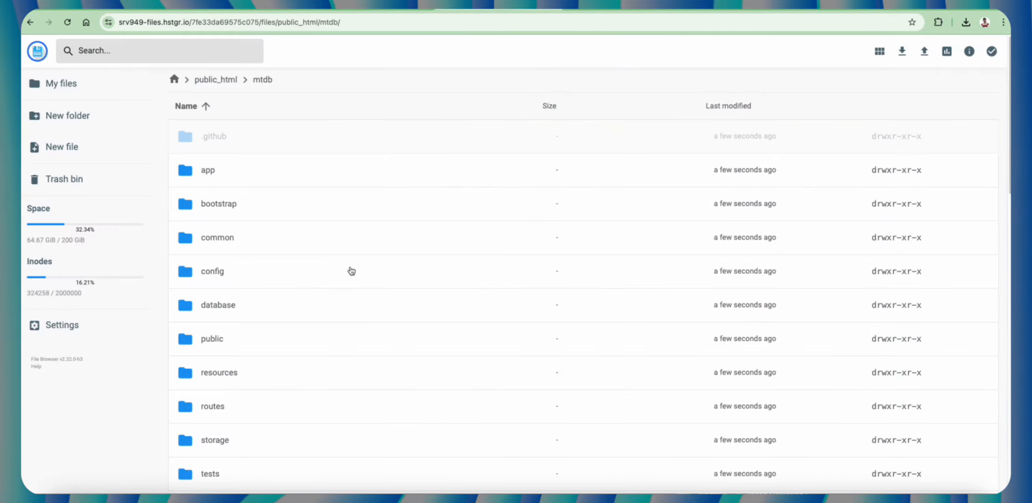
{"action": "scroll", "coordinate": [309, 306], "scroll_direction": "down", "scroll_amount": 15}
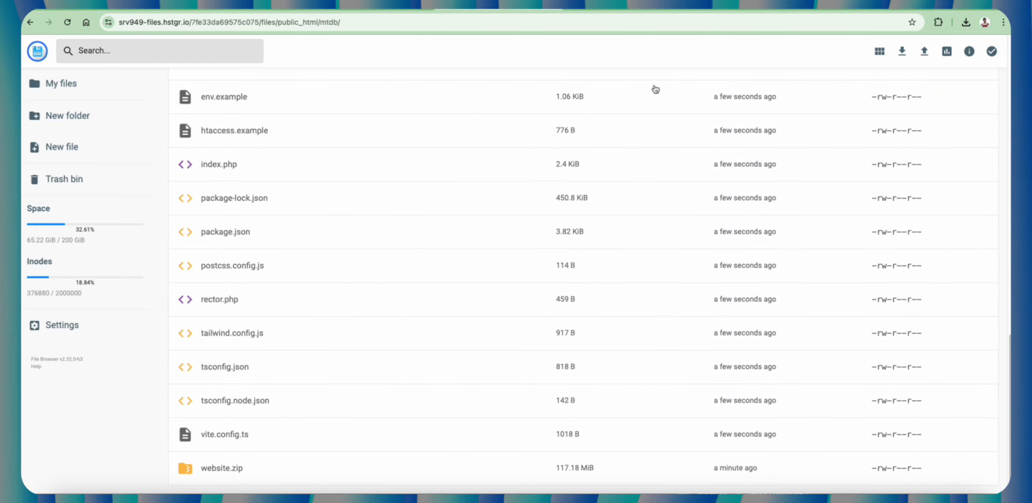
{"action": "left_click", "coordinate": [699, 9]}
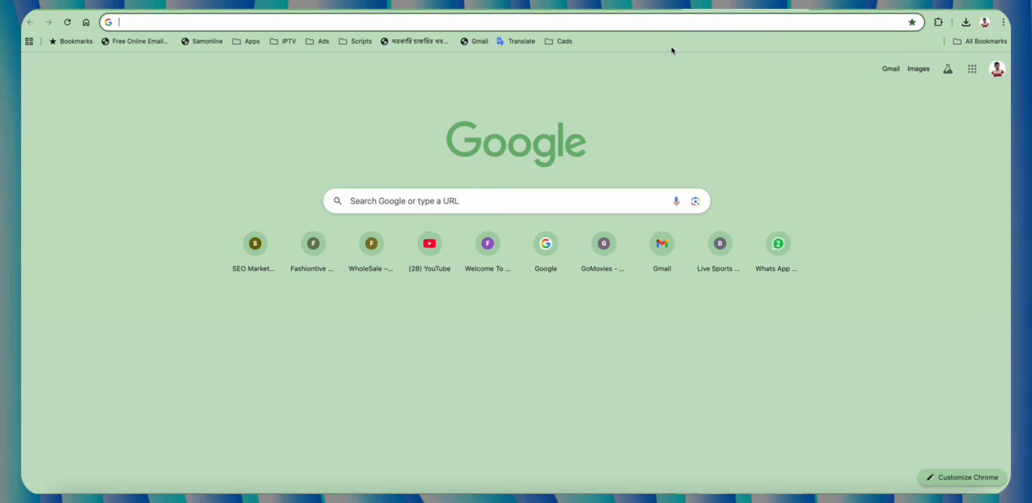
Step: Load movies.recentsit.com and get past the installer's welcome and server requirements pages
{"action": "type", "text": "moview"}
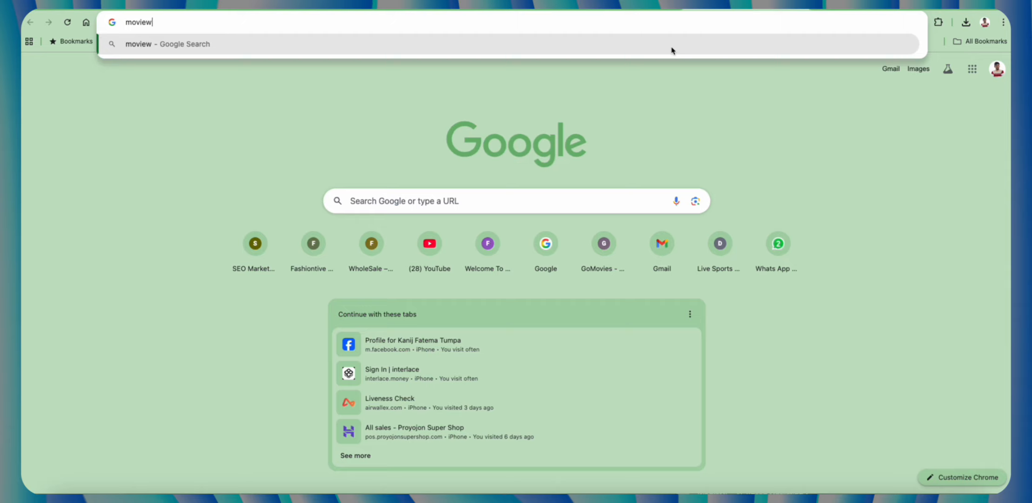
{"action": "key", "text": "BackSpace"}
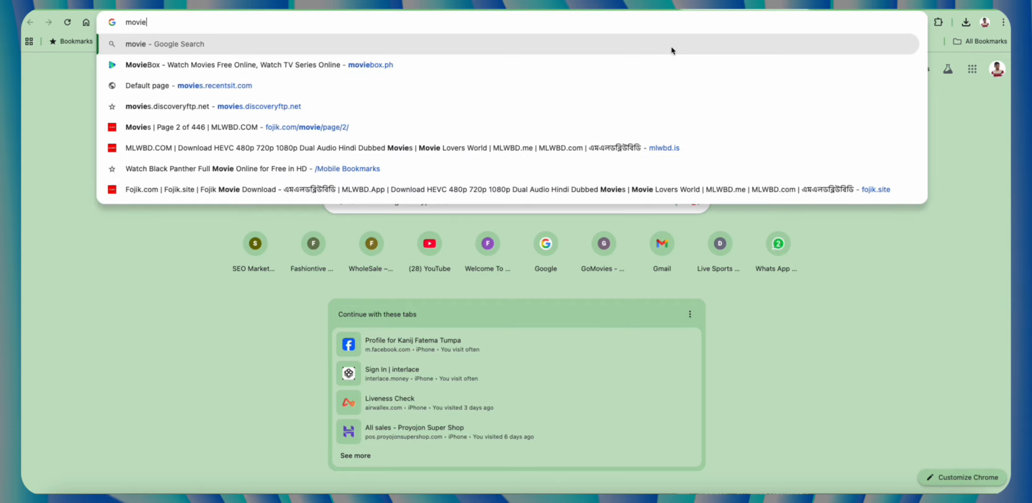
{"action": "type", "text": "s.rece"}
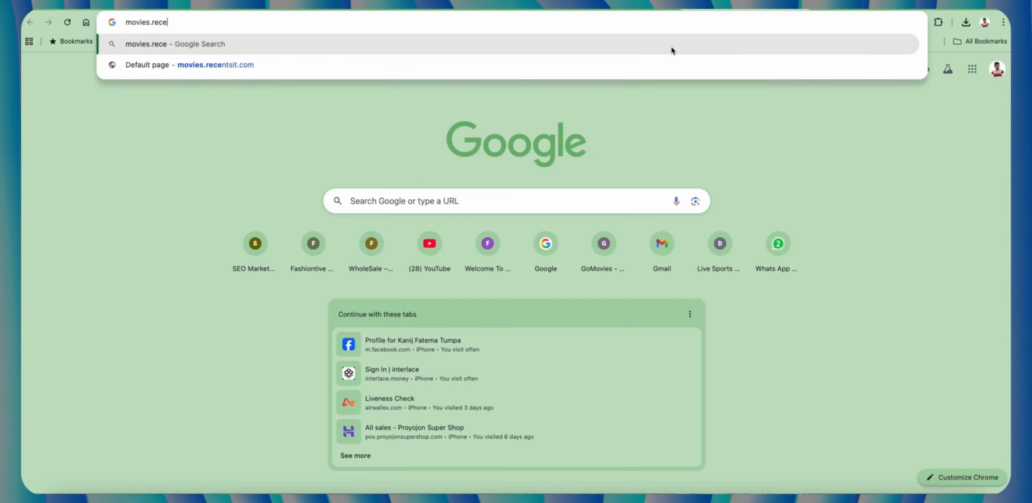
{"action": "type", "text": "nts"}
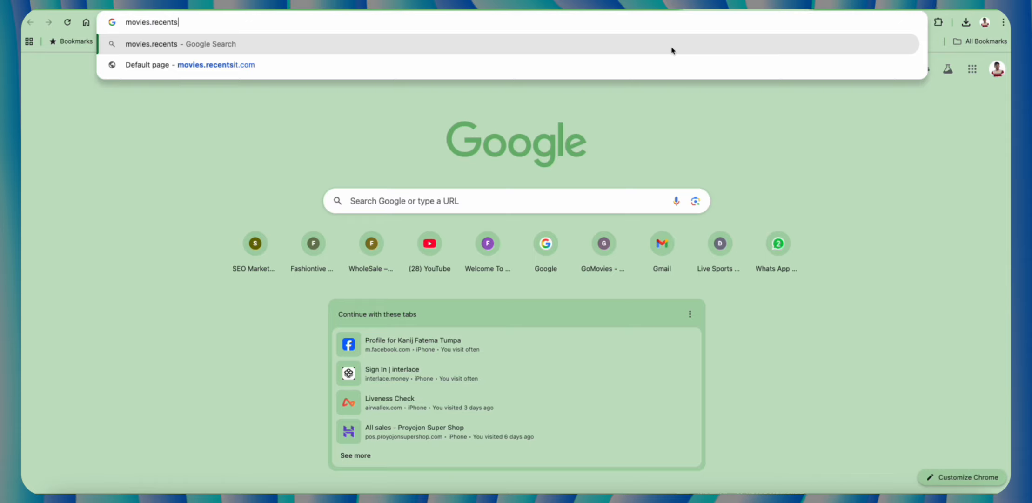
{"action": "key", "text": "Down"}
{"action": "key", "text": "Return"}
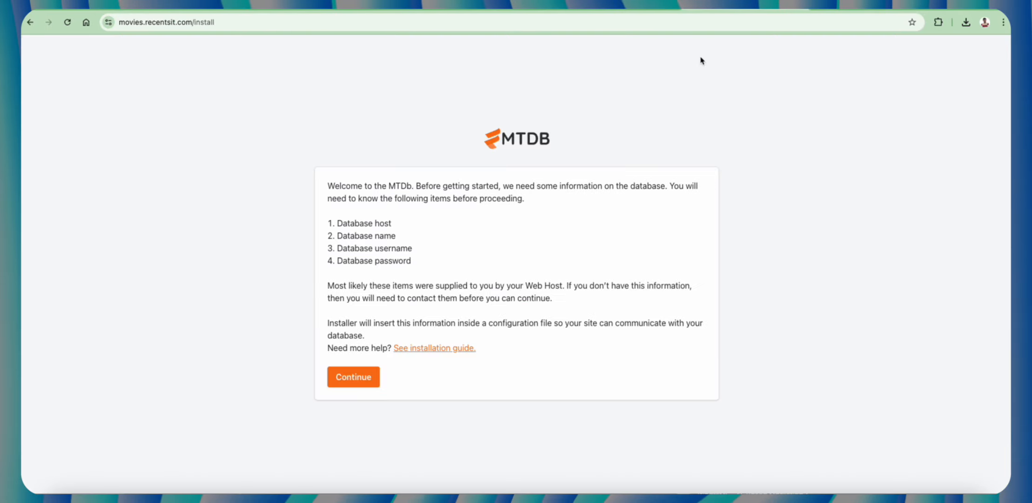
{"action": "left_click", "coordinate": [370, 380]}
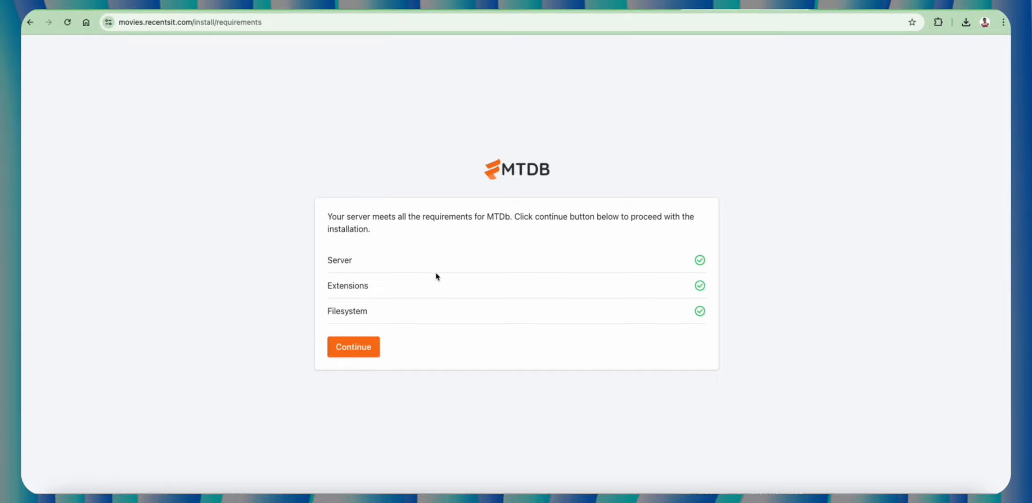
{"action": "left_click", "coordinate": [351, 346]}
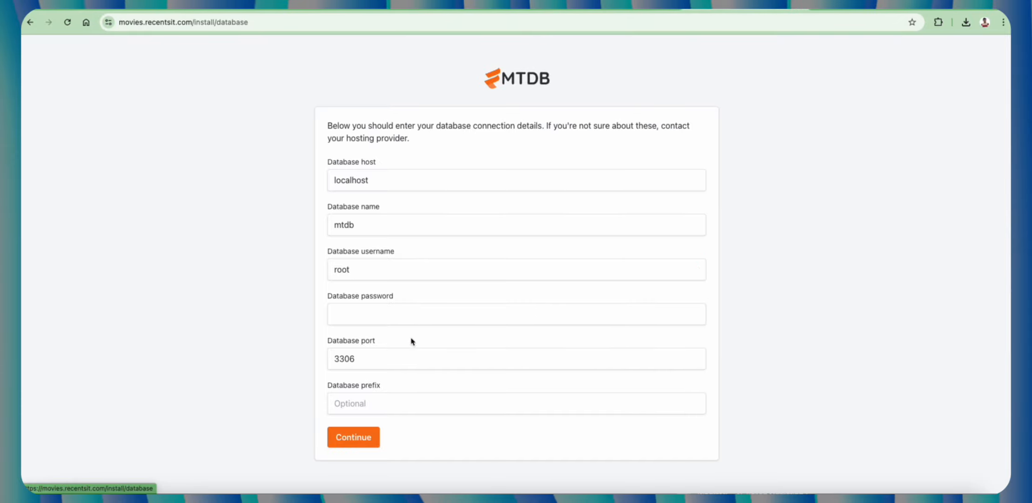
Step: Go to Hostinger hPanel's MySQL database management page
{"action": "left_click", "coordinate": [422, 185]}
{"action": "left_click", "coordinate": [502, 5]}
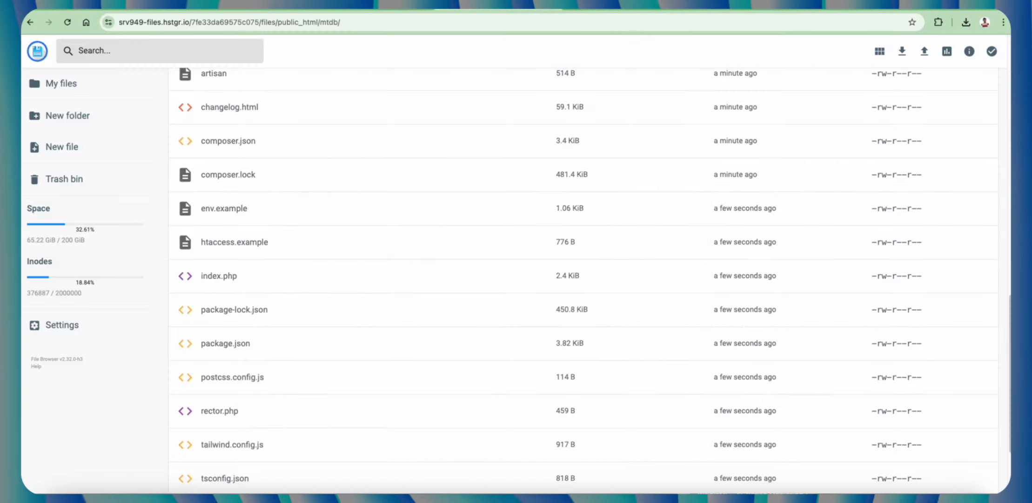
{"action": "left_click", "coordinate": [366, 5]}
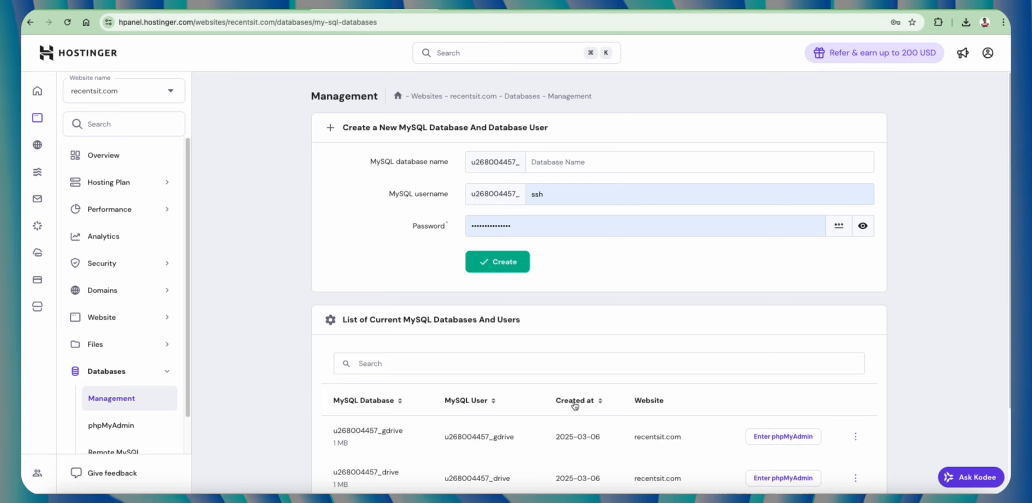
{"action": "scroll", "coordinate": [575, 405], "scroll_direction": "down", "scroll_amount": 2}
{"action": "scroll", "coordinate": [569, 125], "scroll_direction": "up", "scroll_amount": 1}
Step: Create database and user 'mtdb' with a generated password, copying the password first
{"action": "left_click", "coordinate": [568, 110]}
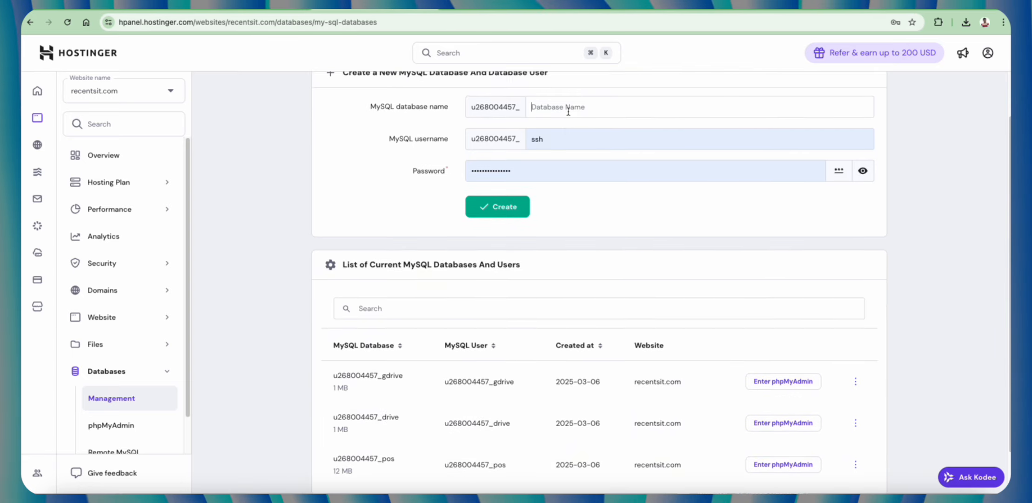
{"action": "type", "text": "mtdb"}
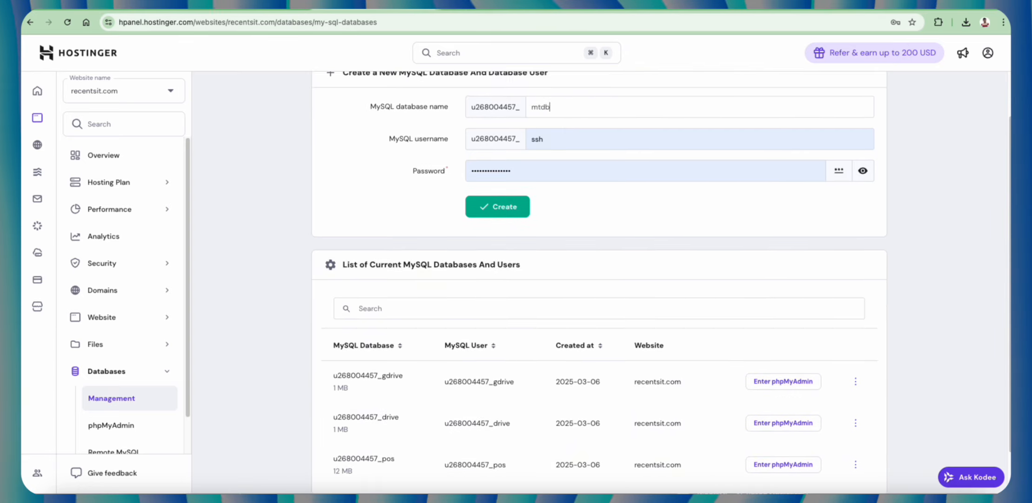
{"action": "double_click", "coordinate": [648, 134]}
{"action": "type", "text": "m"}
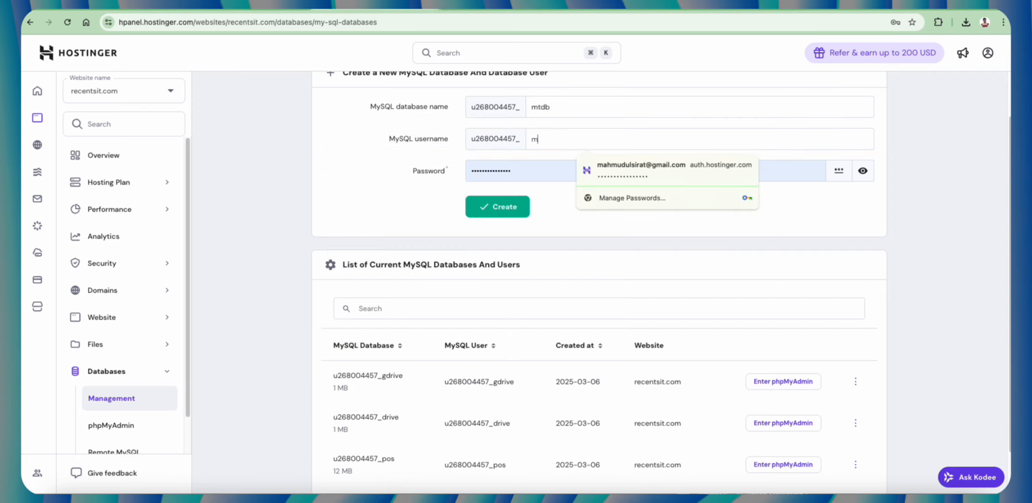
{"action": "type", "text": "tdb"}
{"action": "left_click", "coordinate": [851, 169]}
{"action": "triple_click", "coordinate": [741, 170]}
{"action": "right_click", "coordinate": [742, 170]}
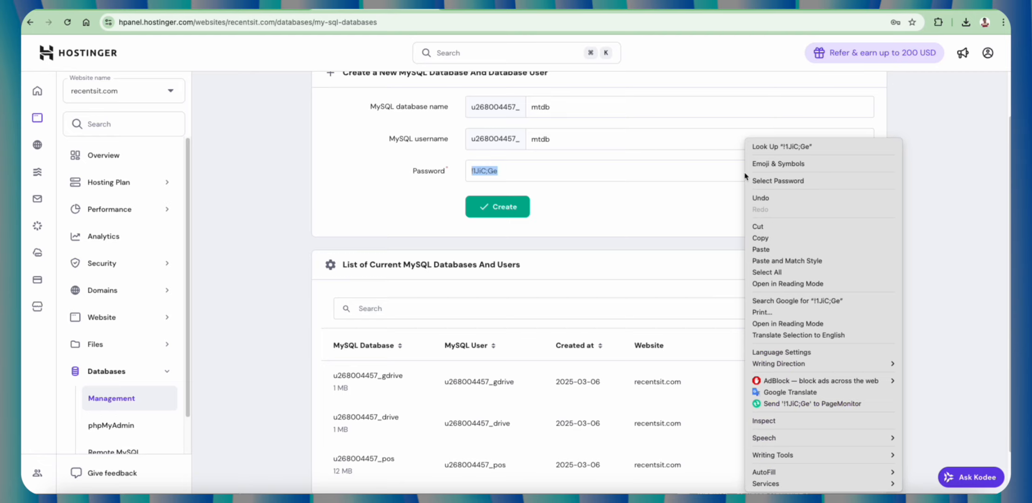
{"action": "left_click", "coordinate": [778, 238]}
{"action": "left_click", "coordinate": [500, 207]}
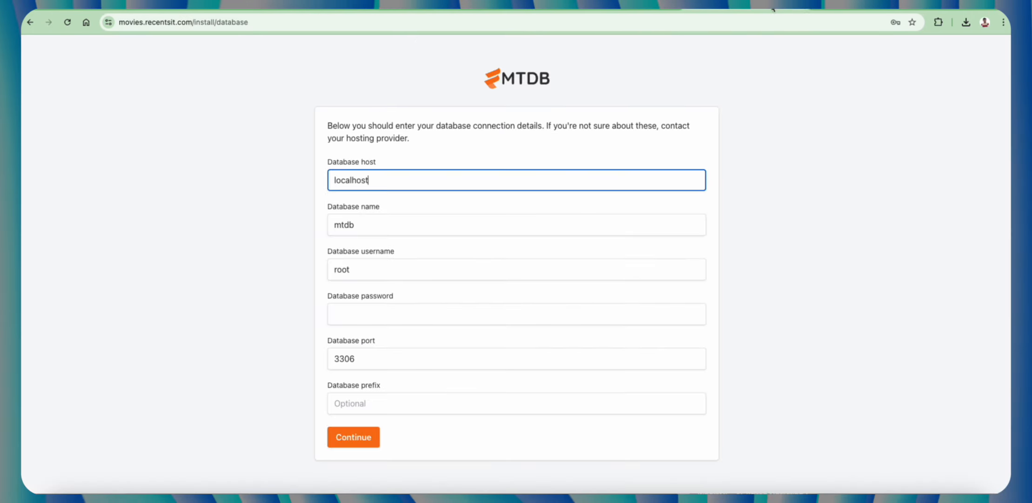
Step: Paste the copied MySQL password into the installer's Database password field
{"action": "right_click", "coordinate": [400, 316]}
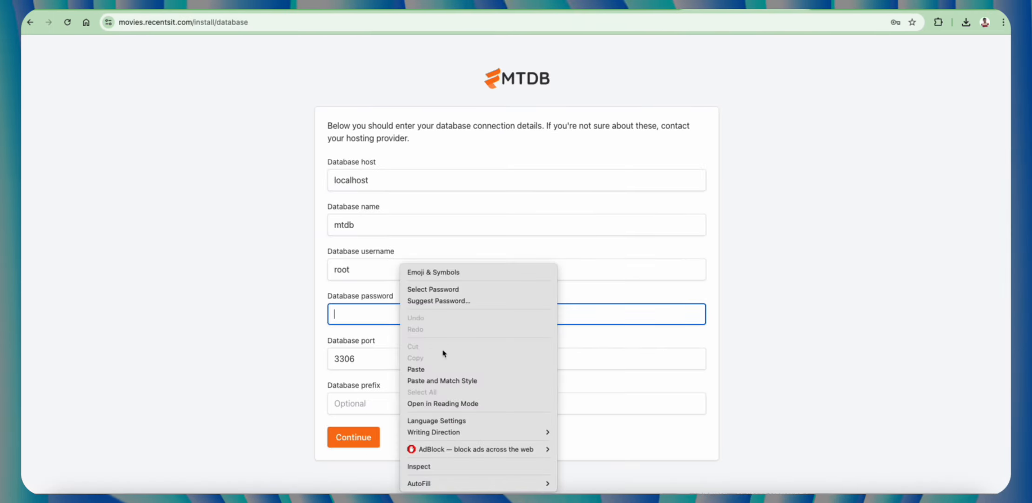
{"action": "left_click", "coordinate": [444, 369]}
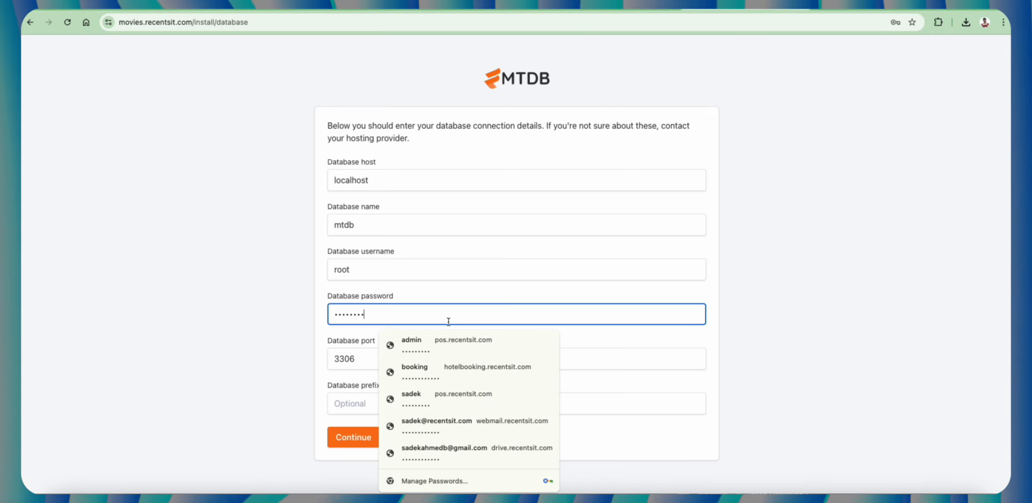
{"action": "left_click", "coordinate": [779, 309]}
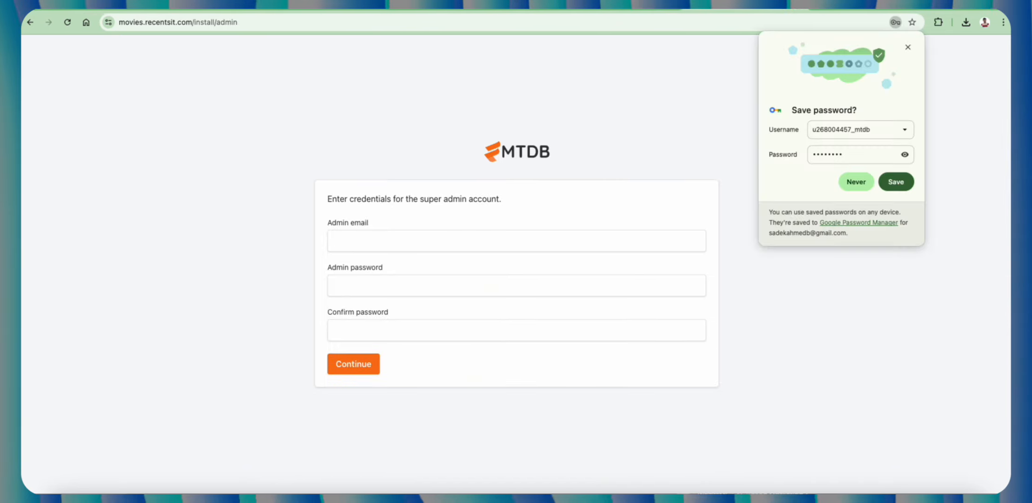
Step: Enter an admin@ e-mail using the site's copied domain as the Admin email
{"action": "left_click", "coordinate": [909, 47]}
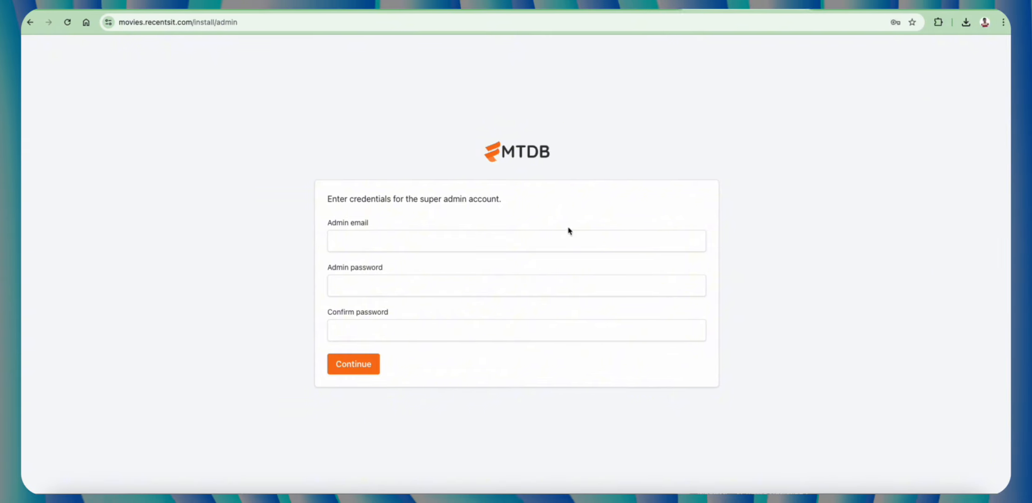
{"action": "left_click", "coordinate": [527, 233]}
{"action": "type", "text": "ad"}
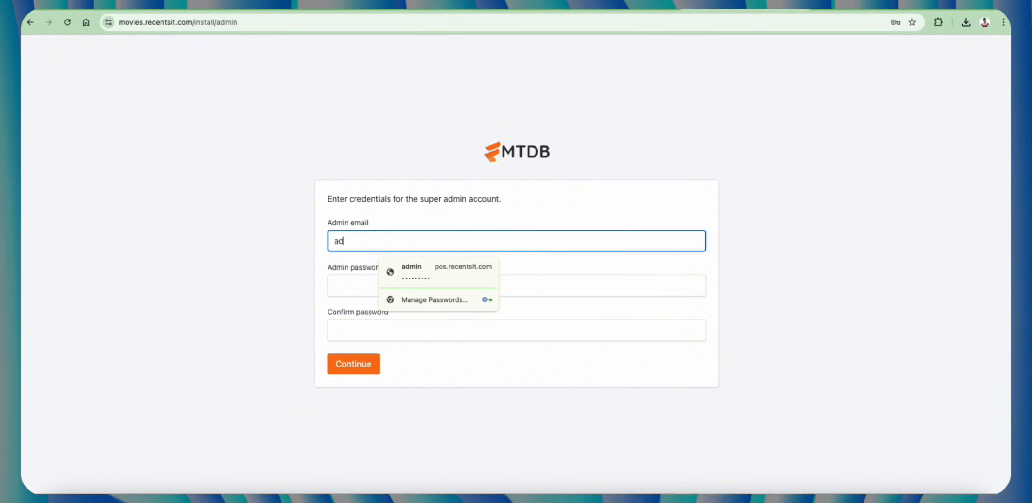
{"action": "type", "text": "ni"}
{"action": "type", "text": "mi"}
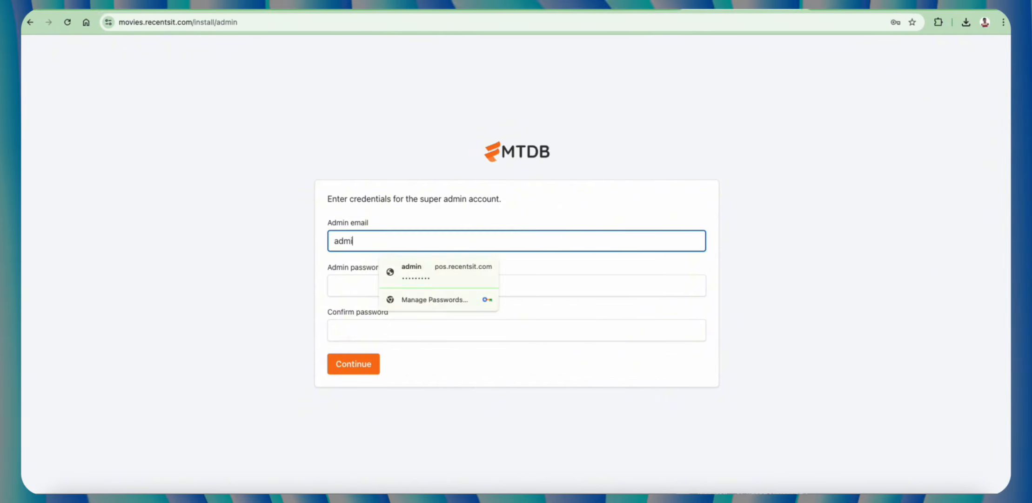
{"action": "type", "text": "n@"}
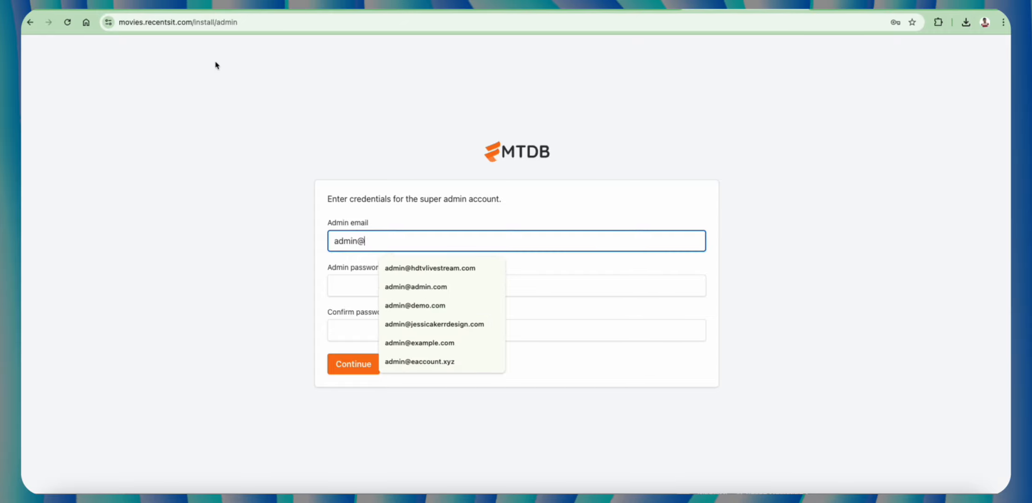
{"action": "left_click", "coordinate": [198, 19]}
{"action": "left_click", "coordinate": [216, 23]}
{"action": "left_click_drag", "start_coordinate": [223, 19], "coordinate": [147, 20]}
{"action": "right_click", "coordinate": [153, 22]}
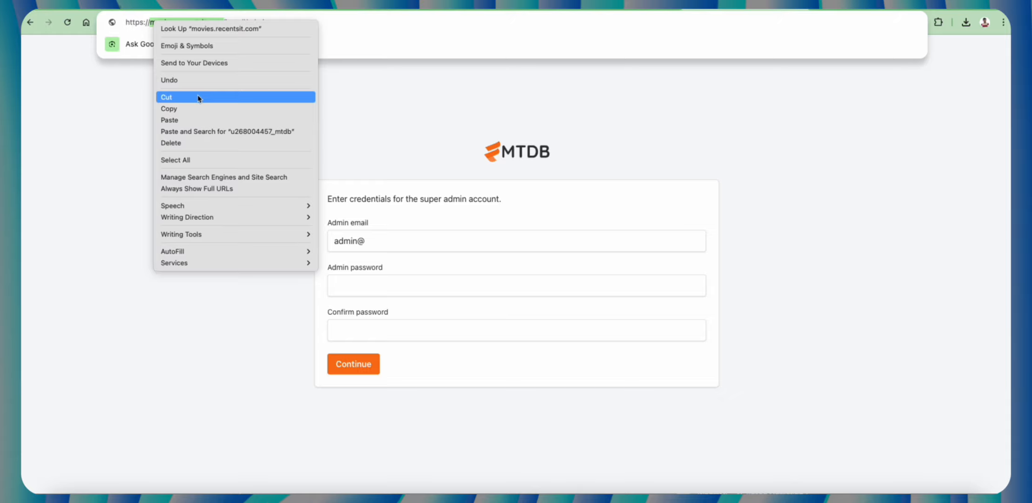
{"action": "left_click", "coordinate": [186, 109]}
{"action": "left_click", "coordinate": [389, 240]}
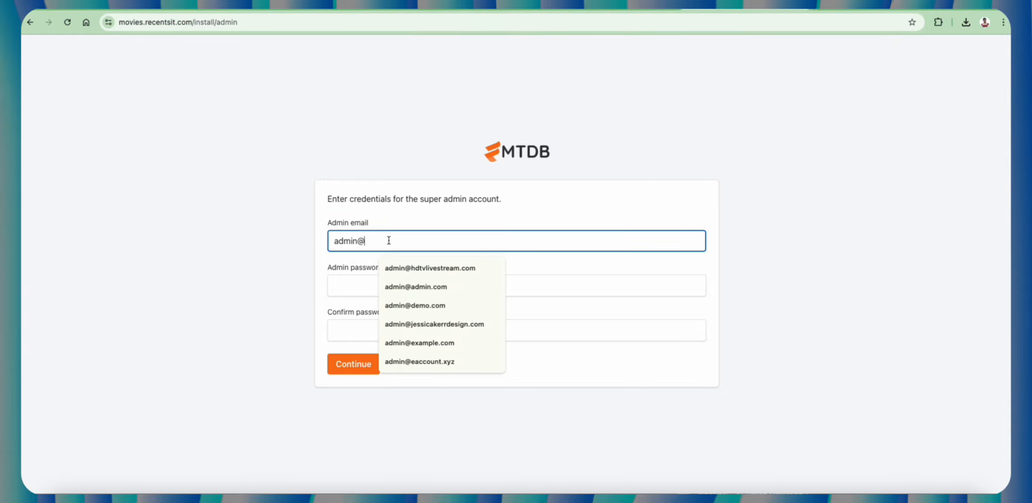
{"action": "type", "text": "admin@"}
{"action": "key", "text": "super+v"}
Step: Enter and confirm the admin password, submit the credentials, and save the password in Chrome
{"action": "left_click", "coordinate": [391, 284]}
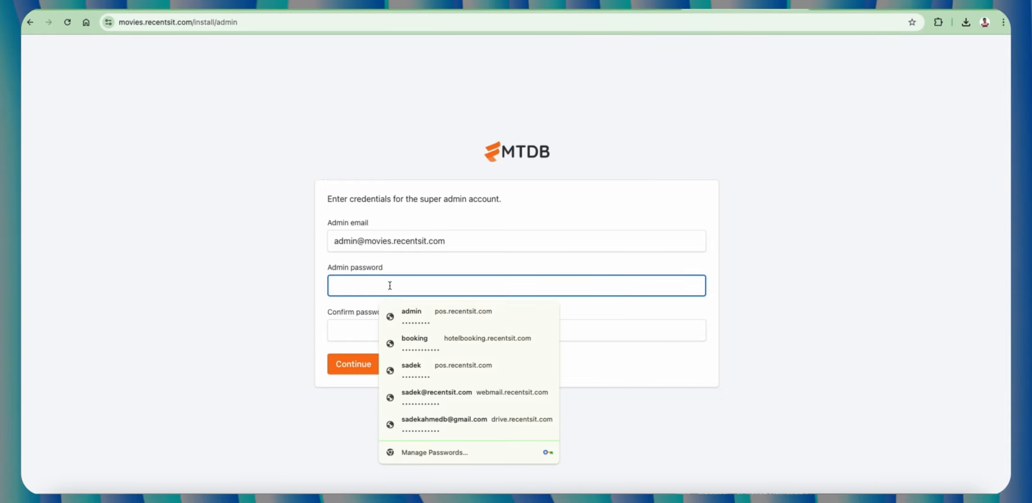
{"action": "type", "text": "a"}
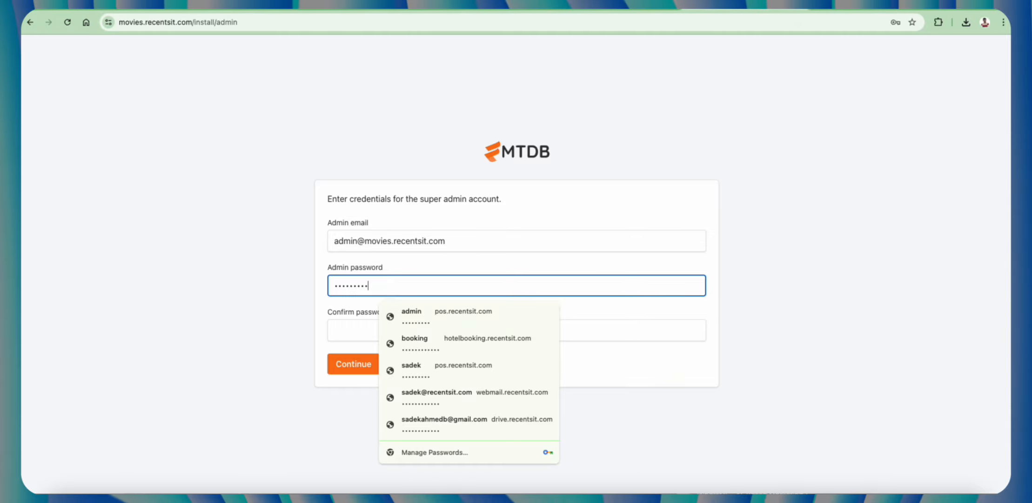
{"action": "left_click", "coordinate": [609, 337]}
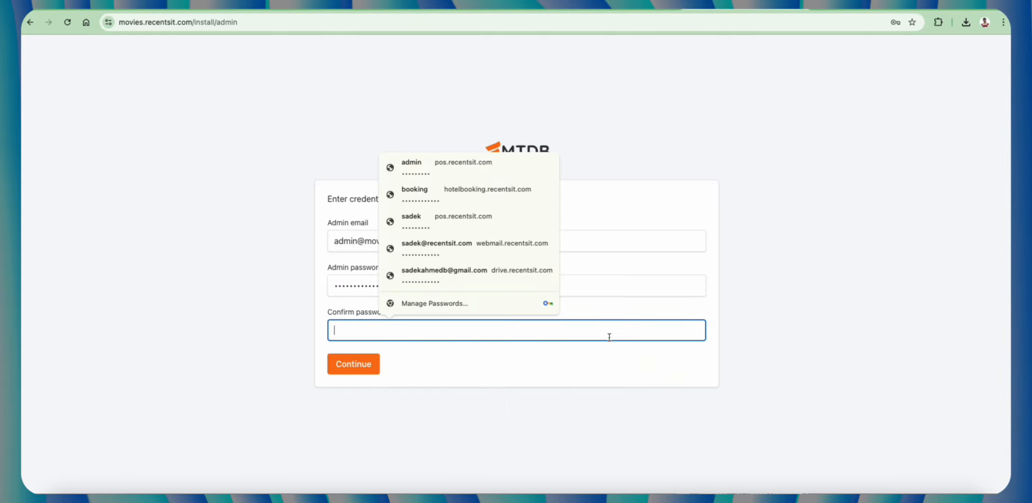
{"action": "type", "text": "••••••••"}
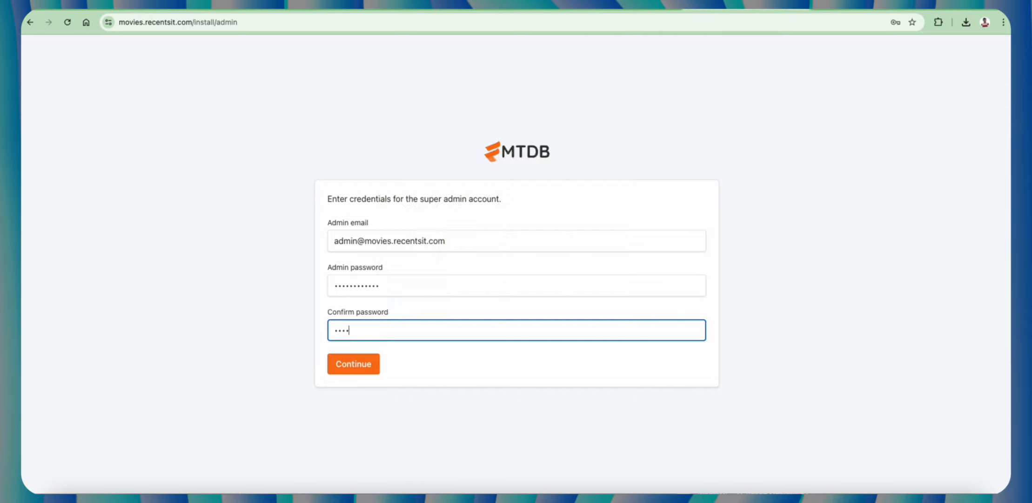
{"action": "type", "text": "••••"}
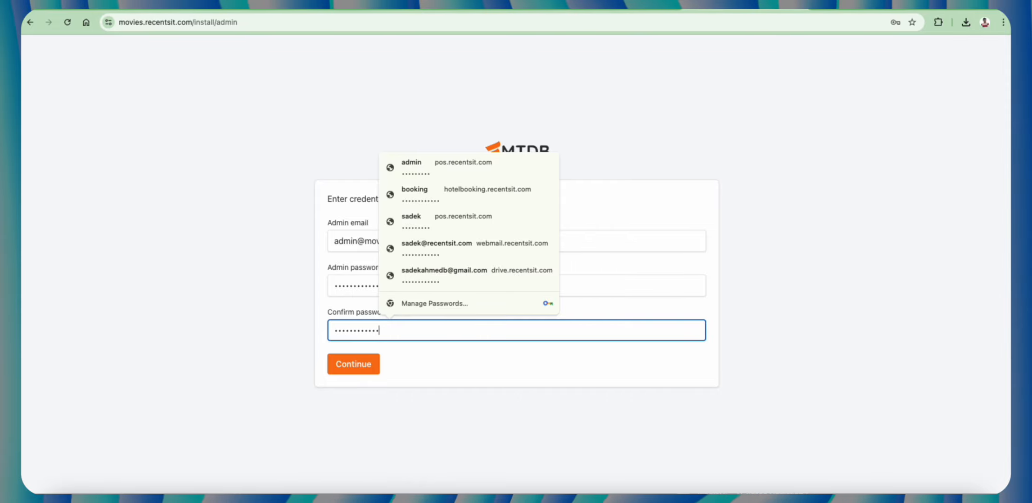
{"action": "left_click", "coordinate": [611, 431]}
{"action": "left_click", "coordinate": [371, 371]}
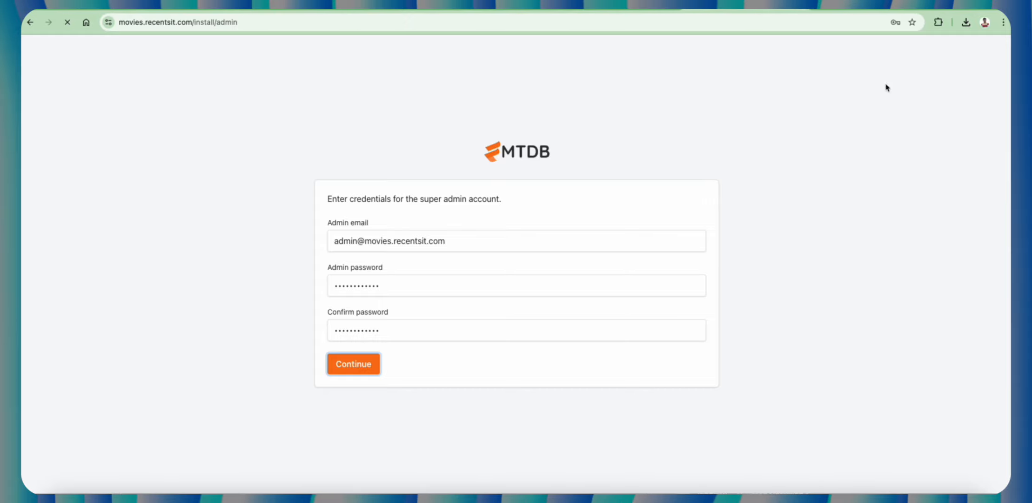
{"action": "left_click", "coordinate": [897, 23]}
{"action": "left_click", "coordinate": [895, 180]}
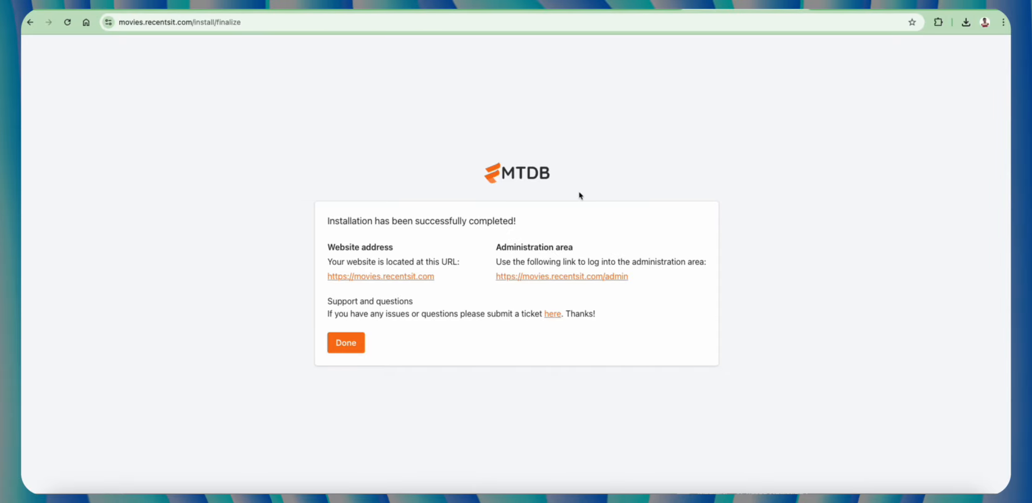
{"action": "right_click", "coordinate": [399, 278]}
Step: Open the site in a new tab, enter the admin area, reload, and open Titles
{"action": "left_click", "coordinate": [426, 264]}
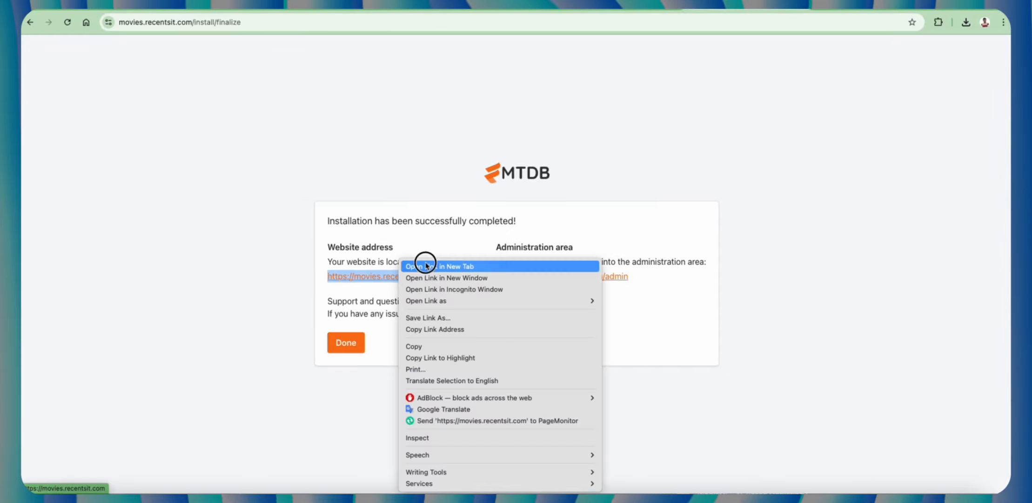
{"action": "left_click", "coordinate": [557, 279]}
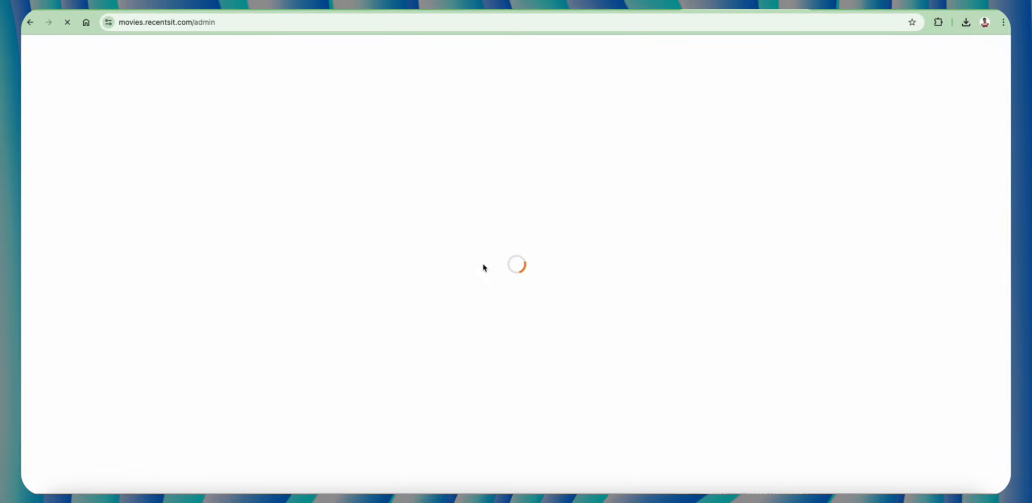
{"action": "left_click", "coordinate": [485, 289]}
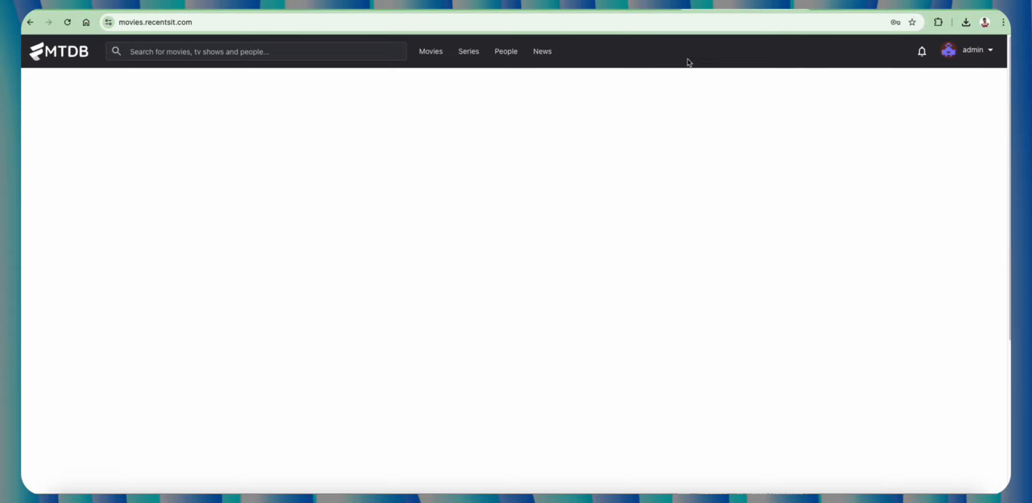
{"action": "left_click", "coordinate": [966, 52]}
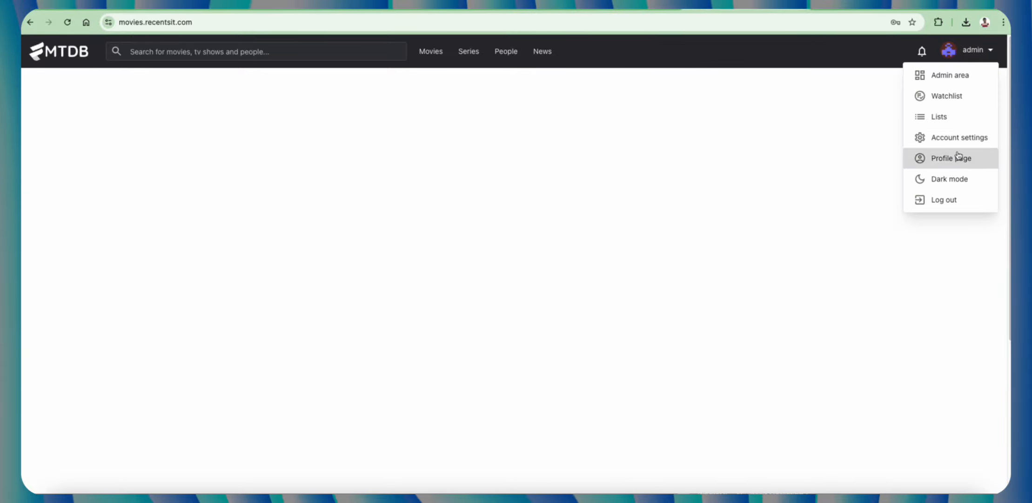
{"action": "left_click", "coordinate": [968, 75]}
{"action": "left_click", "coordinate": [843, 29]}
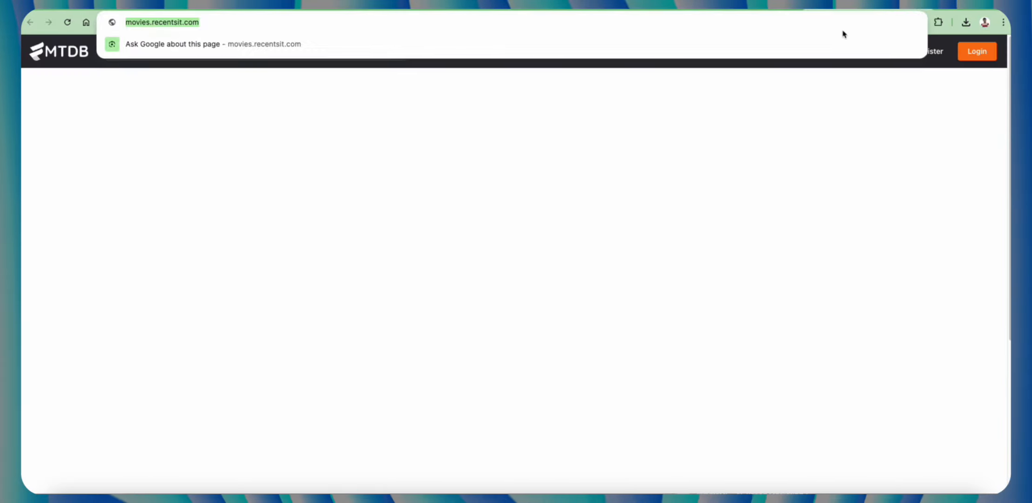
{"action": "key", "text": "Return"}
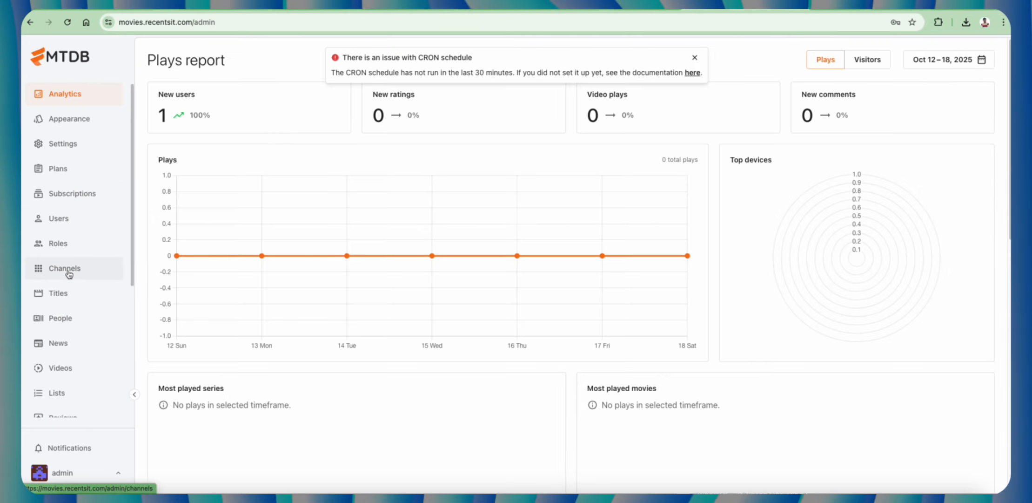
{"action": "left_click", "coordinate": [79, 292]}
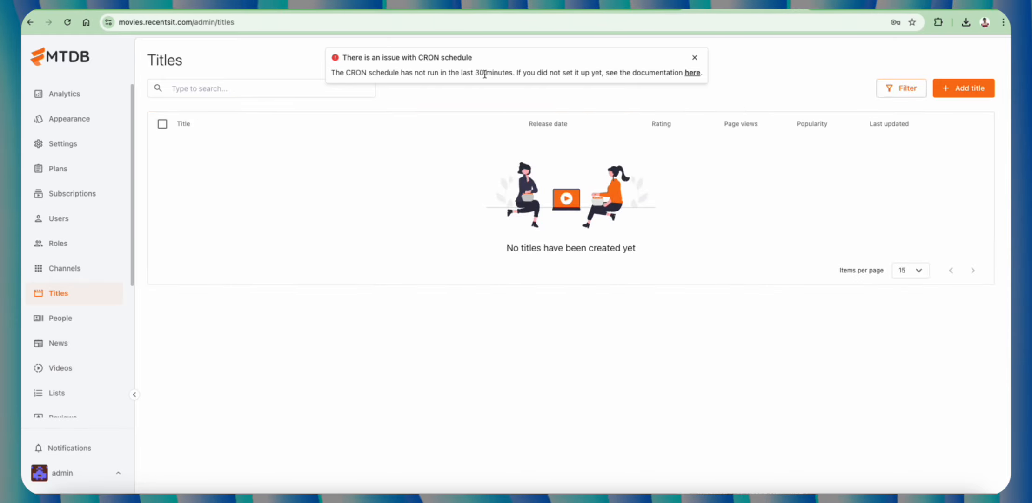
Step: Open the CRON Jobs help article and copy the path and schedule:run part of the command
{"action": "left_click", "coordinate": [692, 73]}
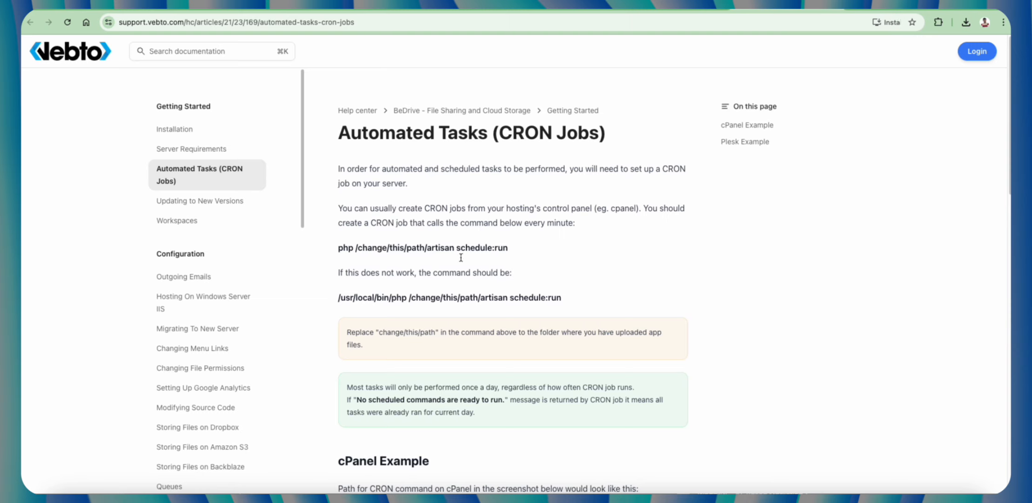
{"action": "left_click", "coordinate": [409, 299]}
{"action": "left_click_drag", "start_coordinate": [409, 298], "coordinate": [567, 293]}
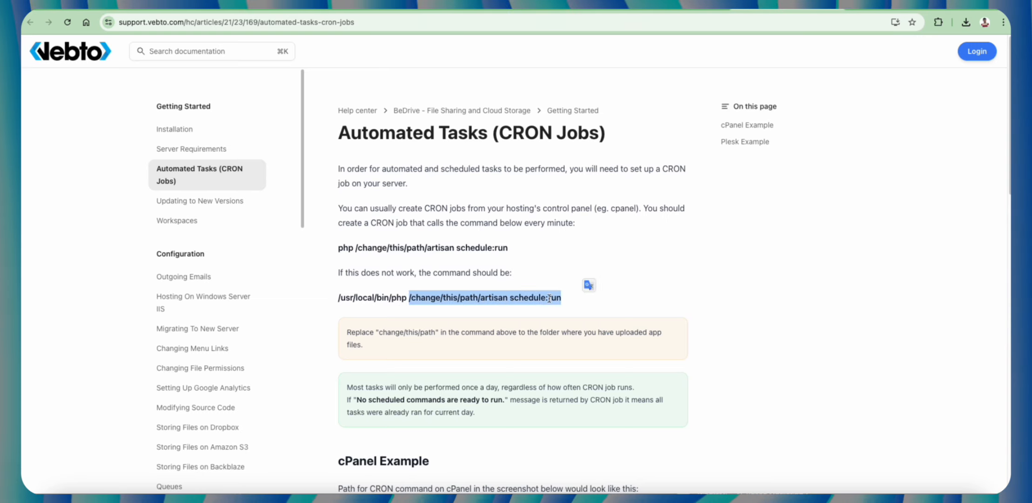
{"action": "right_click", "coordinate": [552, 298]}
{"action": "left_click", "coordinate": [572, 321]}
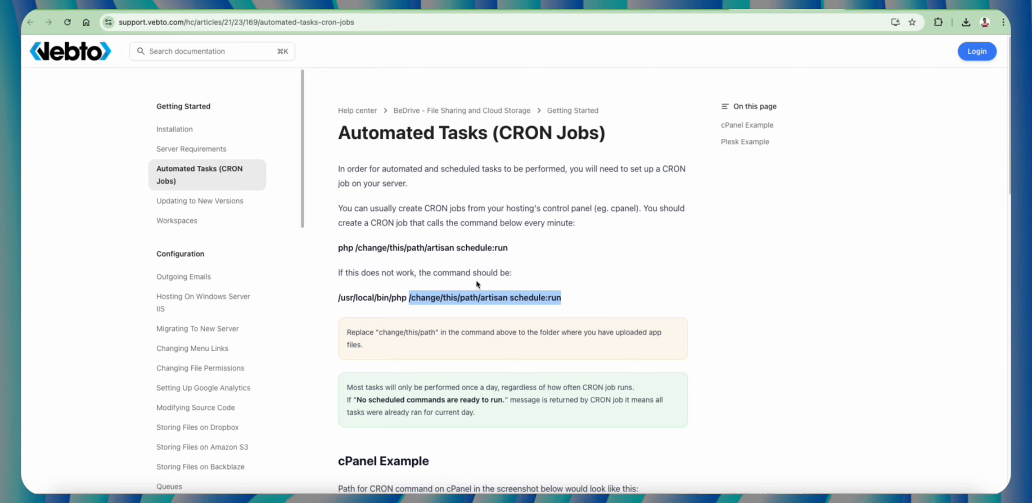
{"action": "left_click", "coordinate": [459, 279]}
{"action": "scroll", "coordinate": [390, 242], "scroll_direction": "down", "scroll_amount": 5}
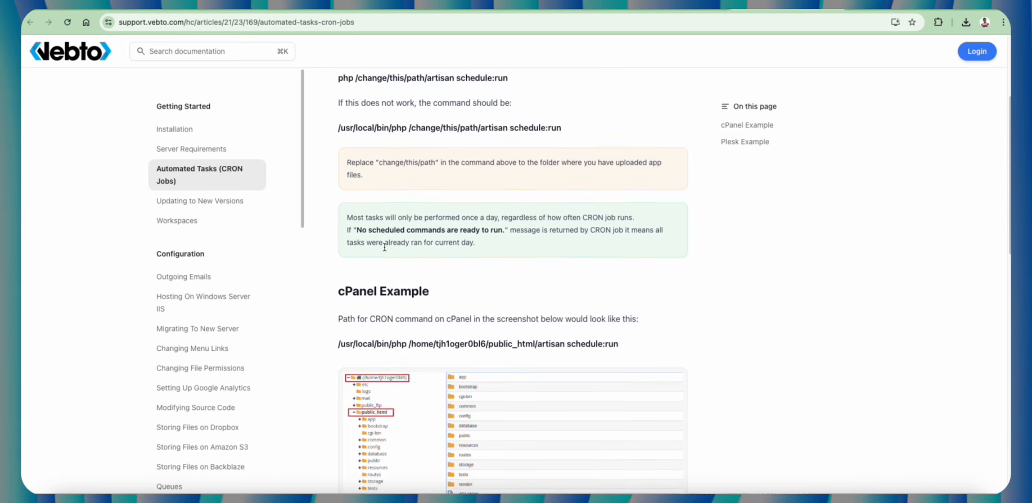
{"action": "scroll", "coordinate": [375, 264], "scroll_direction": "down", "scroll_amount": 6}
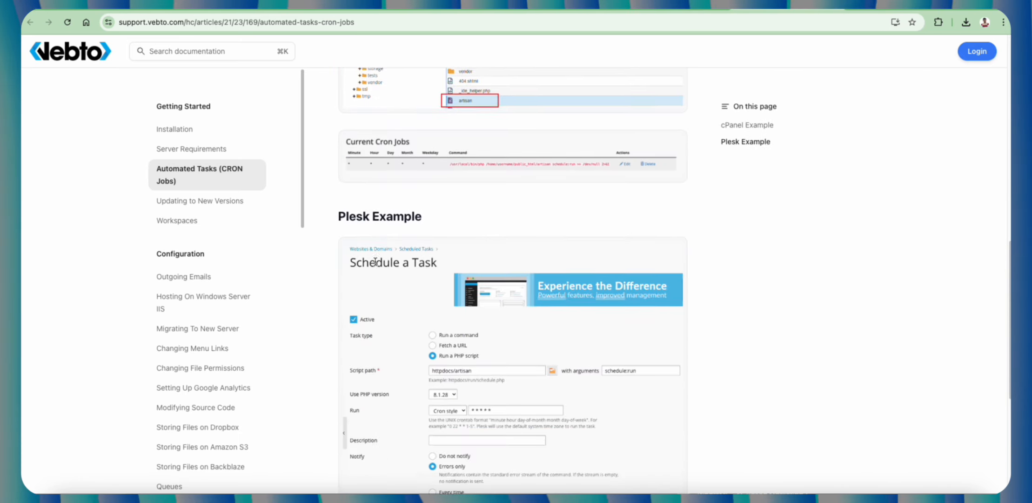
{"action": "scroll", "coordinate": [375, 264], "scroll_direction": "down", "scroll_amount": 4}
{"action": "scroll", "coordinate": [375, 265], "scroll_direction": "up", "scroll_amount": 15}
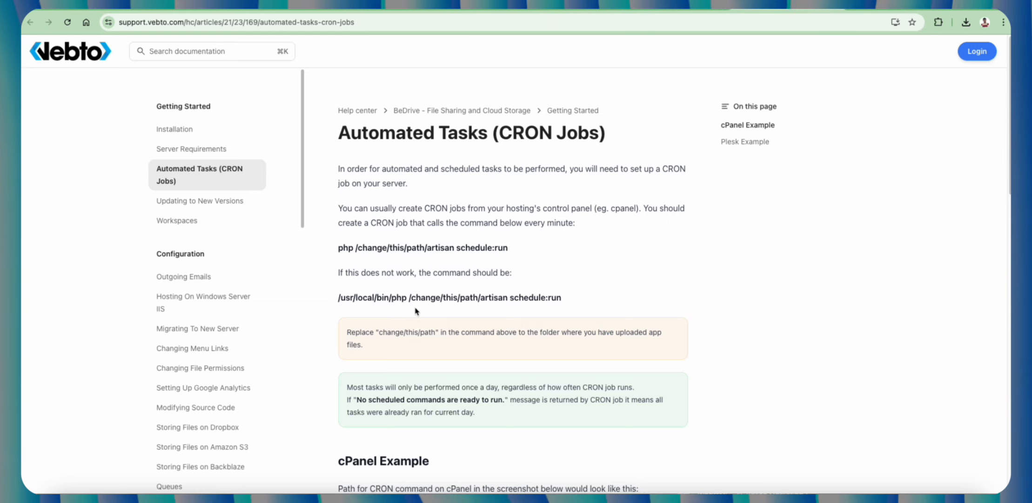
Step: Copy just 'artisan schedule:run' from the alternative CRON command
{"action": "left_click_drag", "start_coordinate": [478, 298], "coordinate": [591, 299]}
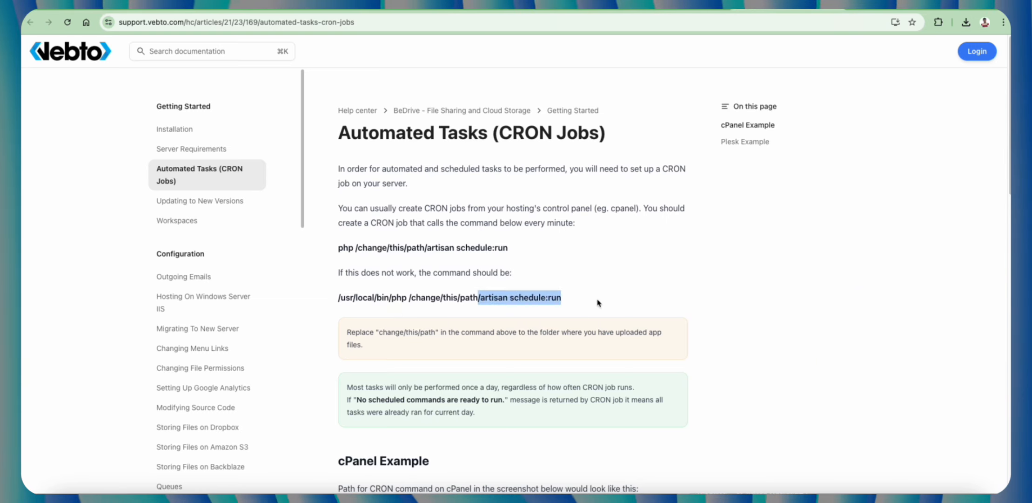
{"action": "right_click", "coordinate": [545, 296]}
{"action": "left_click", "coordinate": [561, 318]}
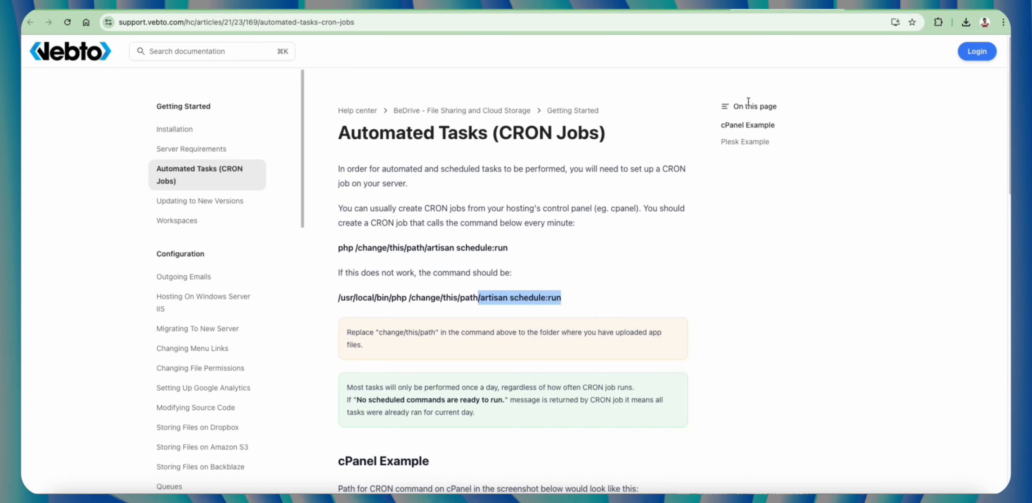
{"action": "scroll", "coordinate": [652, 237], "scroll_direction": "down", "scroll_amount": 3}
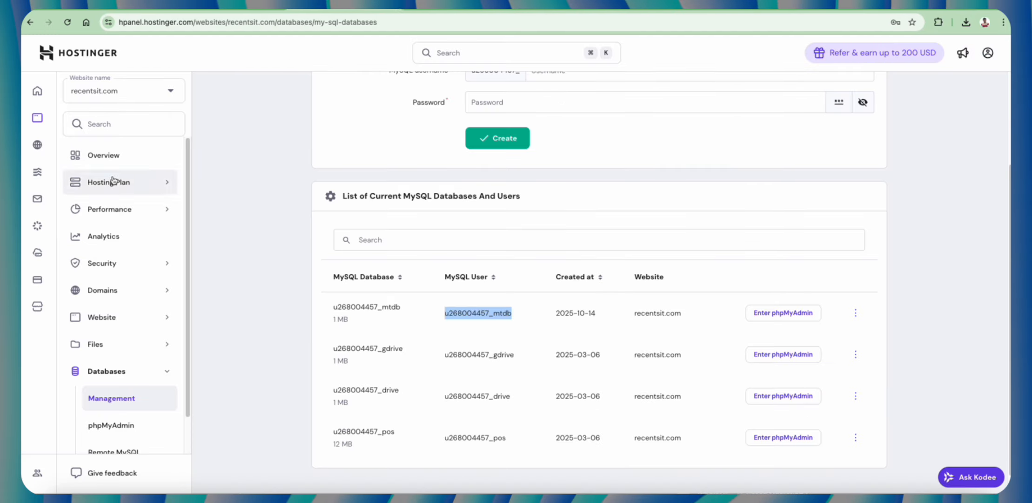
Step: Find and open the Cron Jobs page in Hostinger hPanel
{"action": "left_click", "coordinate": [114, 124]}
{"action": "type", "text": "ron"}
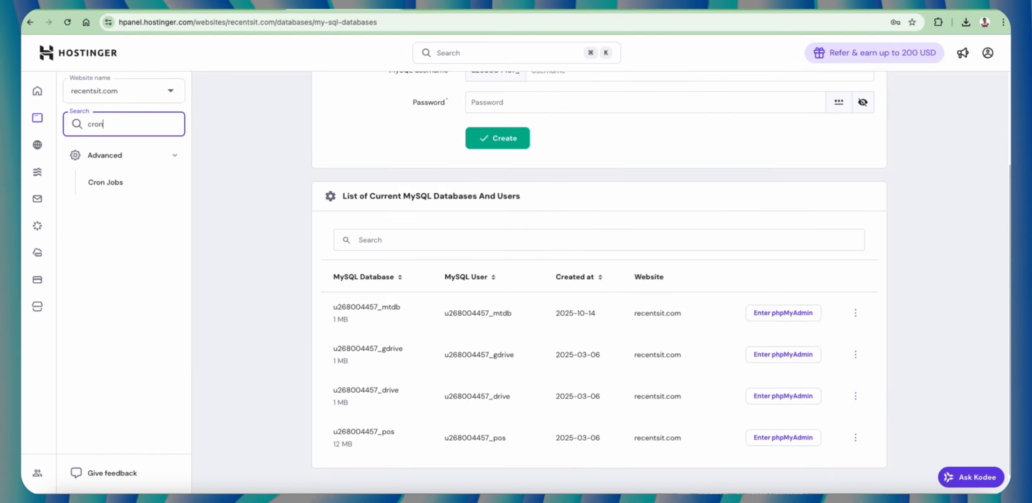
{"action": "left_click", "coordinate": [153, 187]}
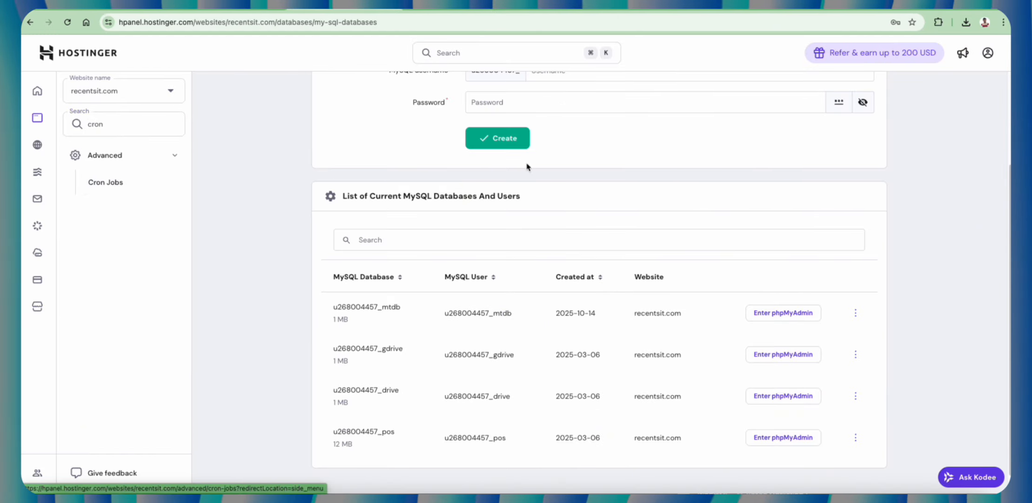
{"action": "left_click", "coordinate": [129, 188]}
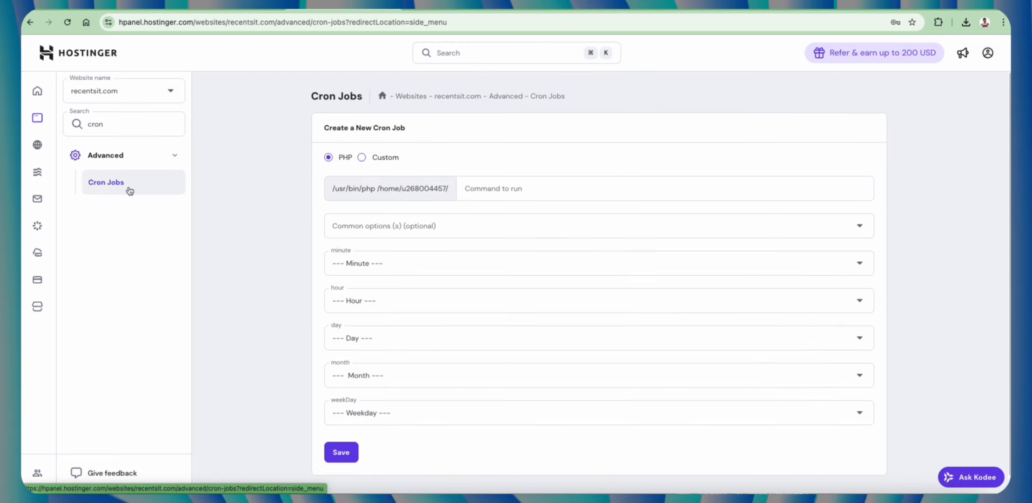
Step: Enter 'public_html/mtdb/artisan schedule:run' as the command to run
{"action": "left_click", "coordinate": [528, 190]}
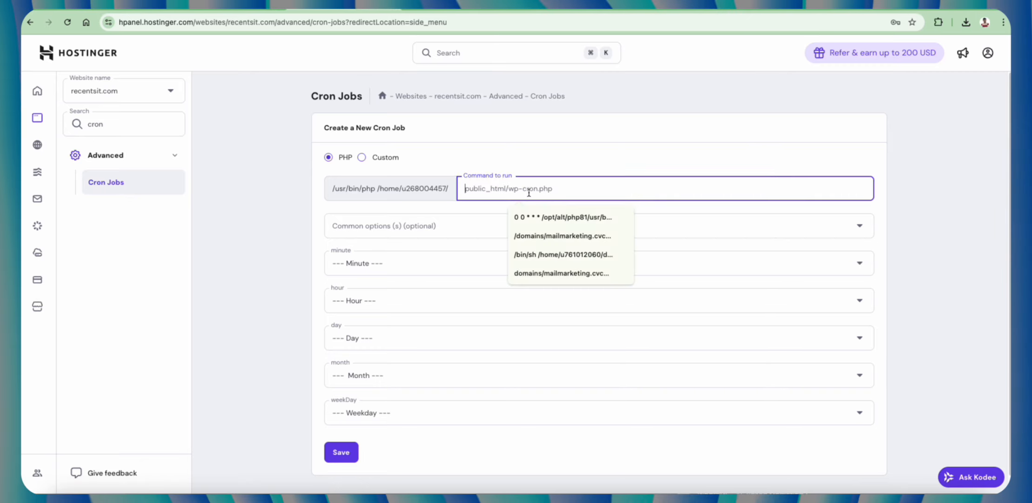
{"action": "key", "text": "super+v"}
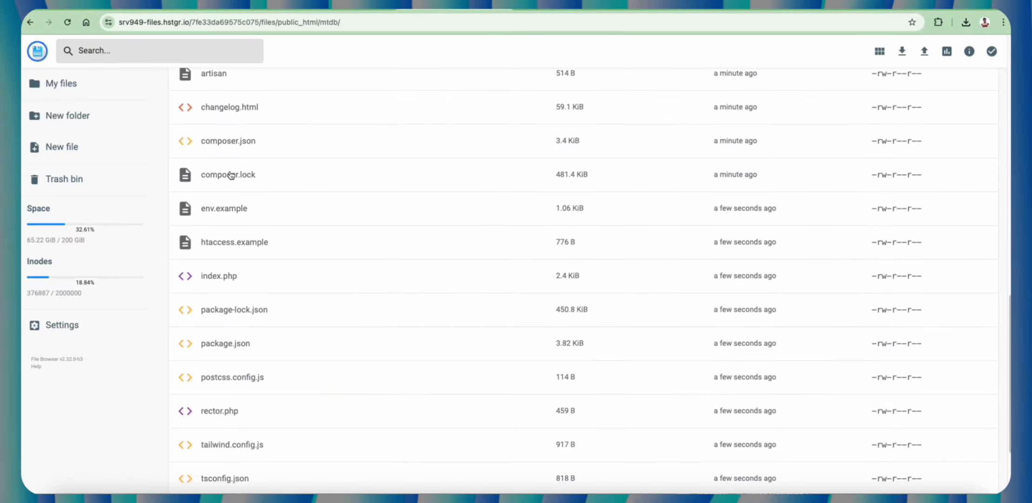
{"action": "scroll", "coordinate": [230, 175], "scroll_direction": "up", "scroll_amount": 10}
{"action": "left_click_drag", "start_coordinate": [289, 79], "coordinate": [194, 78]}
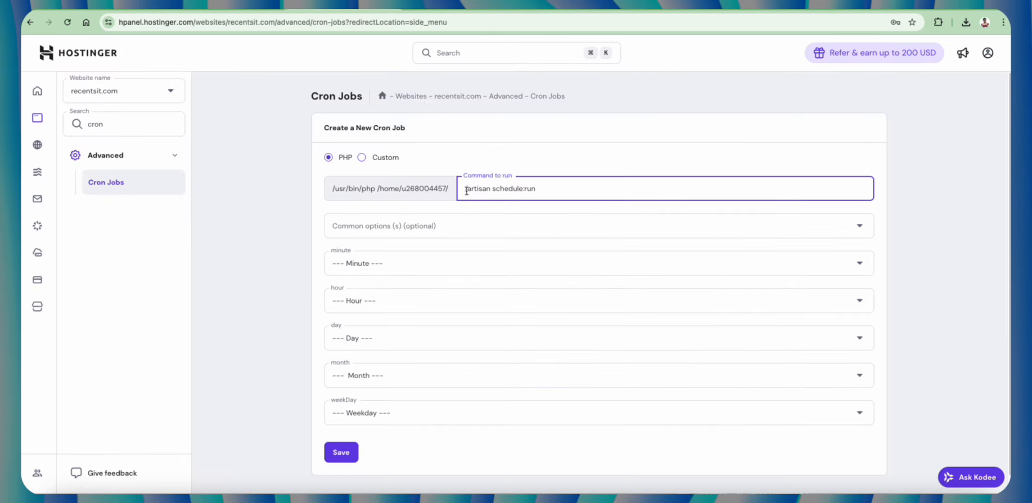
{"action": "key", "text": "super+v"}
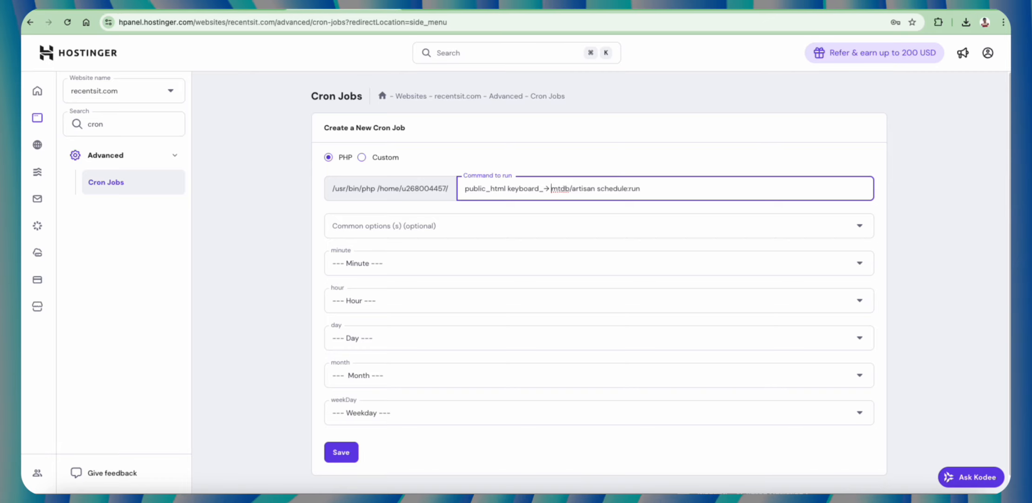
{"action": "key", "text": "BackSpace"}
{"action": "key", "text": "BackSpace"}
{"action": "key", "text": "BackSpace"}
{"action": "key", "text": "BackSpace"}
{"action": "key", "text": "BackSpace"}
{"action": "key", "text": "BackSpace"}
{"action": "key", "text": "BackSpace"}
{"action": "key", "text": "BackSpace"}
{"action": "key", "text": "BackSpace"}
{"action": "key", "text": "BackSpace"}
{"action": "key", "text": "BackSpace"}
{"action": "key", "text": "BackSpace"}
{"action": "key", "text": "BackSpace"}
{"action": "key", "text": "BackSpace"}
{"action": "key", "text": "BackSpace"}
{"action": "key", "text": "BackSpace"}
{"action": "key", "text": "BackSpace"}
{"action": "key", "text": "BackSpace"}
{"action": "key", "text": "BackSpace"}
{"action": "key", "text": "BackSpace"}
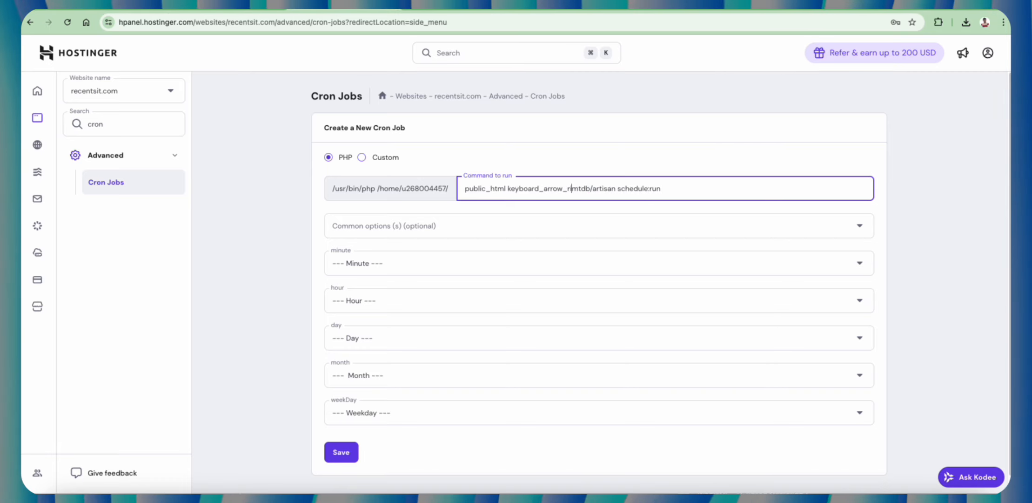
{"action": "key", "text": "BackSpace"}
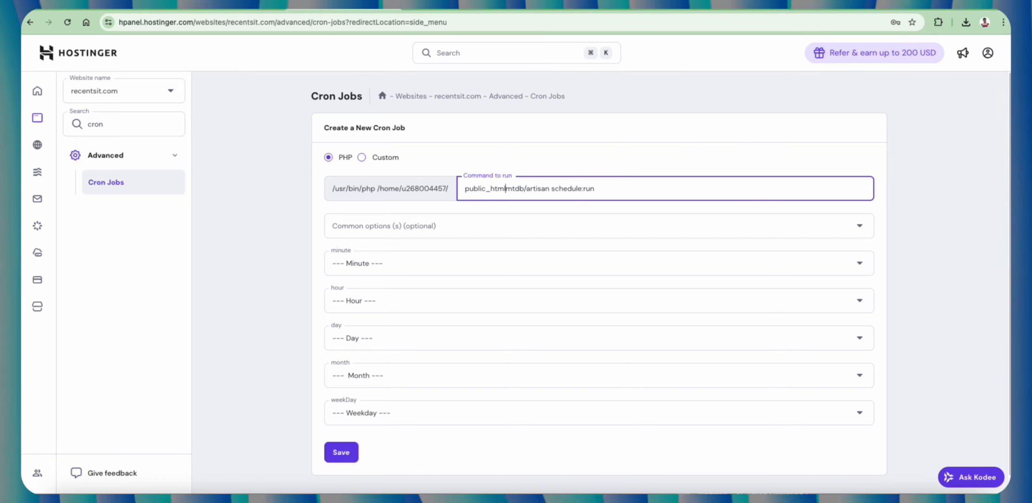
{"action": "type", "text": "/"}
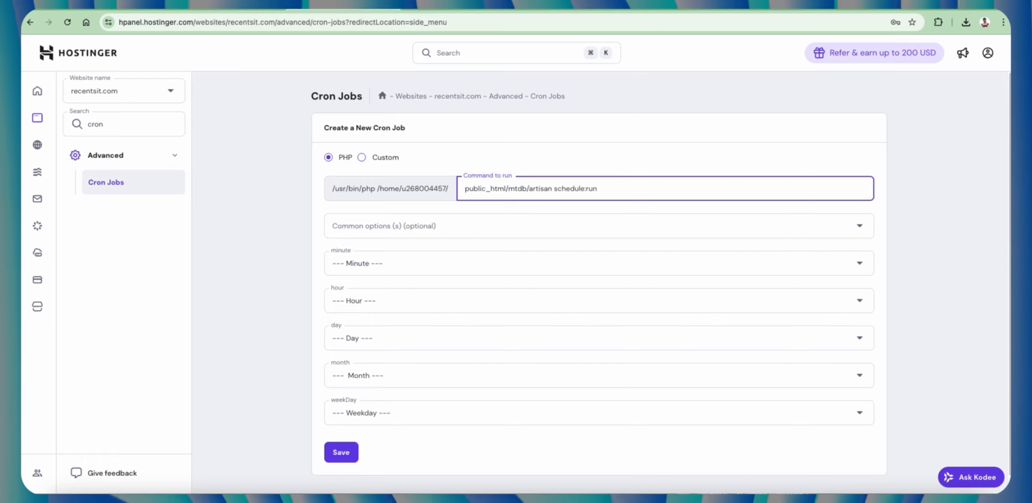
Step: Schedule the cron job to run every minute, save it, and view its output
{"action": "left_click", "coordinate": [365, 227]}
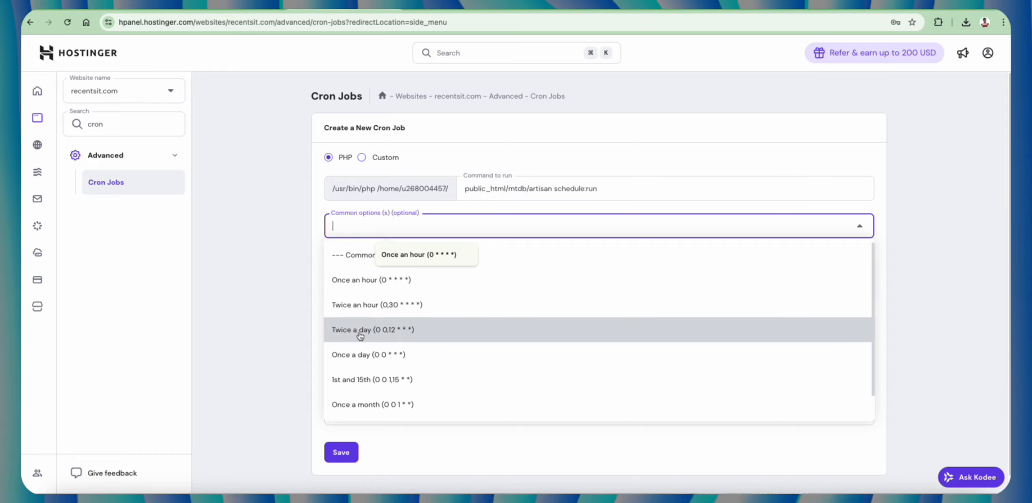
{"action": "scroll", "coordinate": [402, 344], "scroll_direction": "down", "scroll_amount": 1}
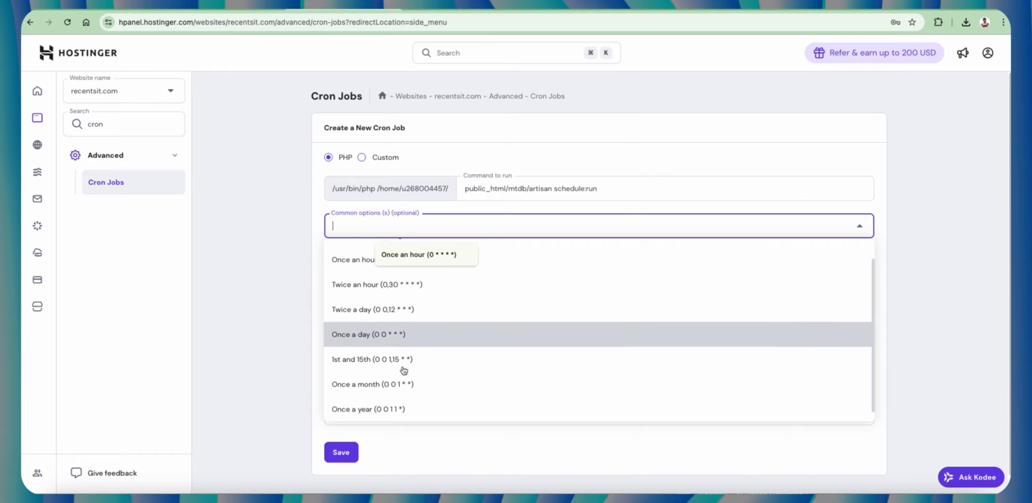
{"action": "left_click", "coordinate": [339, 256]}
{"action": "left_click", "coordinate": [383, 267]}
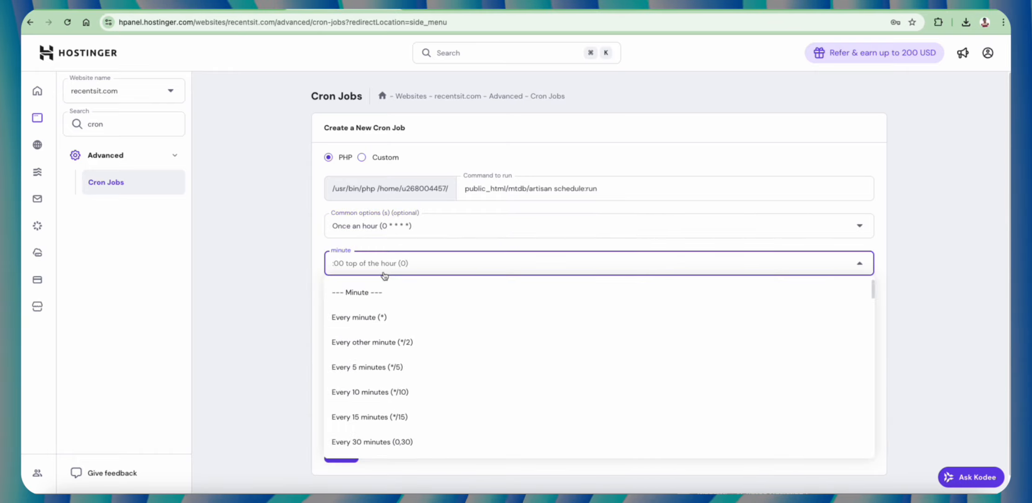
{"action": "left_click", "coordinate": [381, 318]}
{"action": "scroll", "coordinate": [407, 336], "scroll_direction": "down", "scroll_amount": 1}
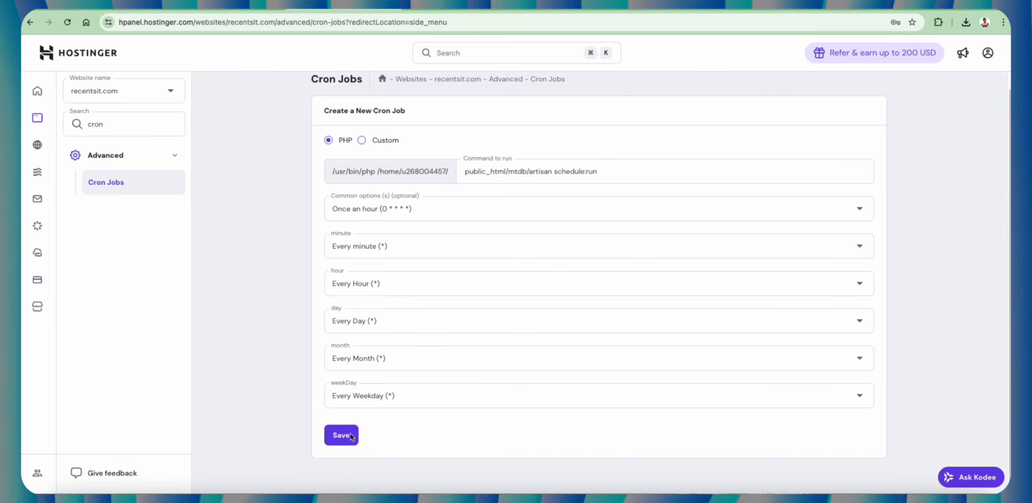
{"action": "left_click", "coordinate": [341, 435]}
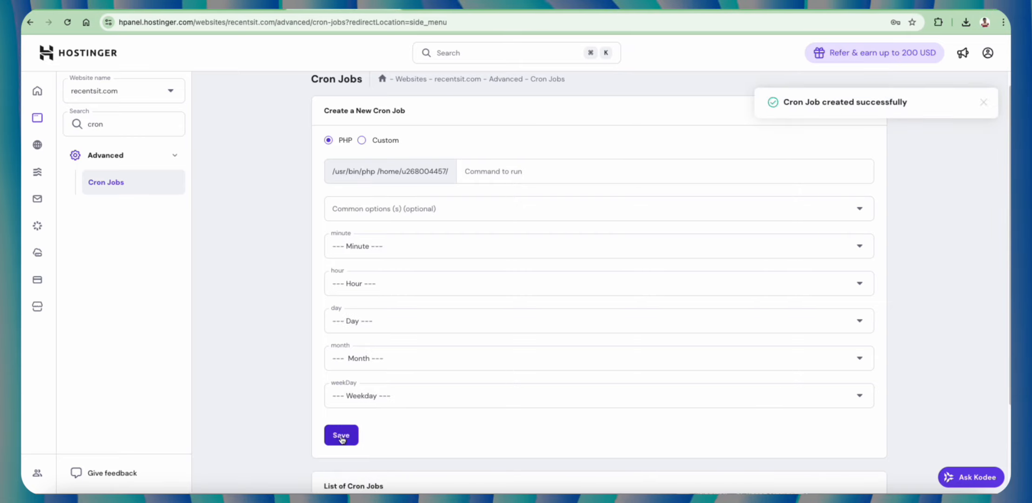
{"action": "scroll", "coordinate": [488, 404], "scroll_direction": "down", "scroll_amount": 3}
{"action": "left_click", "coordinate": [804, 437]}
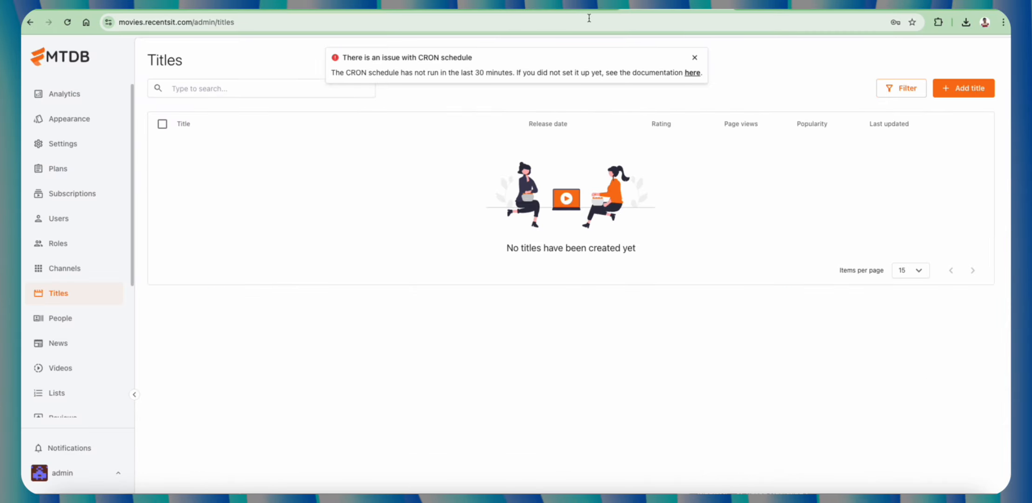
Step: Dismiss the CRON schedule warning and go to MTDB's Content automation settings
{"action": "left_click", "coordinate": [94, 144]}
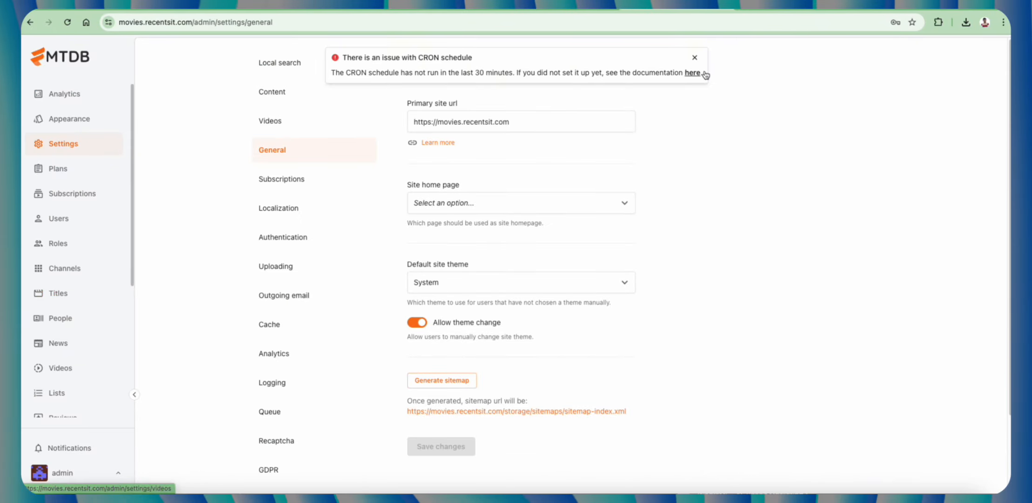
{"action": "left_click", "coordinate": [696, 58]}
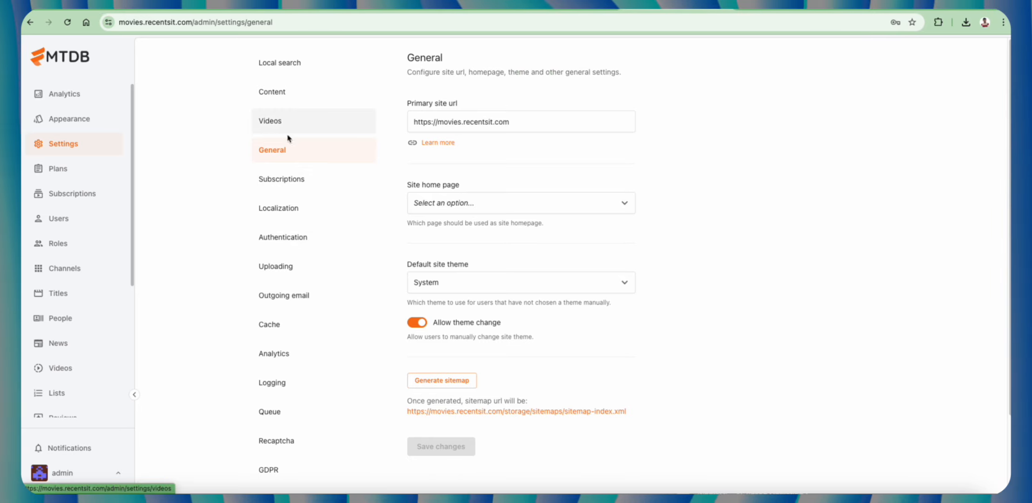
{"action": "left_click", "coordinate": [292, 96]}
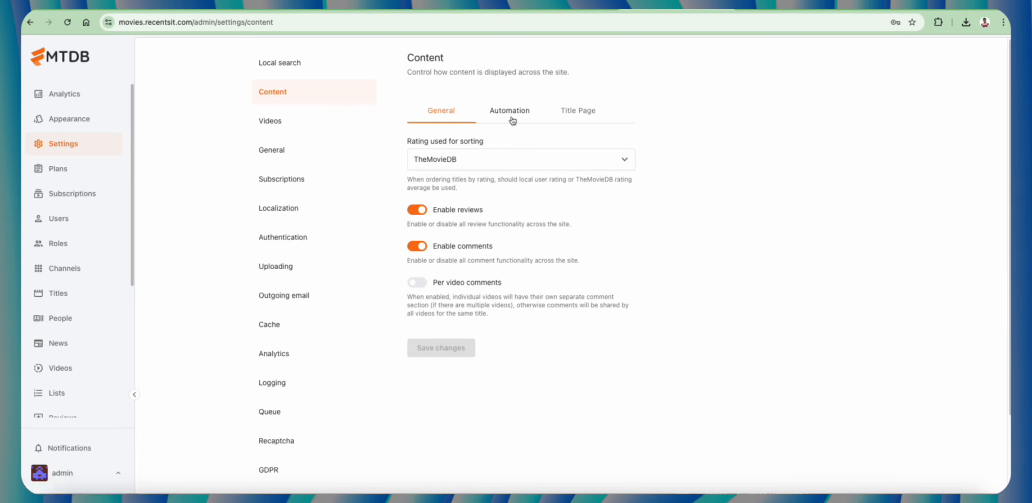
{"action": "left_click", "coordinate": [512, 119]}
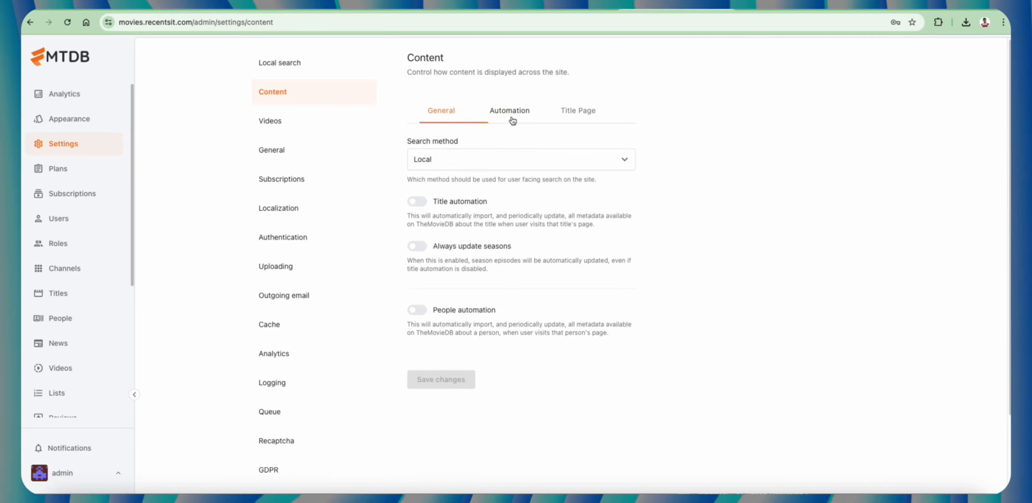
Step: Set search method to Local and TheMovieDB; enable title, always-update seasons and people automation
{"action": "left_click", "coordinate": [510, 159]}
{"action": "left_click", "coordinate": [498, 278]}
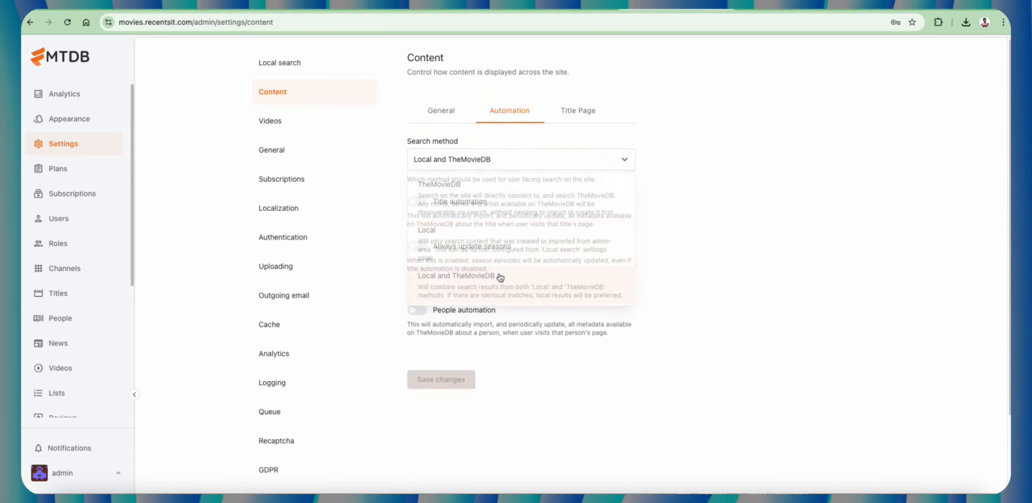
{"action": "left_click", "coordinate": [418, 202]}
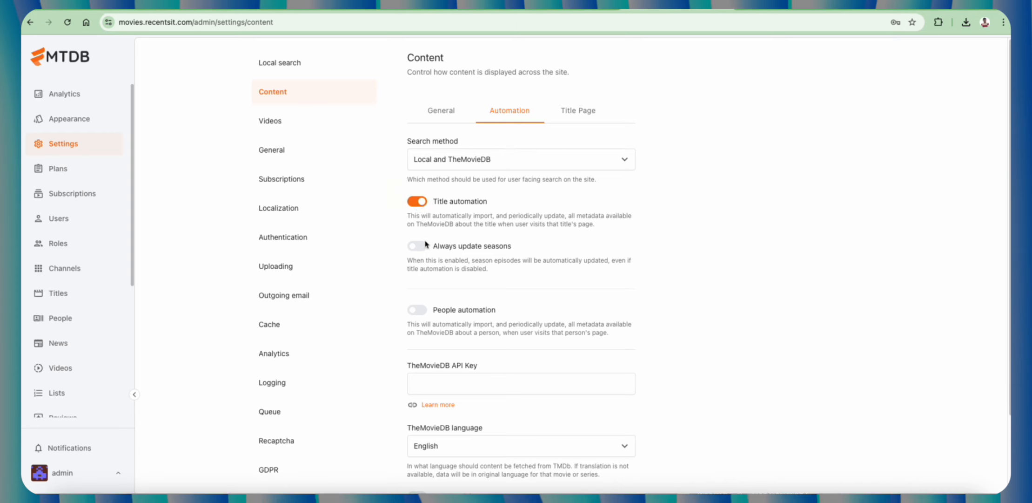
{"action": "left_click", "coordinate": [424, 250]}
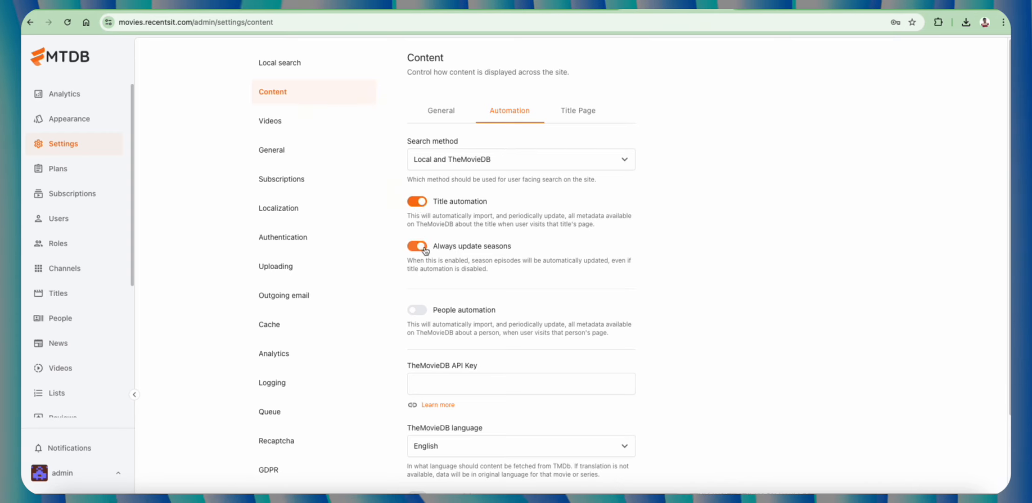
{"action": "left_click", "coordinate": [412, 312]}
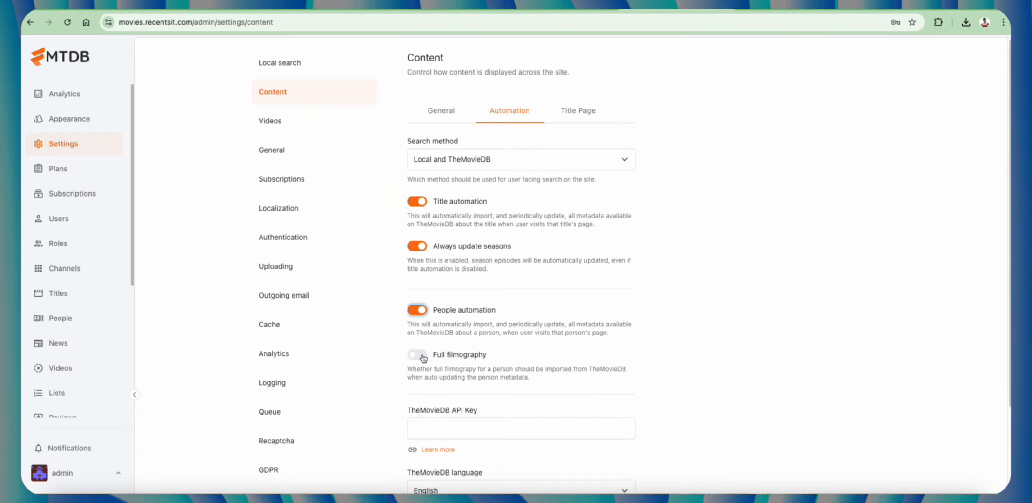
Step: Open the Creating themoviedb API Key guide, then its TMDB API request page, in new tabs
{"action": "right_click", "coordinate": [438, 450]}
{"action": "left_click", "coordinate": [505, 260]}
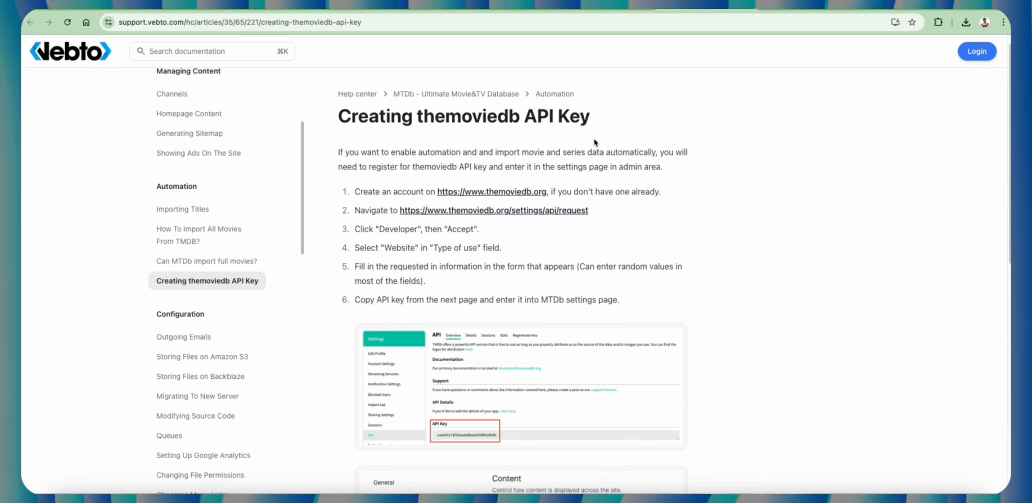
{"action": "right_click", "coordinate": [496, 209]}
{"action": "left_click", "coordinate": [523, 214]}
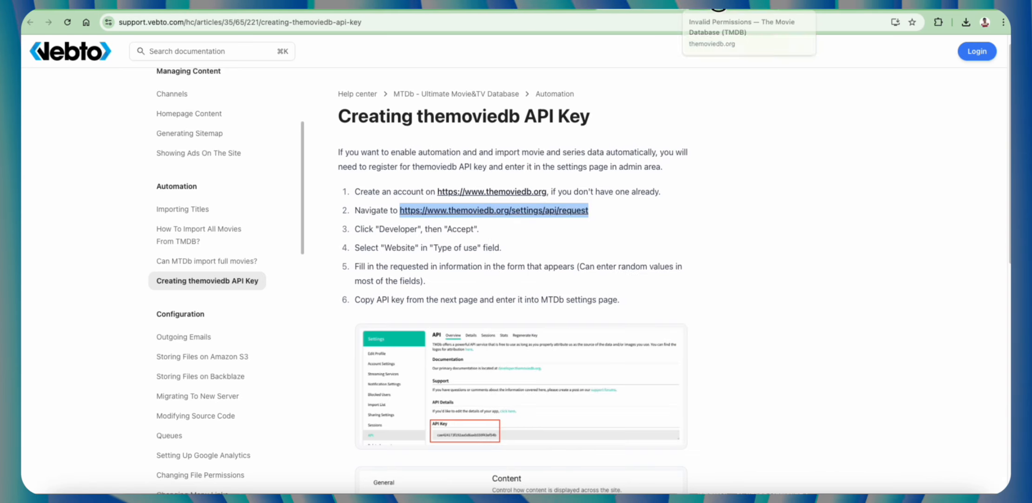
{"action": "left_click", "coordinate": [719, 5]}
Step: Sign in to TMDB, copy the account's API Key, and accept the cookie notice
{"action": "left_click", "coordinate": [491, 114]}
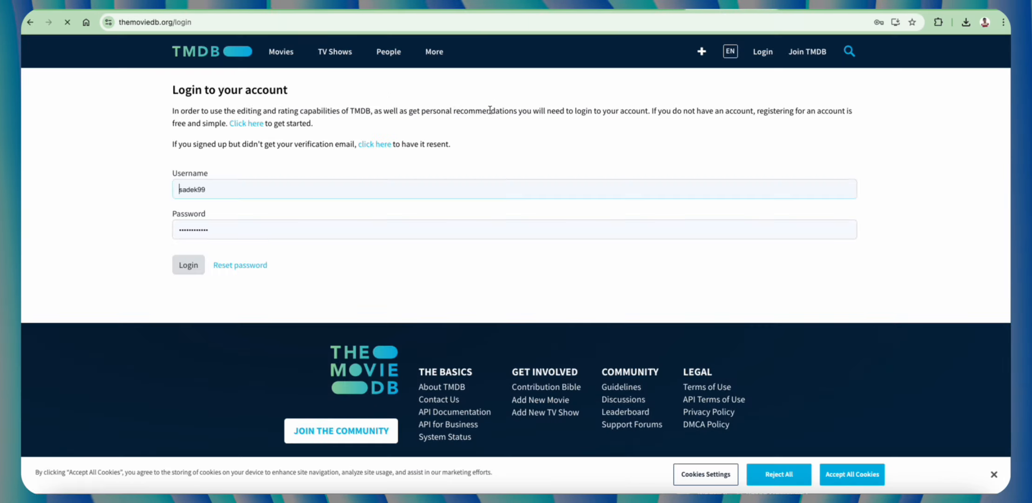
{"action": "left_click", "coordinate": [188, 265]}
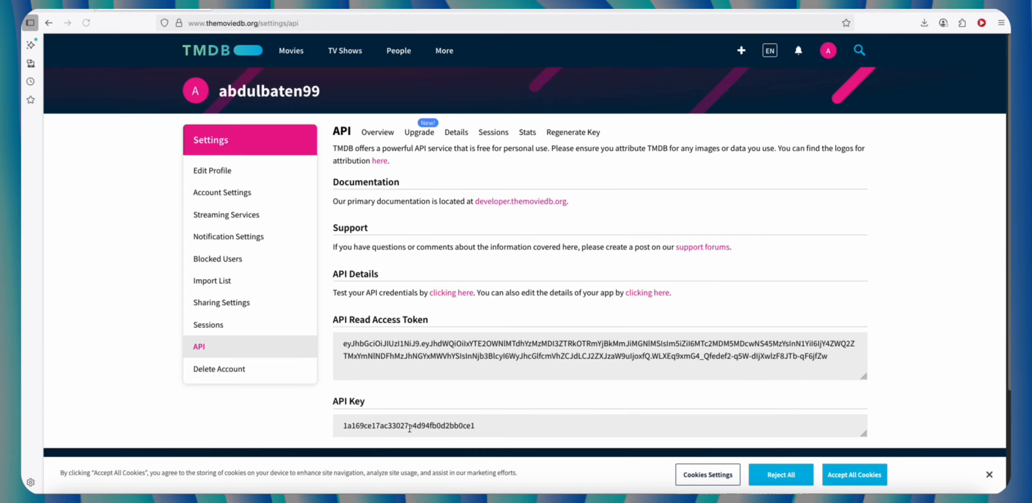
{"action": "double_click", "coordinate": [412, 425]}
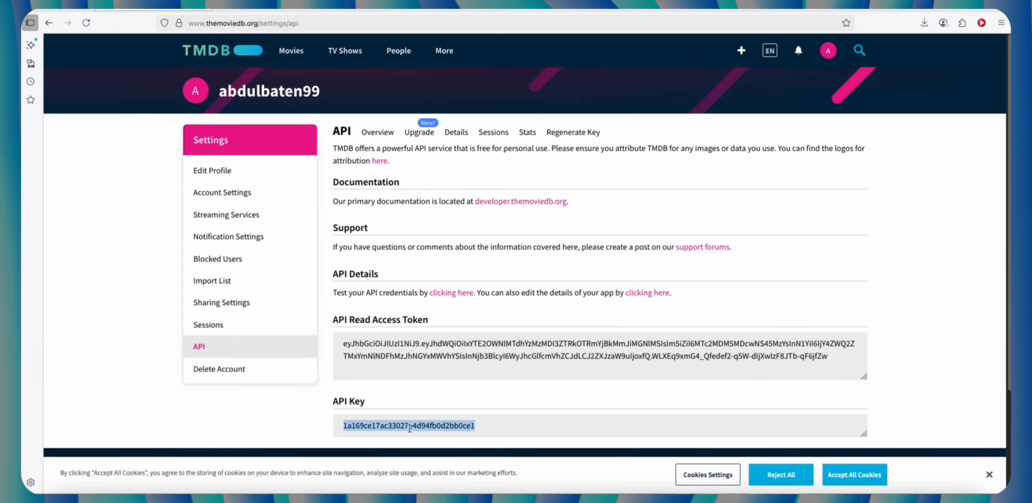
{"action": "right_click", "coordinate": [412, 425]}
{"action": "left_click", "coordinate": [451, 336]}
{"action": "scroll", "coordinate": [115, 35], "scroll_direction": "down", "scroll_amount": 2}
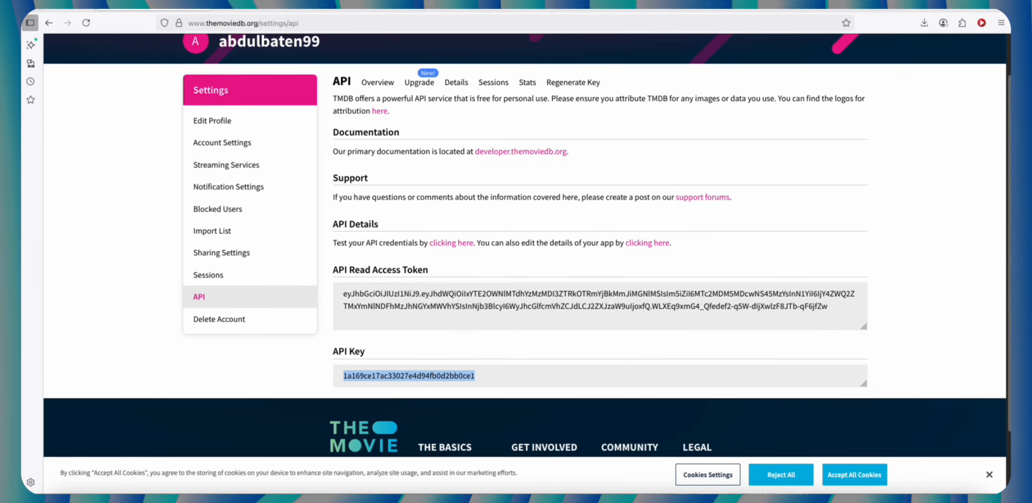
{"action": "scroll", "coordinate": [539, 290], "scroll_direction": "down", "scroll_amount": 3}
{"action": "left_click", "coordinate": [855, 474]}
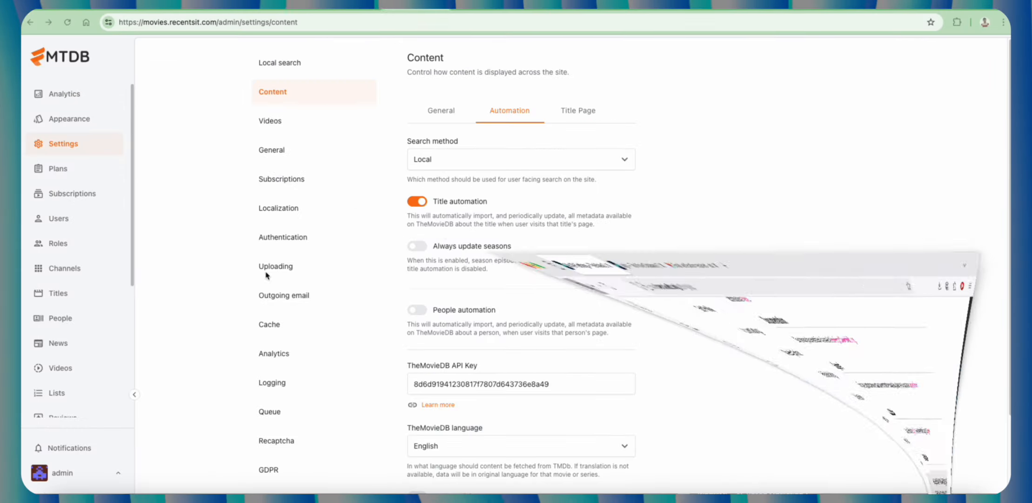
Step: Paste the copied TMDB key into TheMovieDB API Key field and save the automation settings
{"action": "double_click", "coordinate": [496, 384]}
{"action": "right_click", "coordinate": [496, 384]}
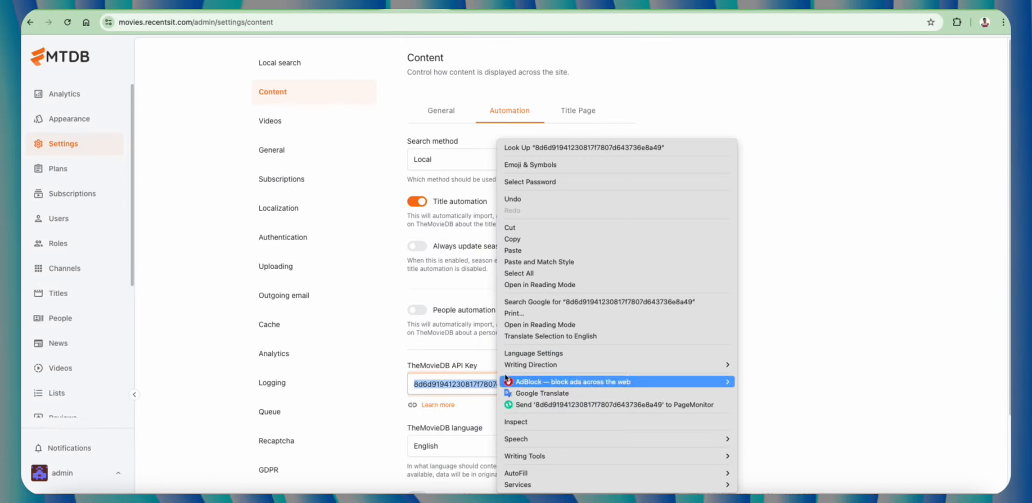
{"action": "left_click", "coordinate": [532, 252]}
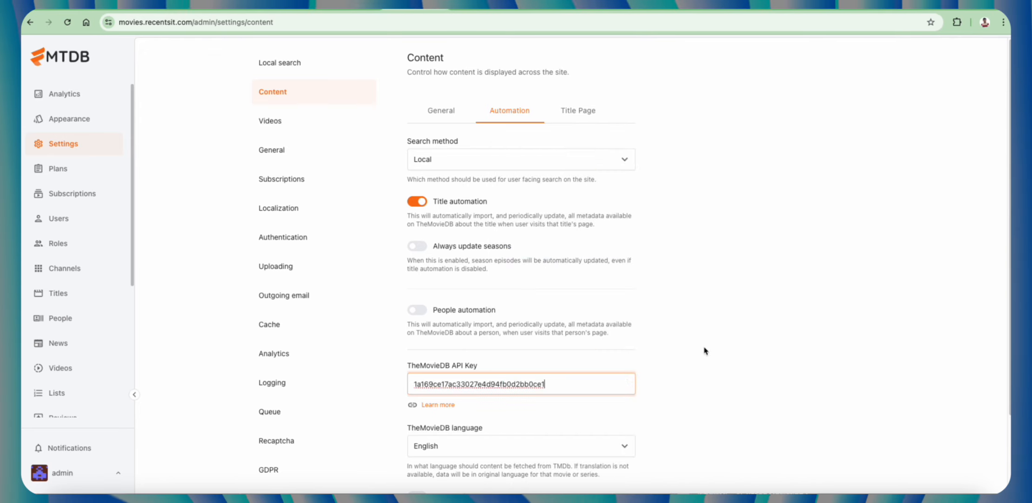
{"action": "left_click", "coordinate": [705, 351]}
{"action": "scroll", "coordinate": [449, 409], "scroll_direction": "down", "scroll_amount": 3}
{"action": "left_click", "coordinate": [455, 441]}
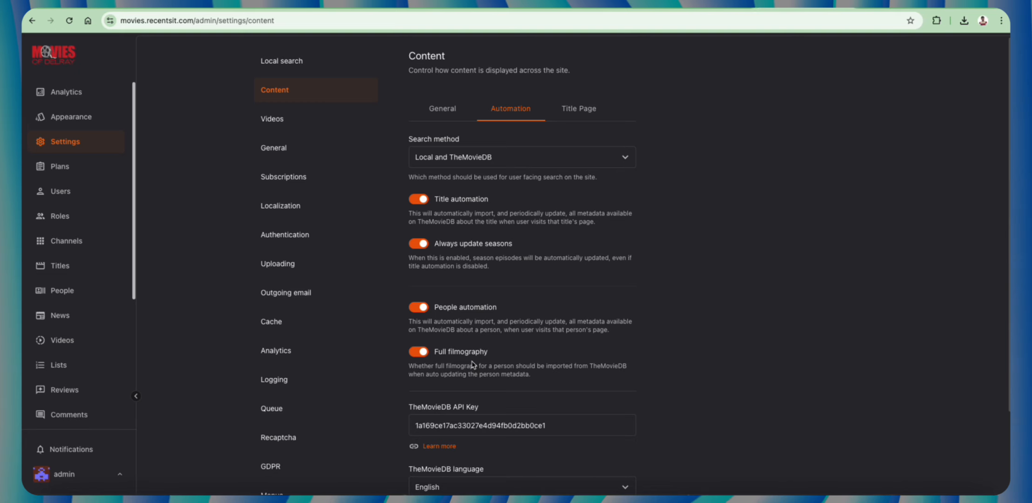
{"action": "scroll", "coordinate": [591, 354], "scroll_direction": "down", "scroll_amount": 1}
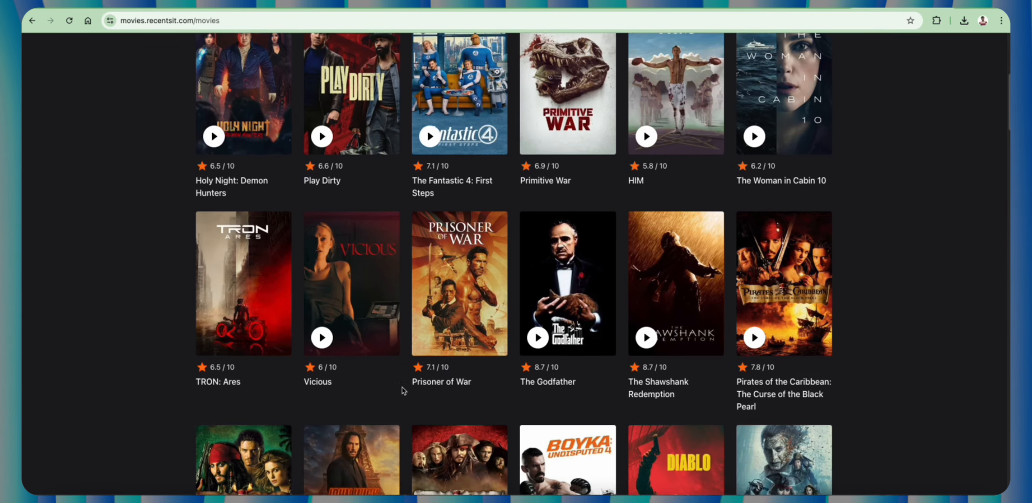
Step: Open the Play Dirty title page and browse down to its cast list
{"action": "scroll", "coordinate": [403, 391], "scroll_direction": "up", "scroll_amount": 4}
{"action": "left_click", "coordinate": [370, 258]}
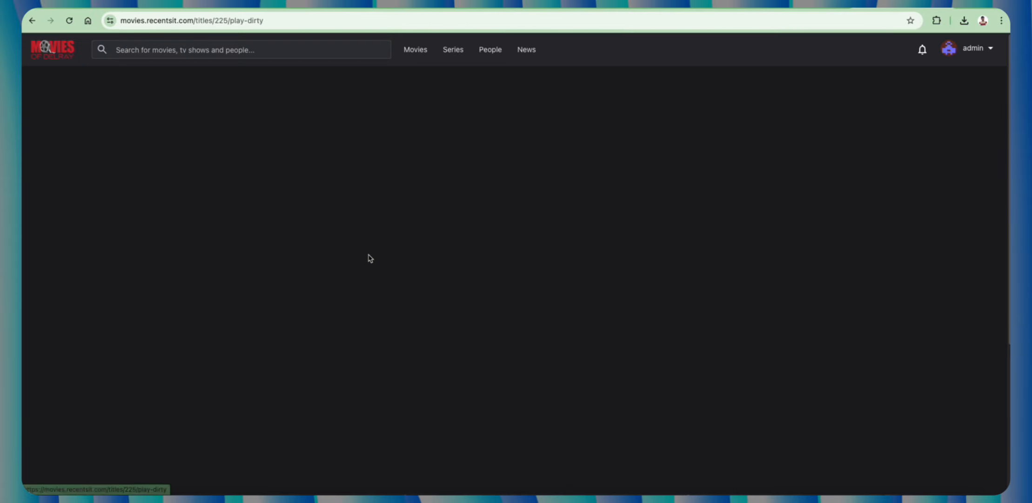
{"action": "scroll", "coordinate": [431, 355], "scroll_direction": "down", "scroll_amount": 10}
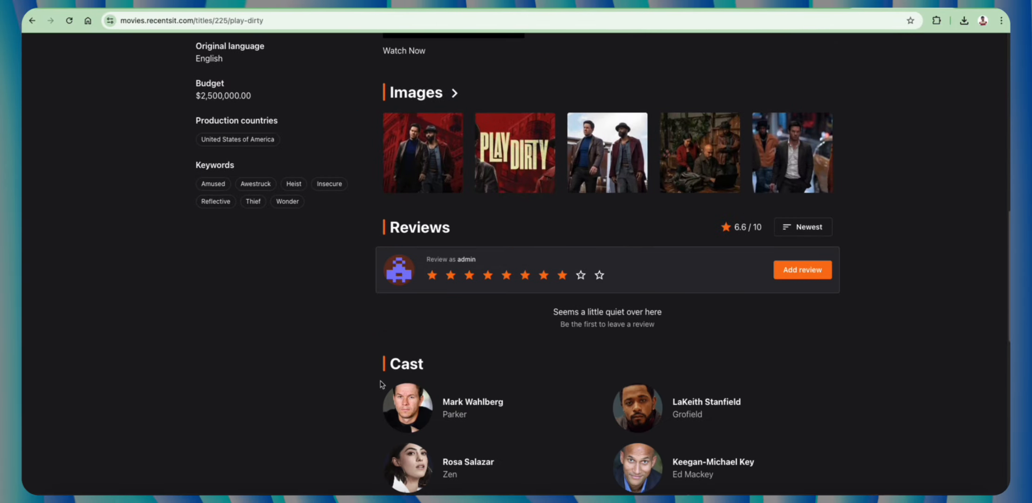
{"action": "scroll", "coordinate": [500, 437], "scroll_direction": "down", "scroll_amount": 4}
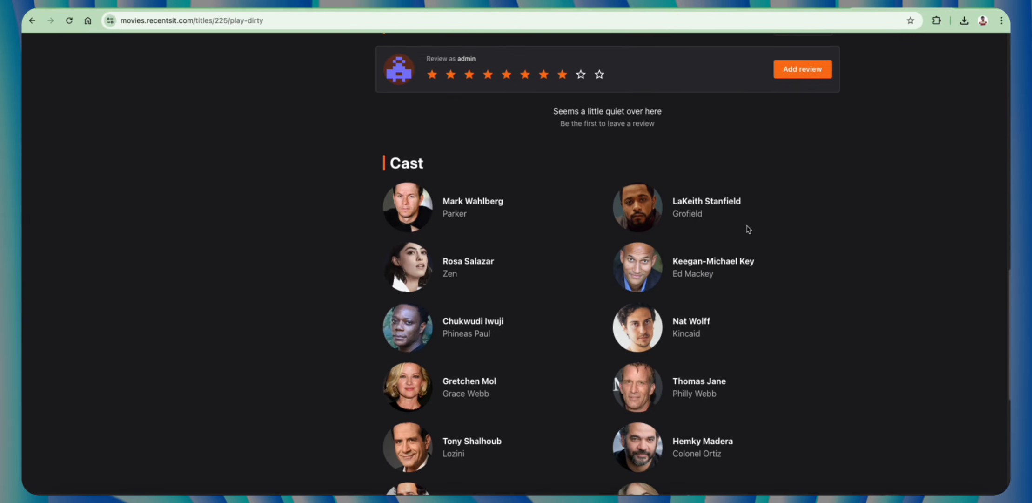
{"action": "scroll", "coordinate": [578, 369], "scroll_direction": "down", "scroll_amount": 5}
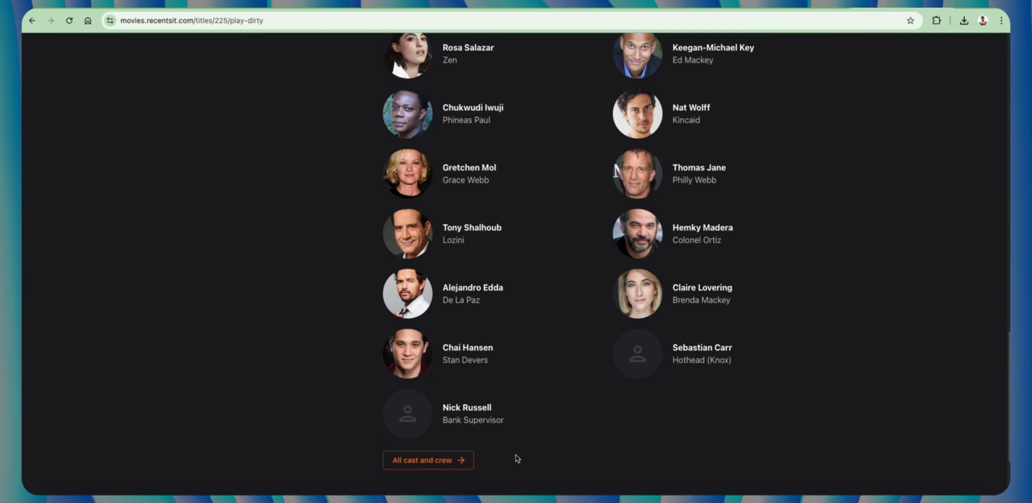
{"action": "scroll", "coordinate": [517, 458], "scroll_direction": "up", "scroll_amount": 12}
{"action": "scroll", "coordinate": [719, 334], "scroll_direction": "down", "scroll_amount": 9}
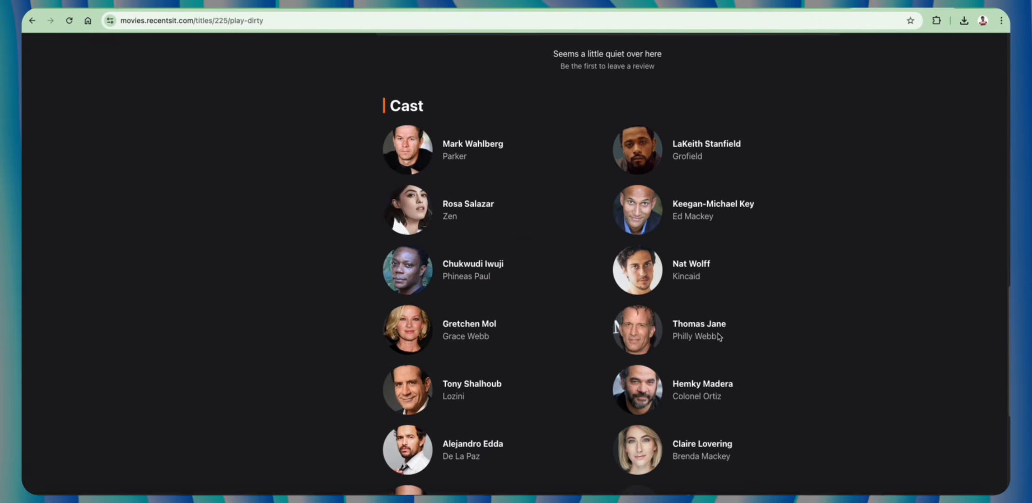
{"action": "scroll", "coordinate": [720, 336], "scroll_direction": "down", "scroll_amount": 2}
{"action": "scroll", "coordinate": [516, 290], "scroll_direction": "up", "scroll_amount": 2}
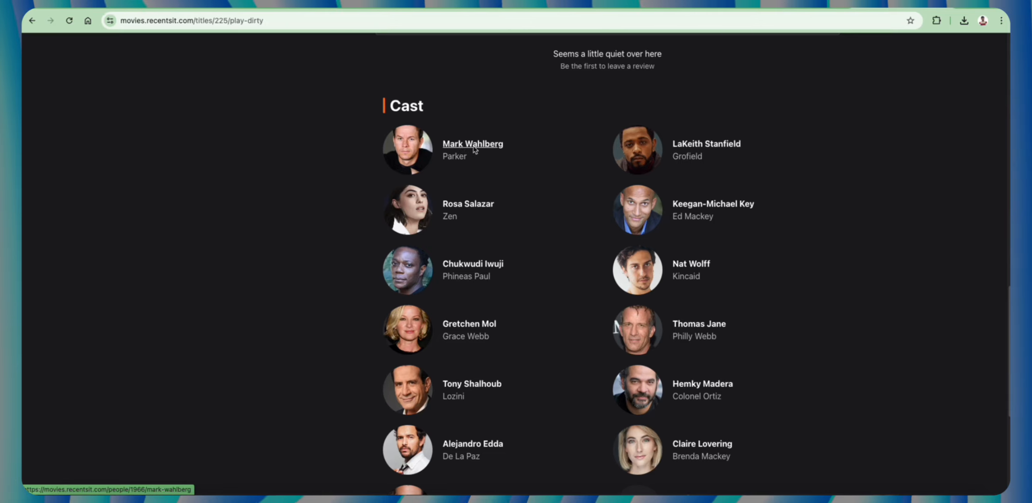
Step: Open Mark Wahlberg's page, expand his Acting credits, and open the Scoob! title
{"action": "left_click", "coordinate": [469, 147]}
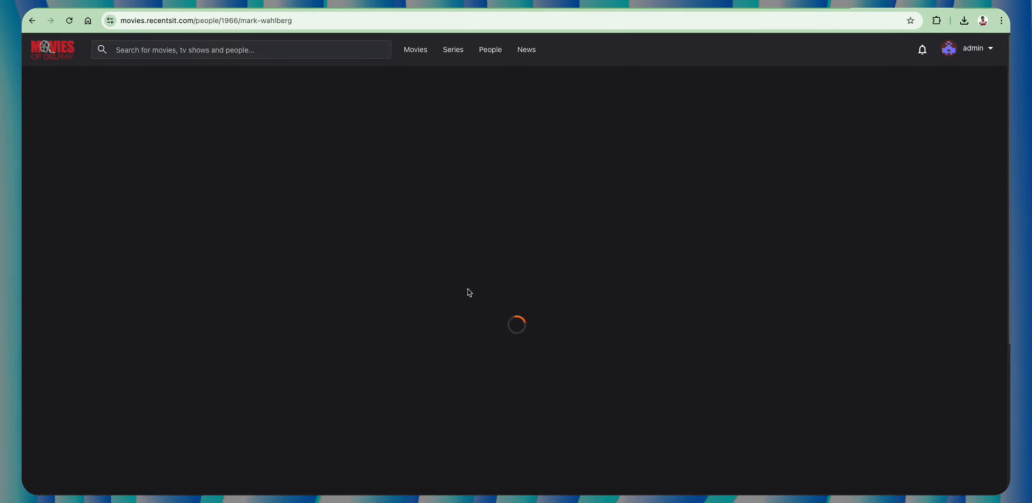
{"action": "scroll", "coordinate": [582, 349], "scroll_direction": "down", "scroll_amount": 4}
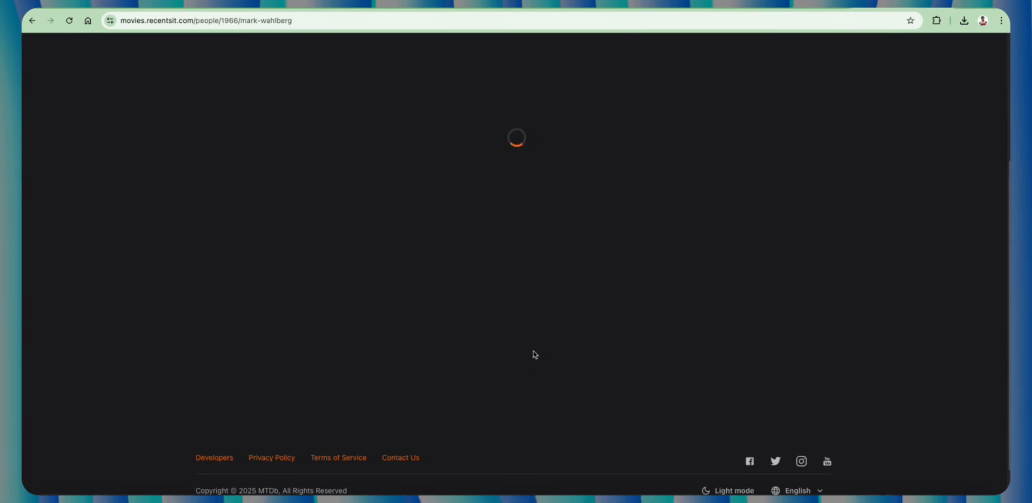
{"action": "scroll", "coordinate": [534, 354], "scroll_direction": "down", "scroll_amount": 5}
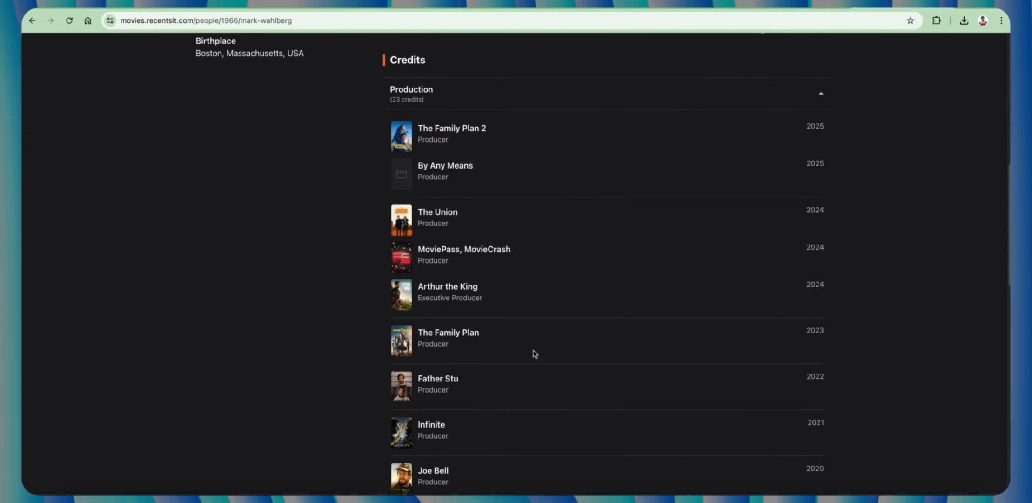
{"action": "scroll", "coordinate": [535, 354], "scroll_direction": "down", "scroll_amount": 15}
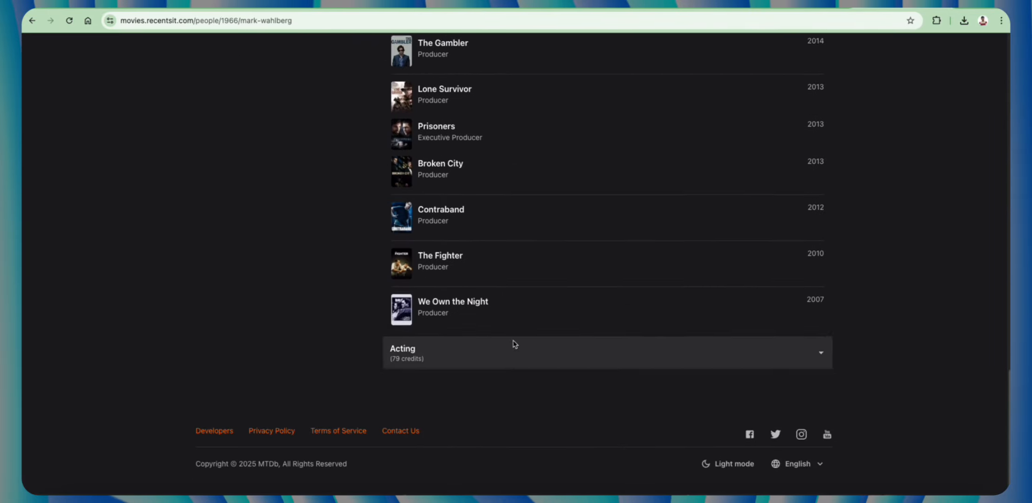
{"action": "left_click", "coordinate": [486, 352]}
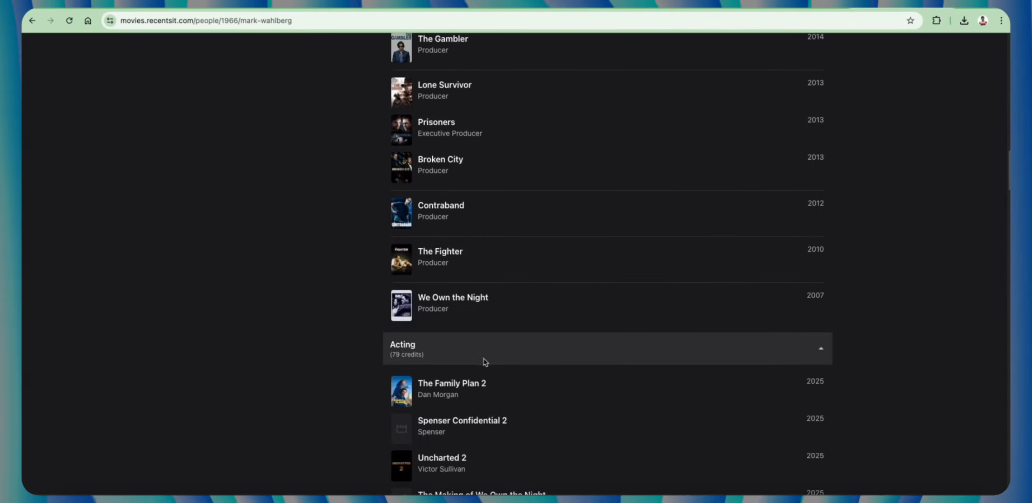
{"action": "scroll", "coordinate": [485, 362], "scroll_direction": "down", "scroll_amount": 18}
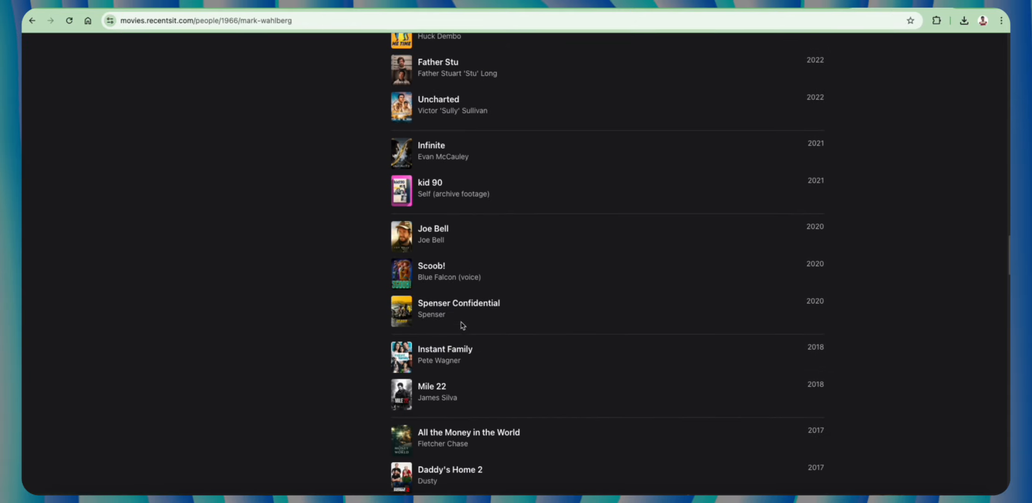
{"action": "left_click", "coordinate": [424, 268]}
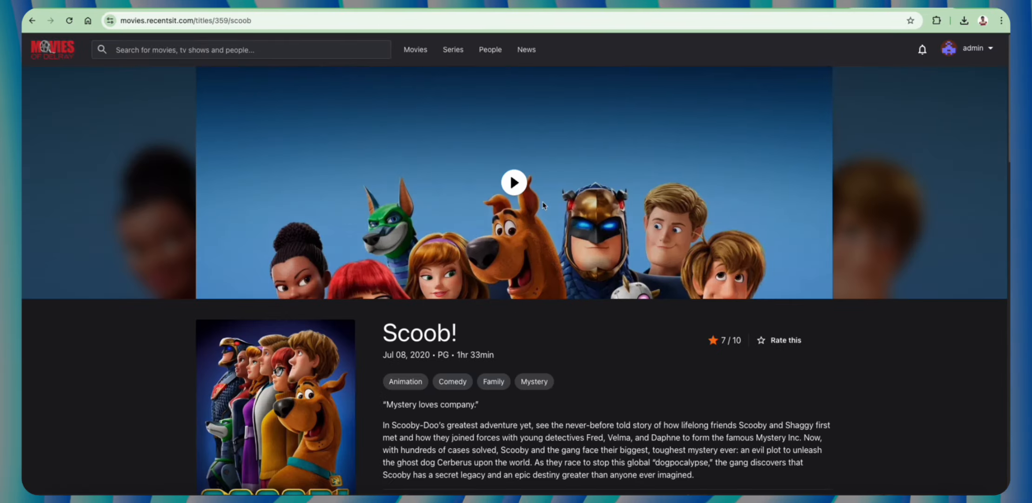
Step: Start watching Scoob! and glance at the admin Content settings tab
{"action": "left_click", "coordinate": [514, 182]}
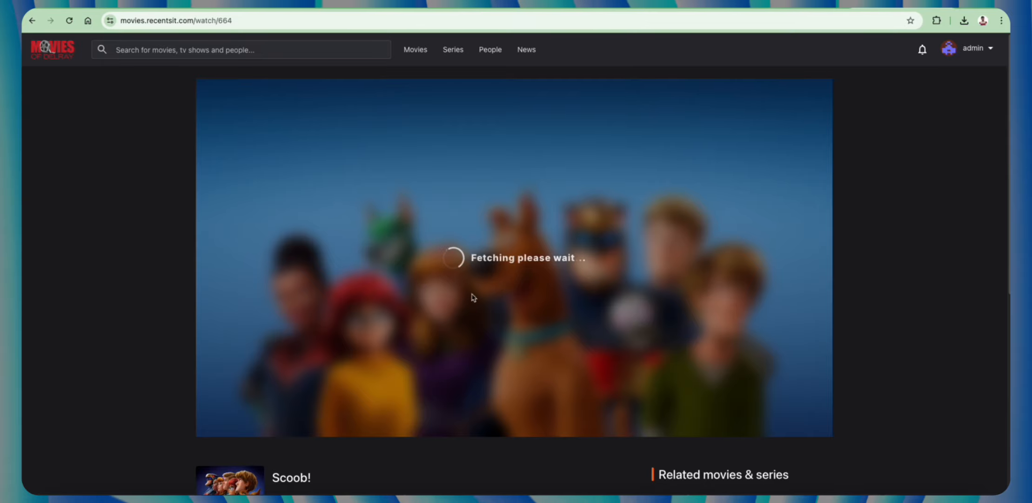
{"action": "scroll", "coordinate": [664, 288], "scroll_direction": "down", "scroll_amount": 2}
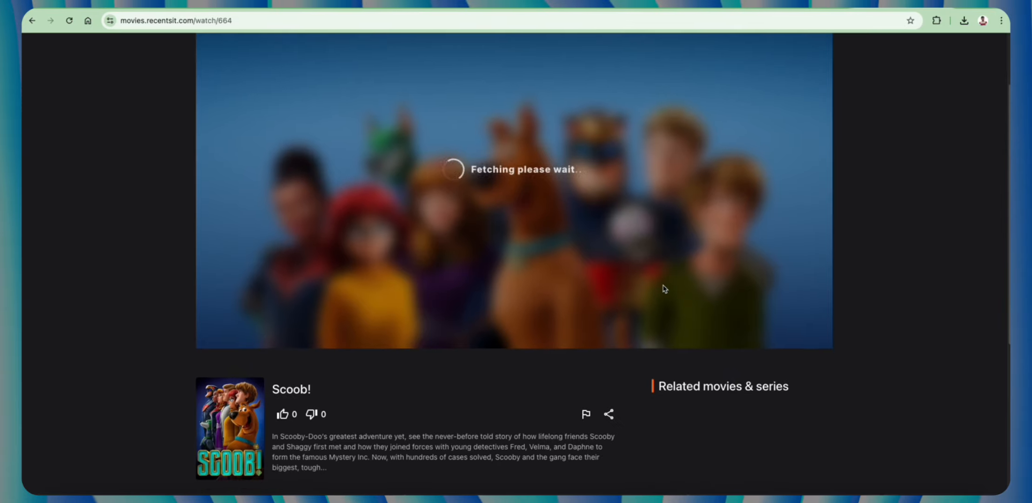
{"action": "scroll", "coordinate": [663, 288], "scroll_direction": "down", "scroll_amount": 3}
{"action": "scroll", "coordinate": [802, 111], "scroll_direction": "up", "scroll_amount": 4}
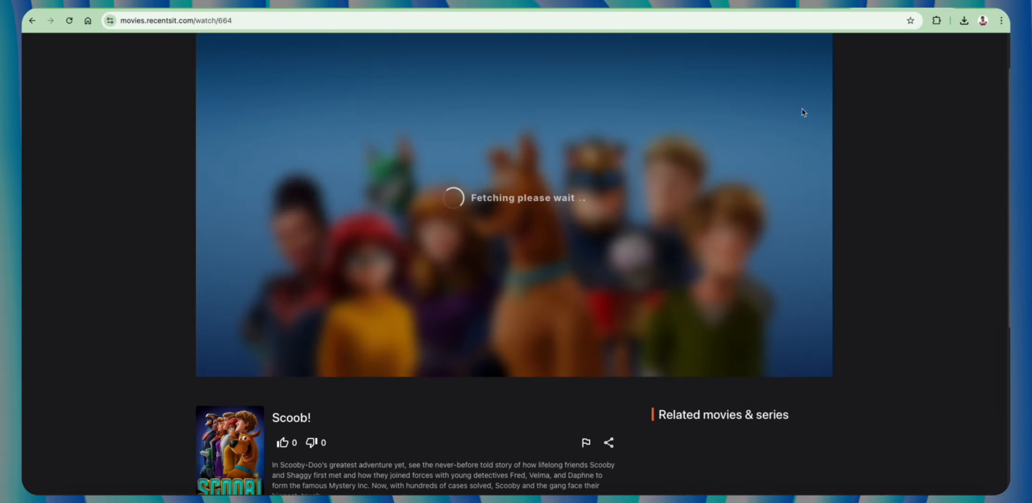
{"action": "left_click", "coordinate": [808, 8]}
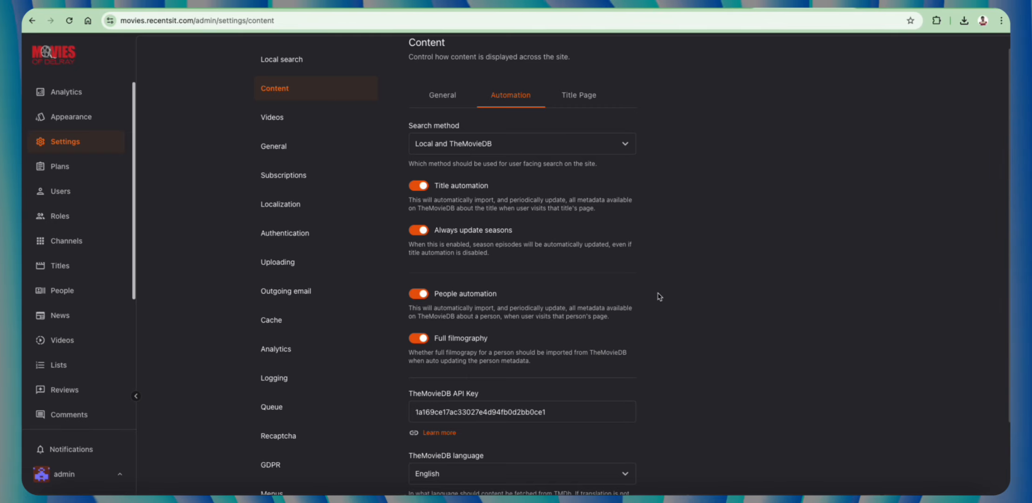
{"action": "scroll", "coordinate": [660, 294], "scroll_direction": "down", "scroll_amount": 2}
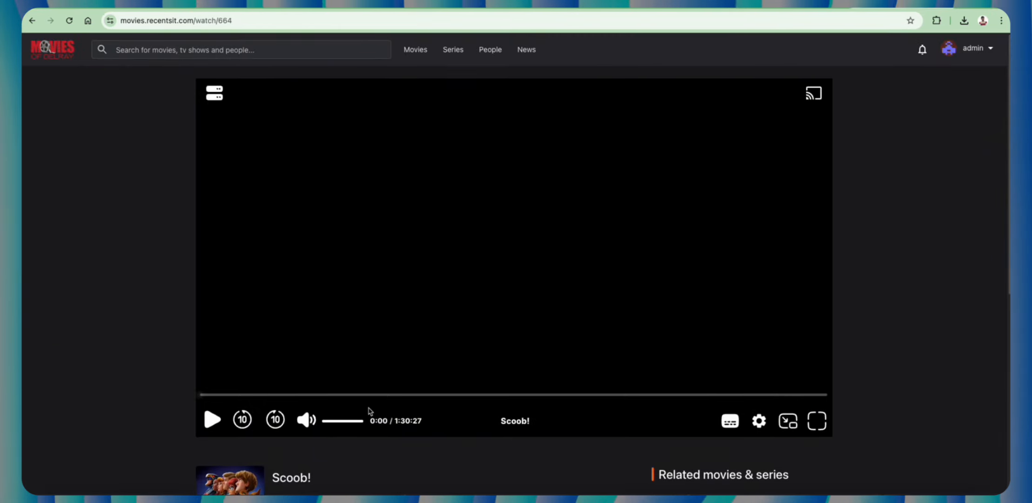
Step: Browse Series, play the Game of Thrones episode, then go to the Movies catalogue
{"action": "left_click", "coordinate": [453, 50]}
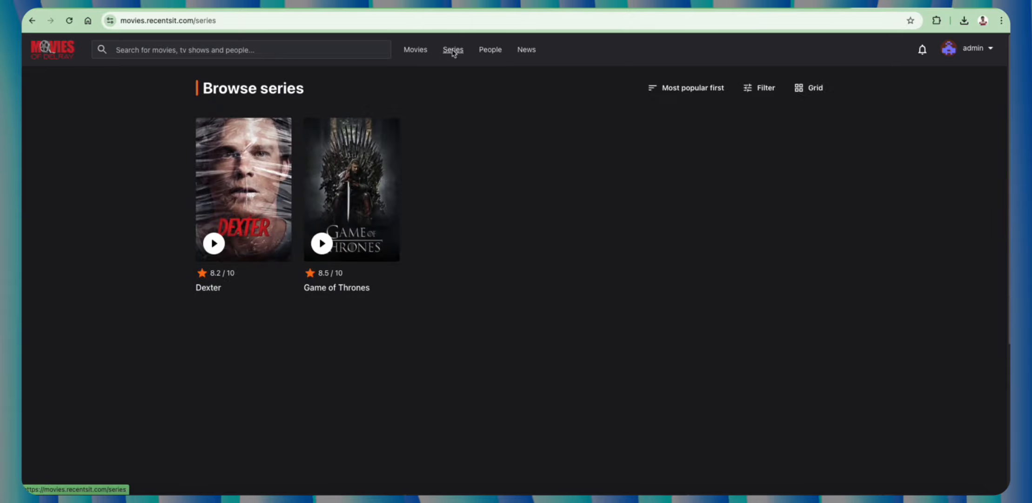
{"action": "left_click", "coordinate": [322, 243]}
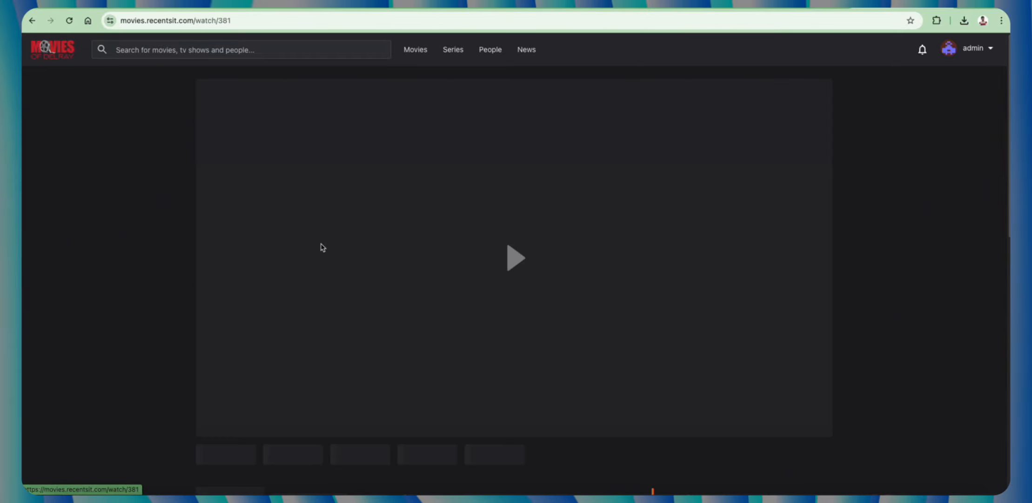
{"action": "scroll", "coordinate": [476, 296], "scroll_direction": "down", "scroll_amount": 5}
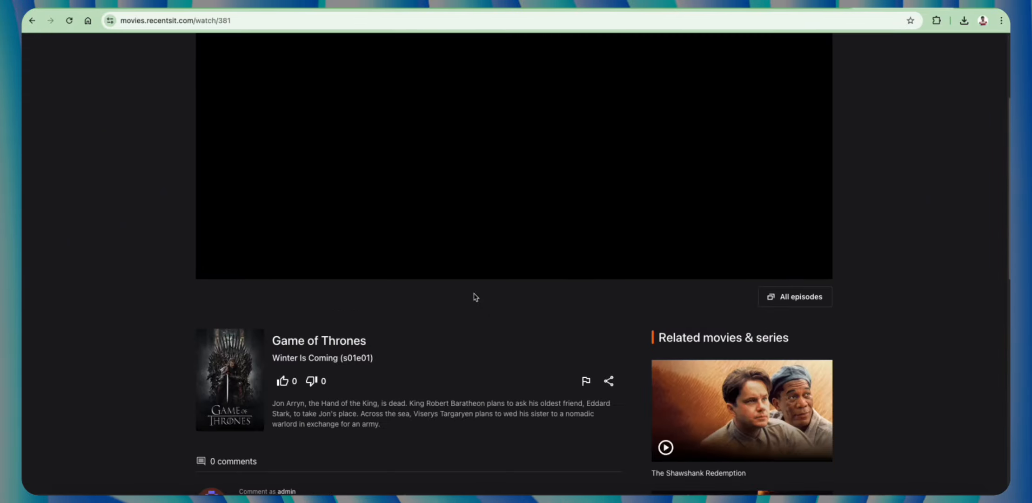
{"action": "scroll", "coordinate": [573, 299], "scroll_direction": "up", "scroll_amount": 5}
{"action": "scroll", "coordinate": [573, 299], "scroll_direction": "up", "scroll_amount": 1}
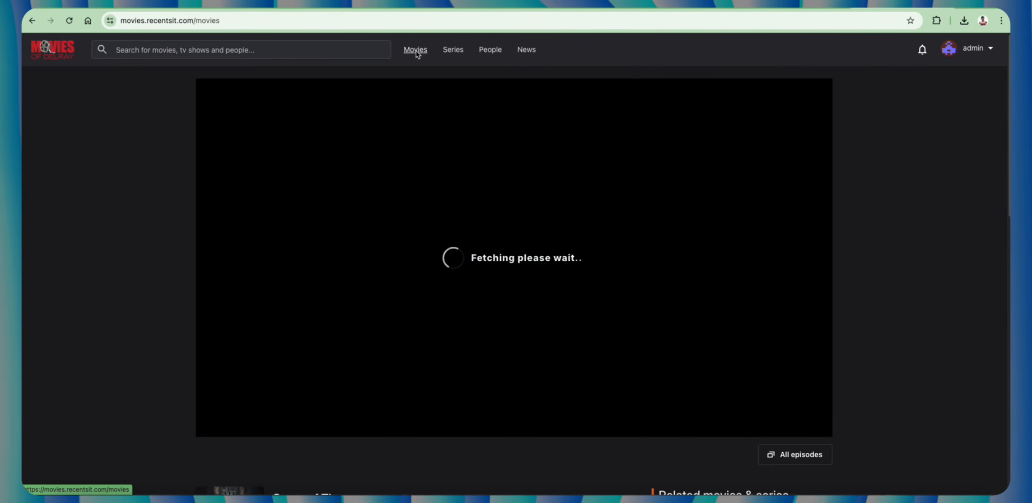
{"action": "left_click", "coordinate": [415, 51]}
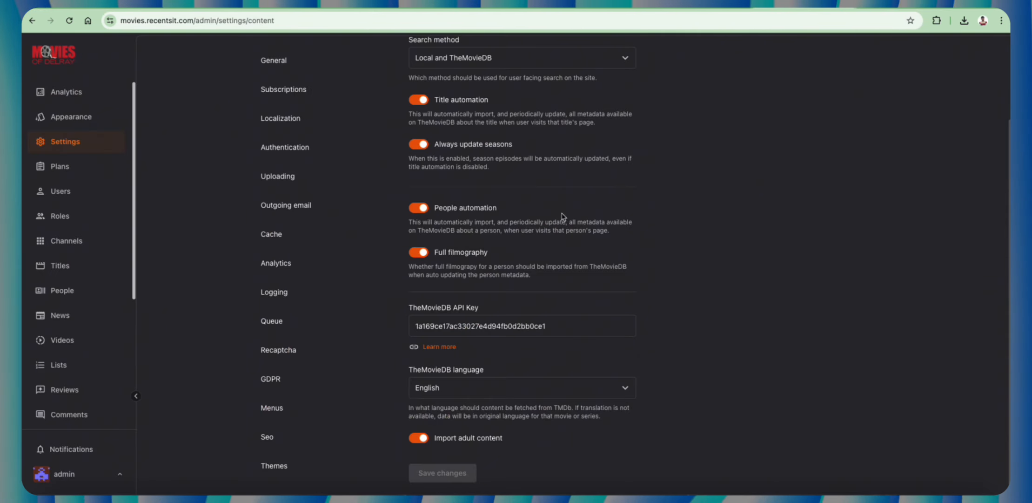
Step: Review the admin Titles list and Content settings, then enter phpMyAdmin for the mtdb database
{"action": "scroll", "coordinate": [498, 208], "scroll_direction": "up", "scroll_amount": 3}
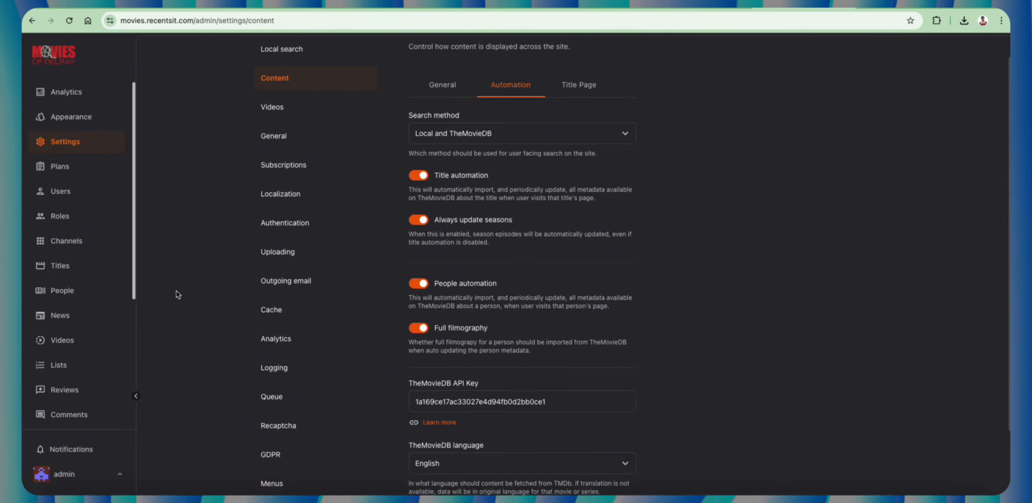
{"action": "left_click", "coordinate": [82, 266]}
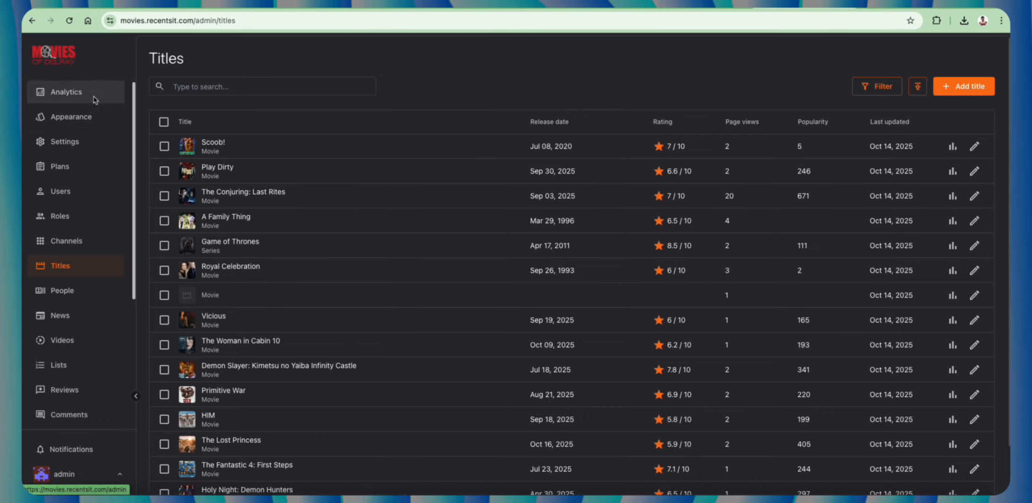
{"action": "left_click", "coordinate": [75, 145]}
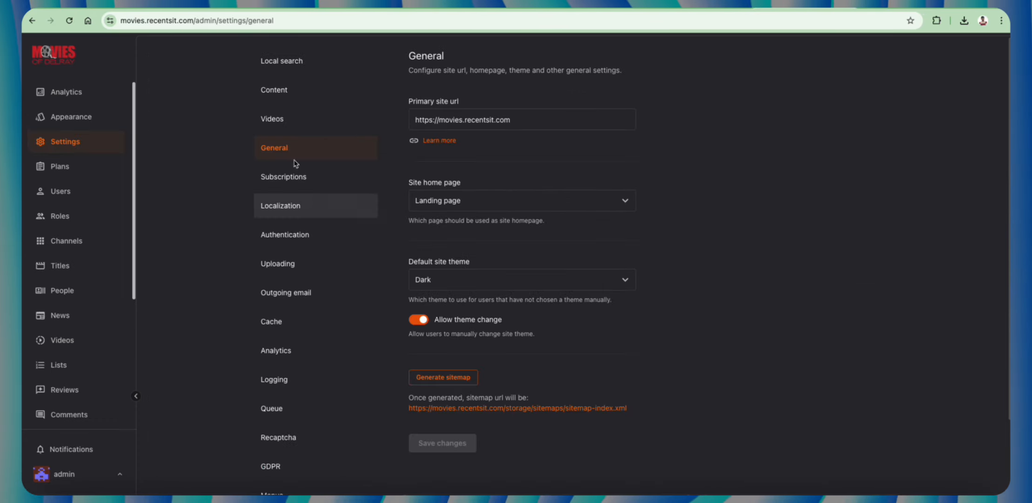
{"action": "left_click", "coordinate": [296, 100]}
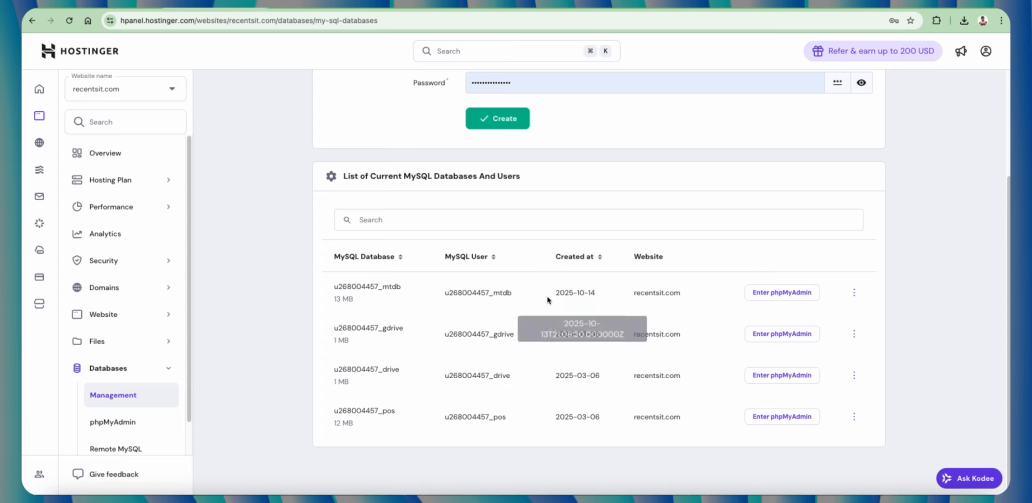
{"action": "left_click", "coordinate": [796, 289]}
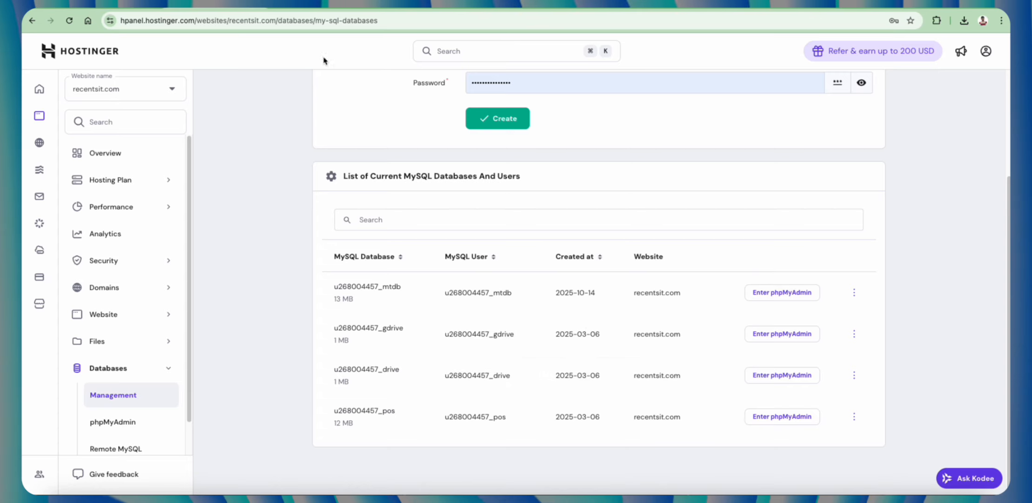
{"action": "left_click", "coordinate": [775, 294]}
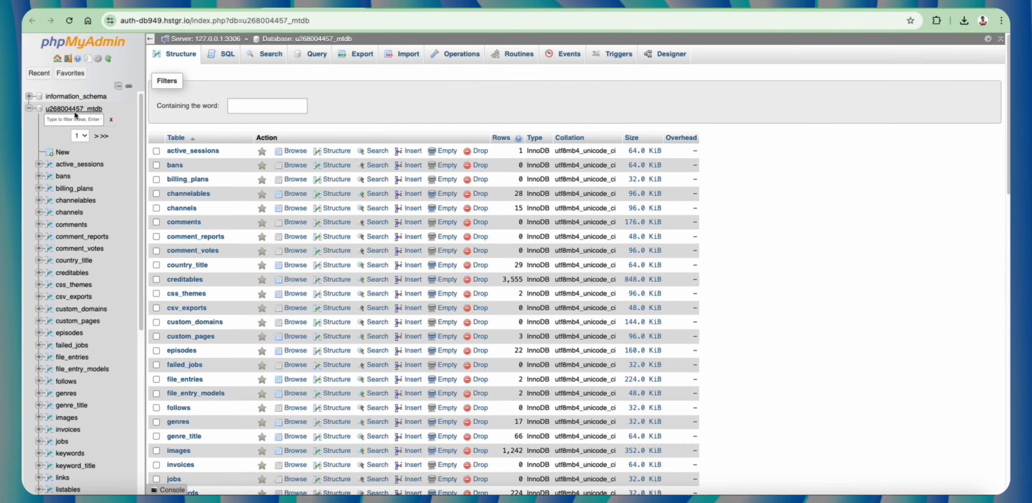
Step: Open the mtdb SQL query editor and bring up an enlarged TextEdit notes window
{"action": "left_click", "coordinate": [74, 110]}
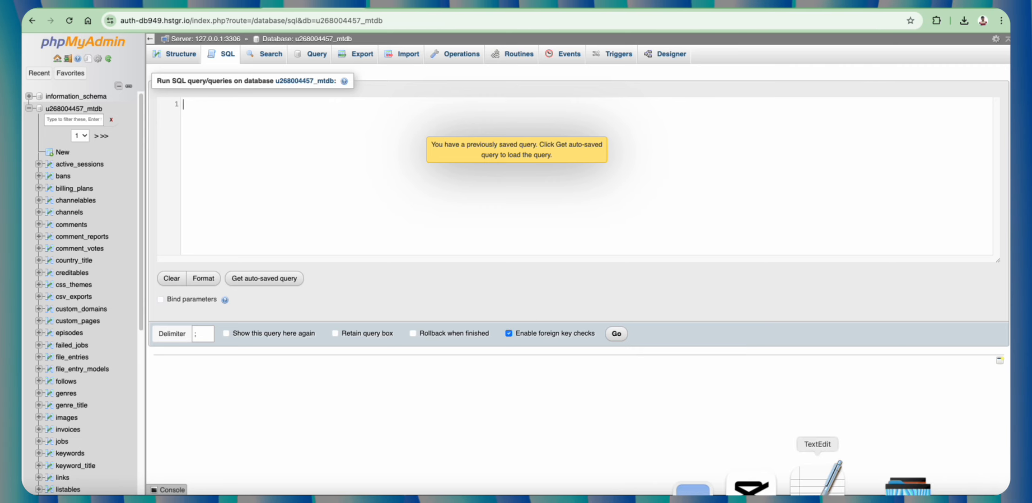
{"action": "left_click", "coordinate": [80, 108]}
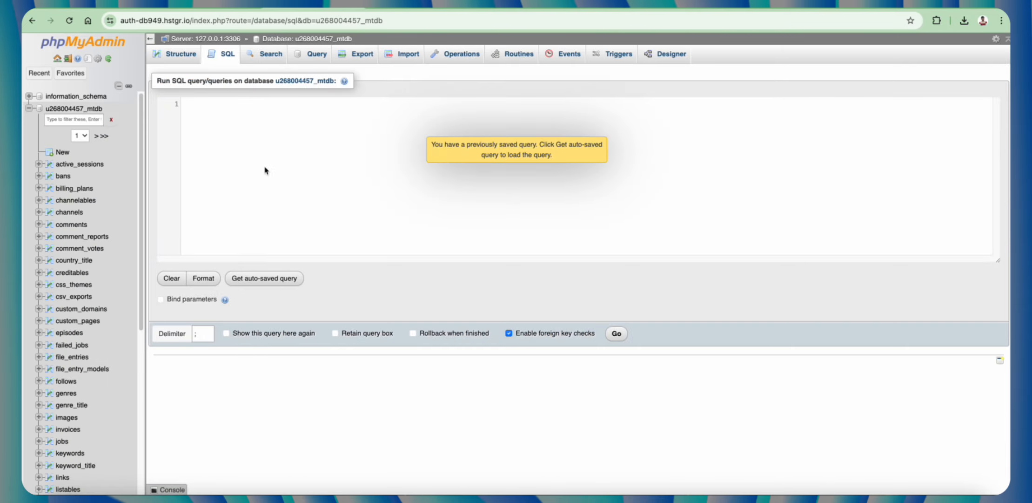
{"action": "mouse_move", "coordinate": [788, 493]}
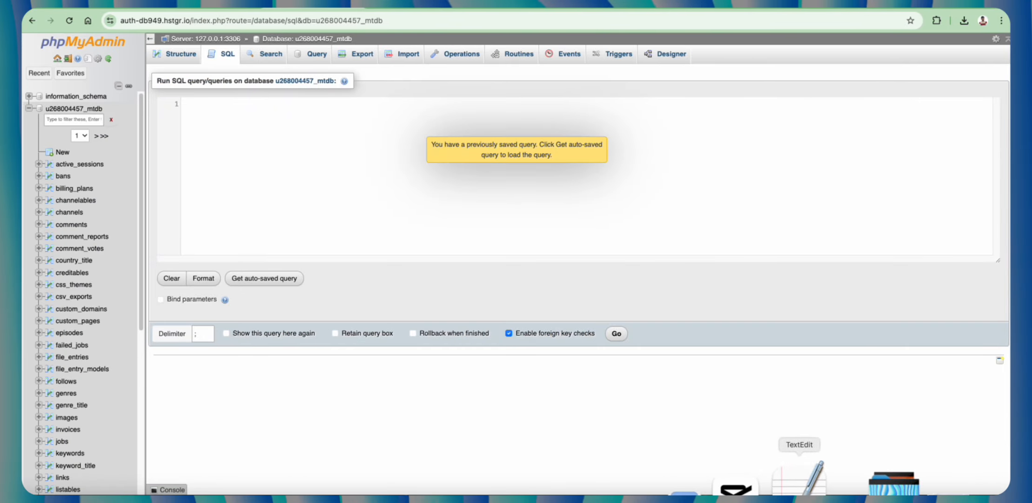
{"action": "left_click", "coordinate": [803, 480]}
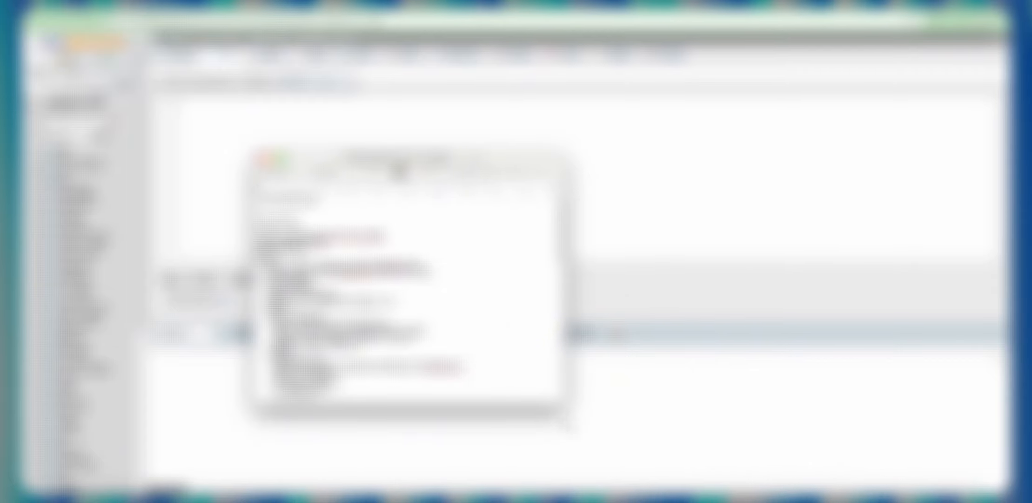
{"action": "left_click_drag", "start_coordinate": [564, 407], "coordinate": [663, 487]}
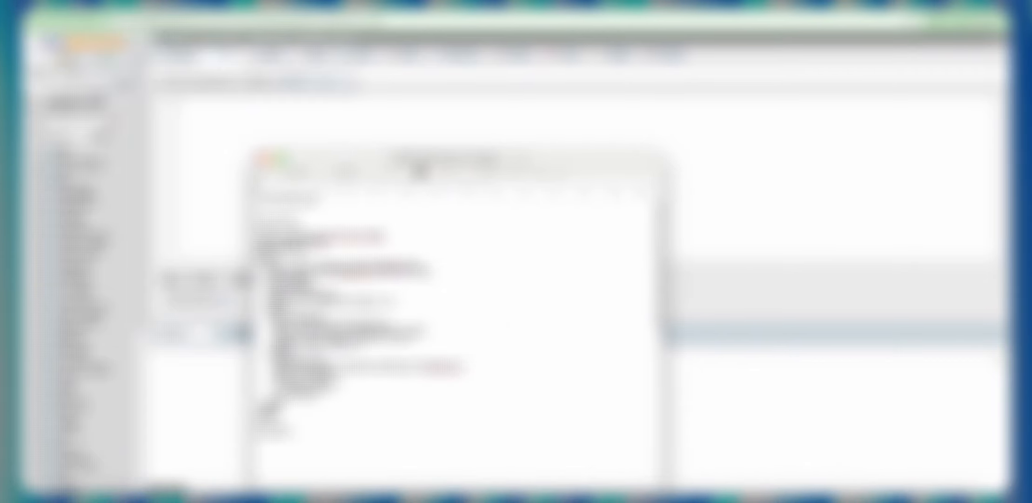
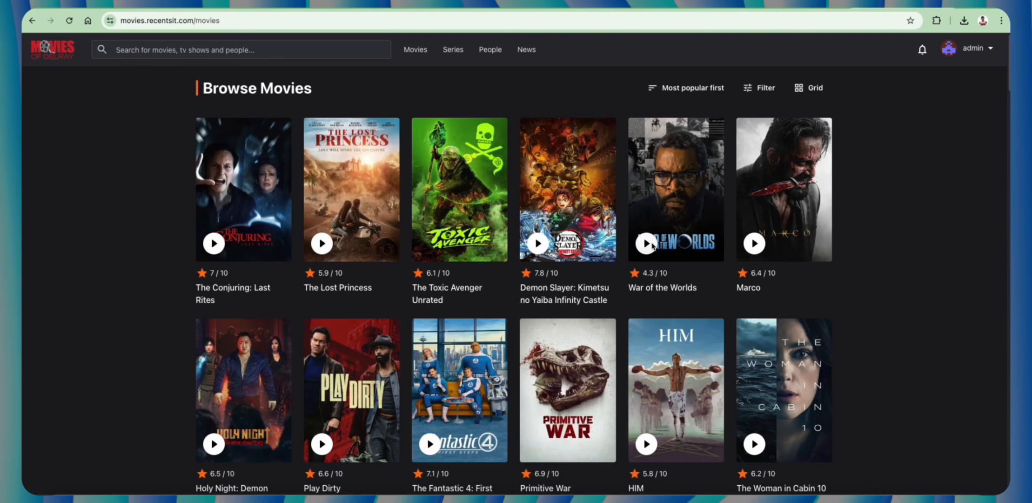
Step: Play War of the Worlds from its poster to test the embedded stream
{"action": "left_click", "coordinate": [652, 245]}
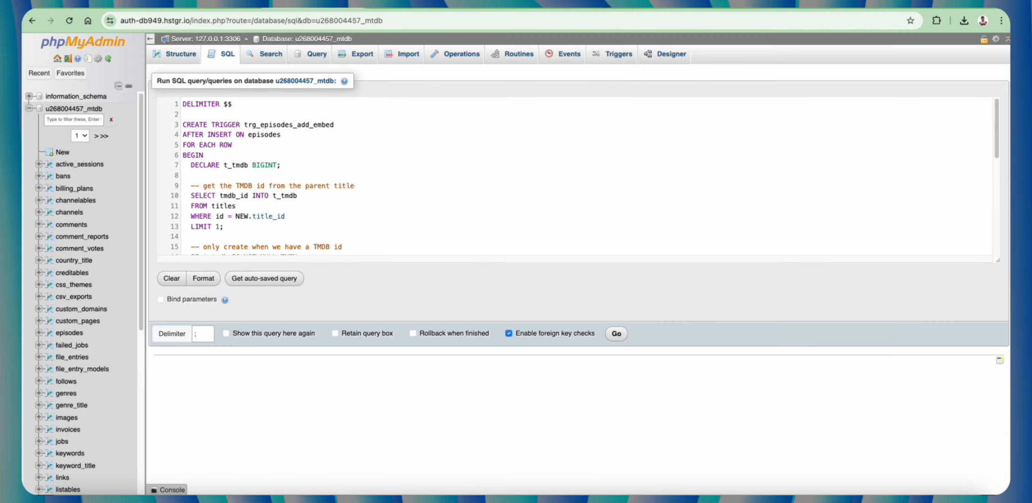
Step: Scroll through the trg_episodes_add_embed trigger script in the SQL tab
{"action": "scroll", "coordinate": [514, 214], "scroll_direction": "down", "scroll_amount": 10}
{"action": "scroll", "coordinate": [410, 222], "scroll_direction": "up", "scroll_amount": 8}
{"action": "scroll", "coordinate": [410, 223], "scroll_direction": "up", "scroll_amount": 2}
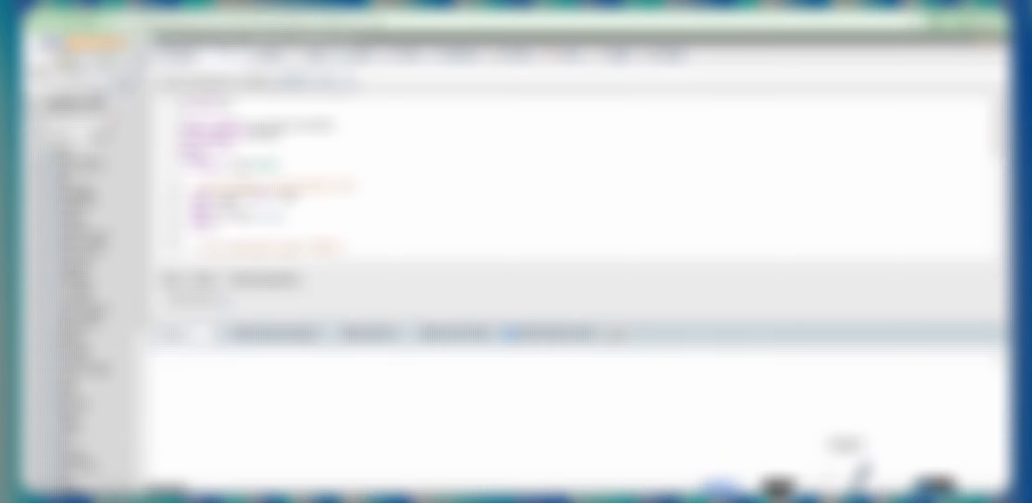
Step: Check the saved TextEdit notes, then return to the MTDB admin tab
{"action": "left_click", "coordinate": [848, 479]}
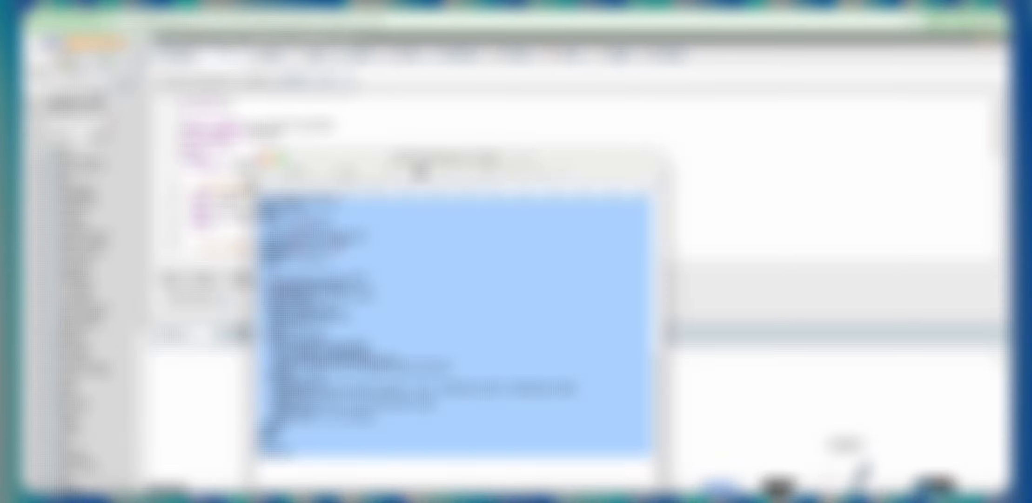
{"action": "scroll", "coordinate": [485, 362], "scroll_direction": "up", "scroll_amount": 8}
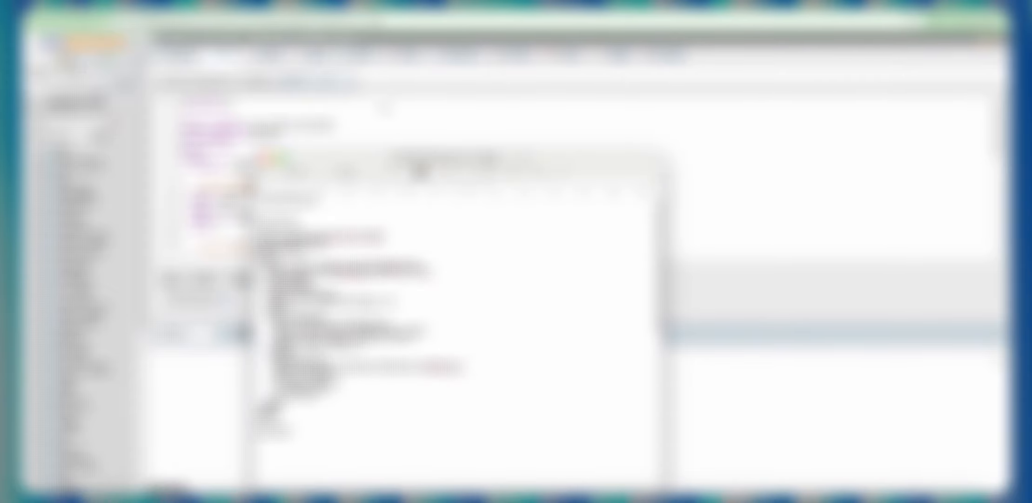
{"action": "left_click", "coordinate": [789, 388]}
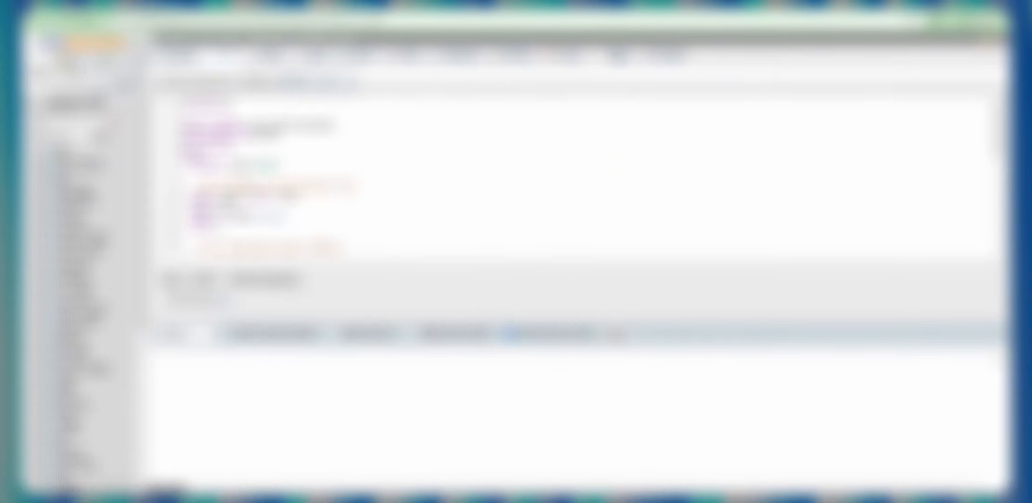
{"action": "left_click", "coordinate": [617, 56]}
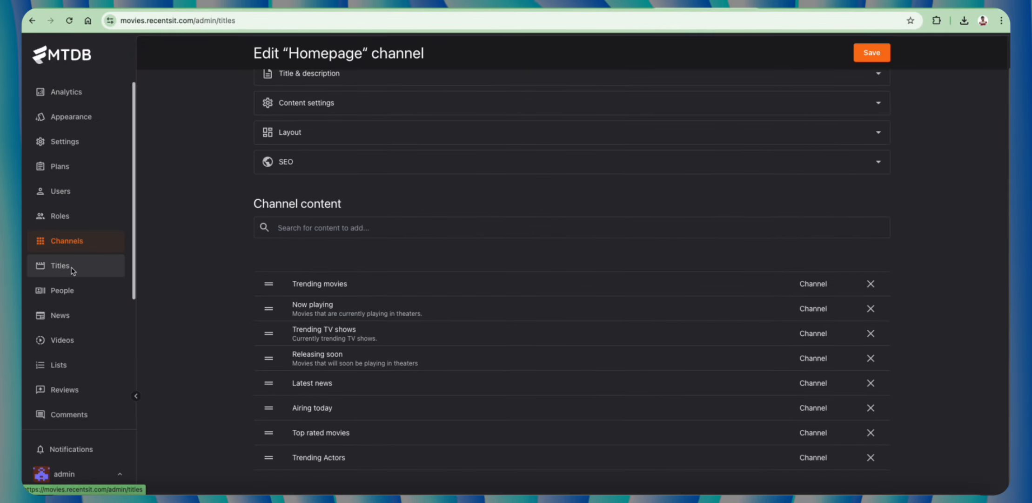
Step: Open the bulk Import from TheMovieDB dialog on the admin Titles page
{"action": "left_click", "coordinate": [72, 269]}
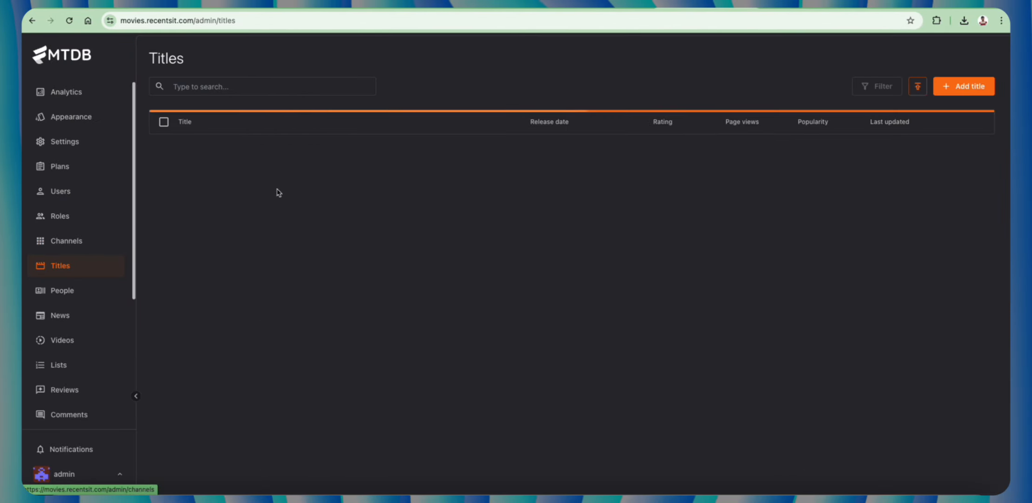
{"action": "left_click", "coordinate": [917, 90]}
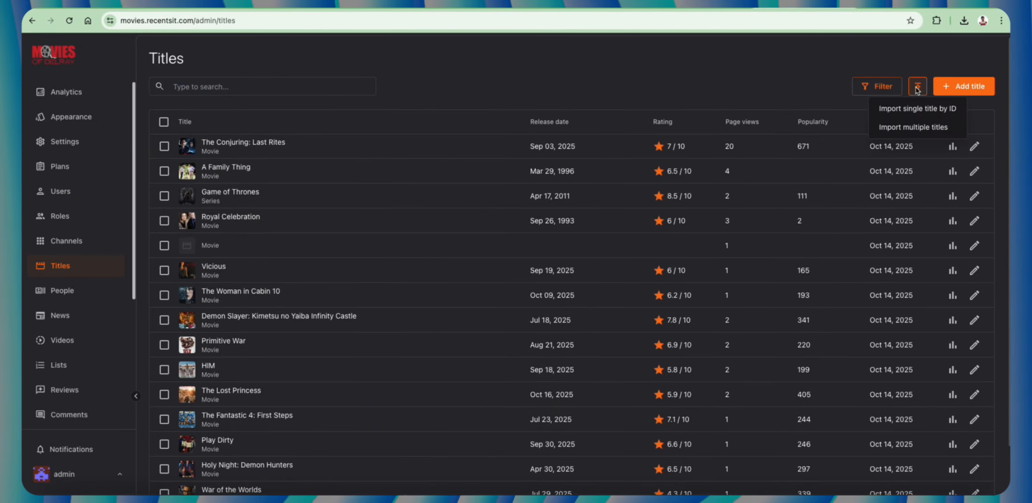
{"action": "left_click", "coordinate": [928, 112]}
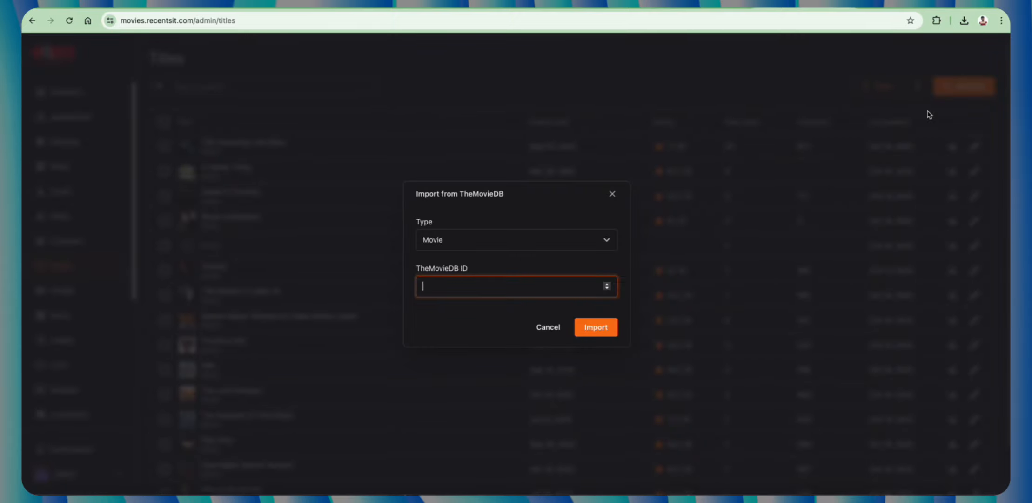
{"action": "left_click", "coordinate": [613, 195]}
{"action": "left_click", "coordinate": [916, 93]}
{"action": "left_click", "coordinate": [903, 131]}
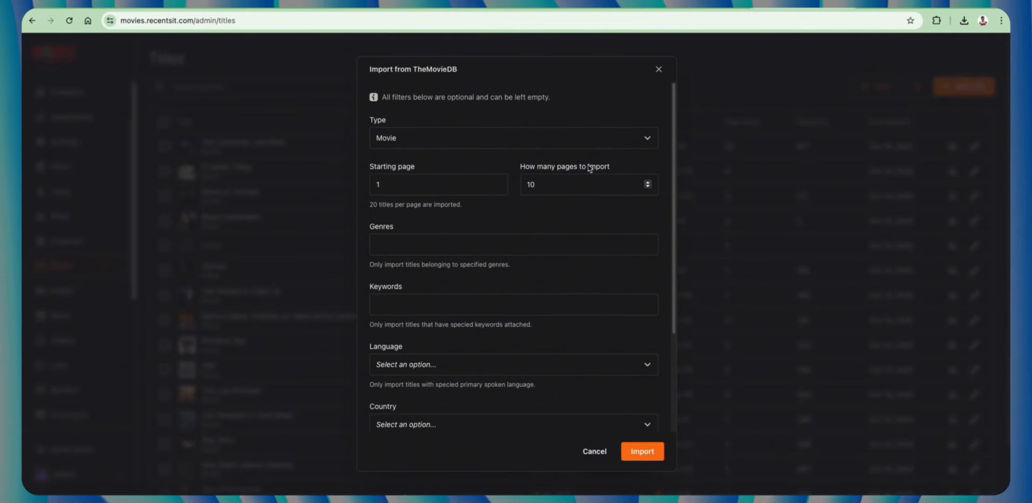
Step: Set the import to Series, starting at page 1 for 2 pages
{"action": "left_click", "coordinate": [431, 141]}
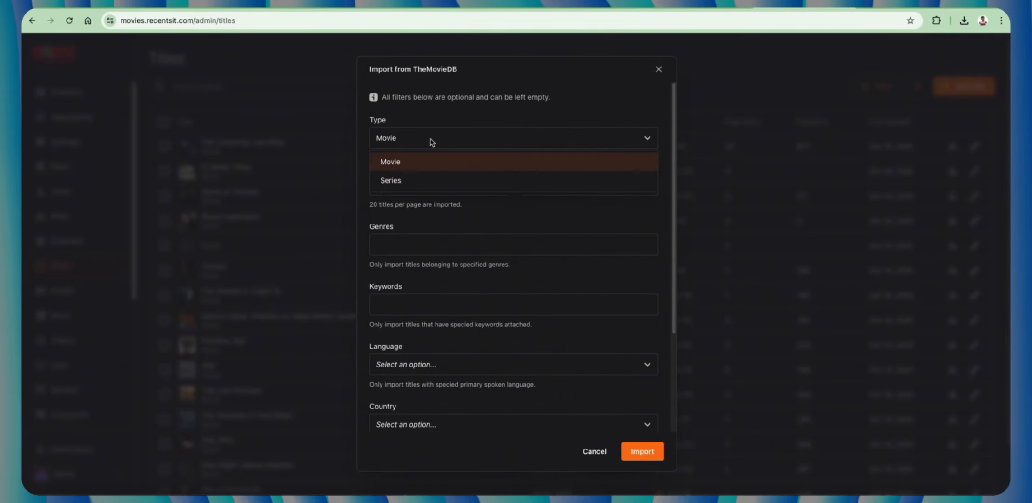
{"action": "left_click", "coordinate": [437, 181]}
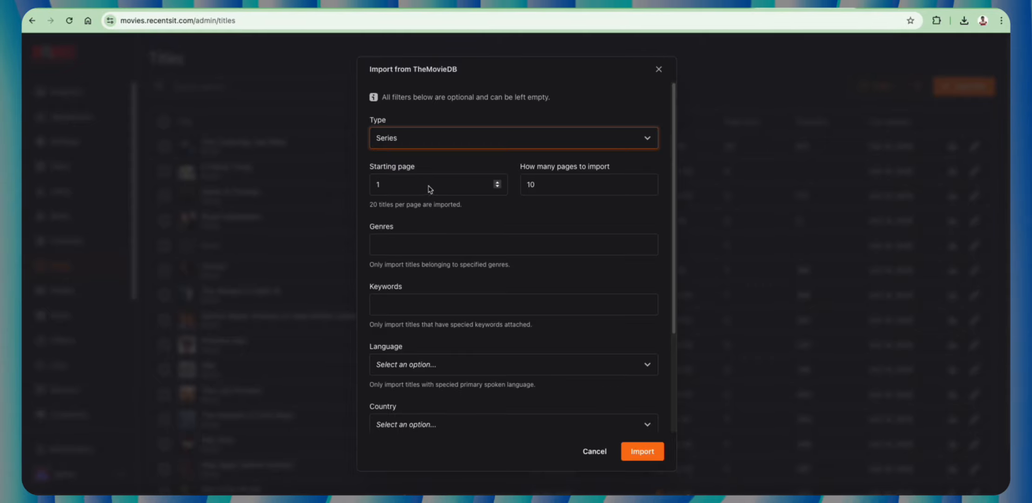
{"action": "left_click", "coordinate": [490, 189]}
{"action": "left_click", "coordinate": [579, 187]}
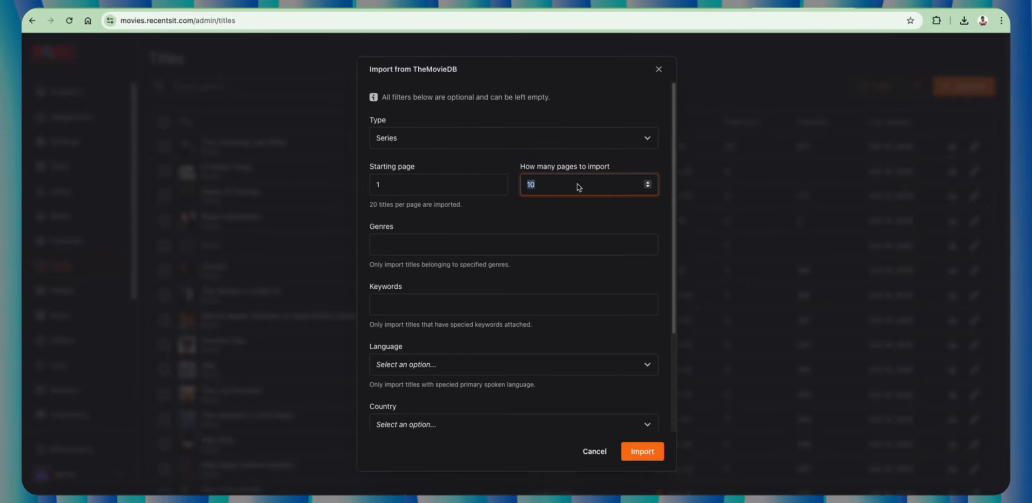
Step: Filter the import to the Action genre and English language
{"action": "left_click", "coordinate": [507, 247]}
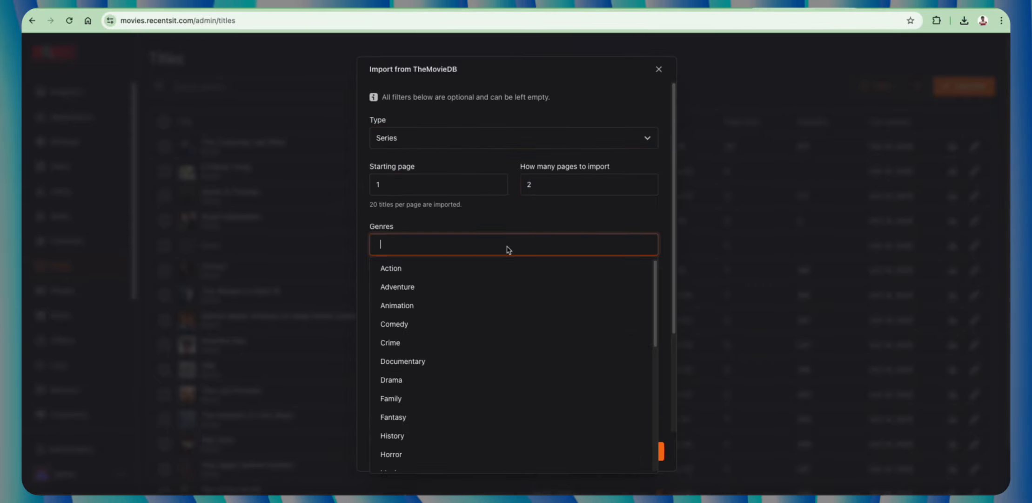
{"action": "left_click", "coordinate": [433, 275]}
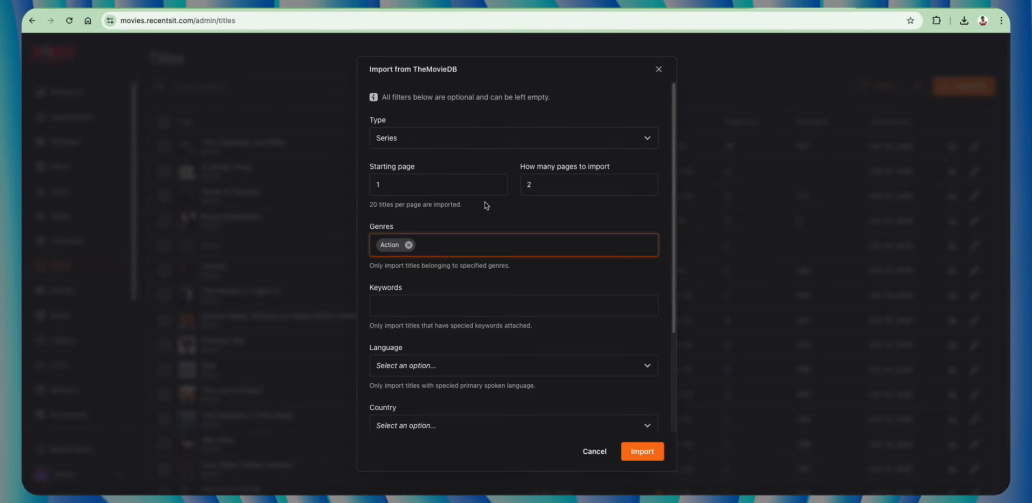
{"action": "left_click", "coordinate": [432, 313]}
{"action": "scroll", "coordinate": [456, 325], "scroll_direction": "down", "scroll_amount": 1}
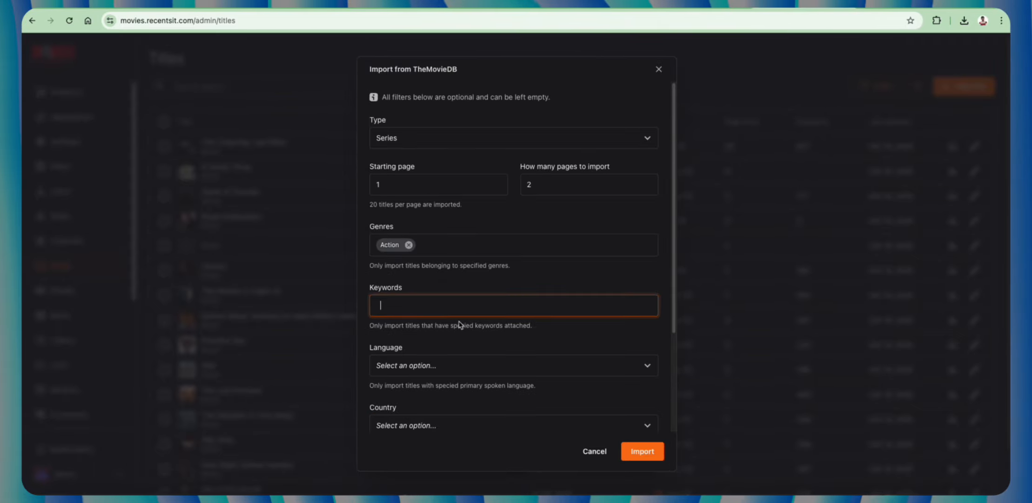
{"action": "left_click", "coordinate": [455, 345]}
{"action": "type", "text": "e"}
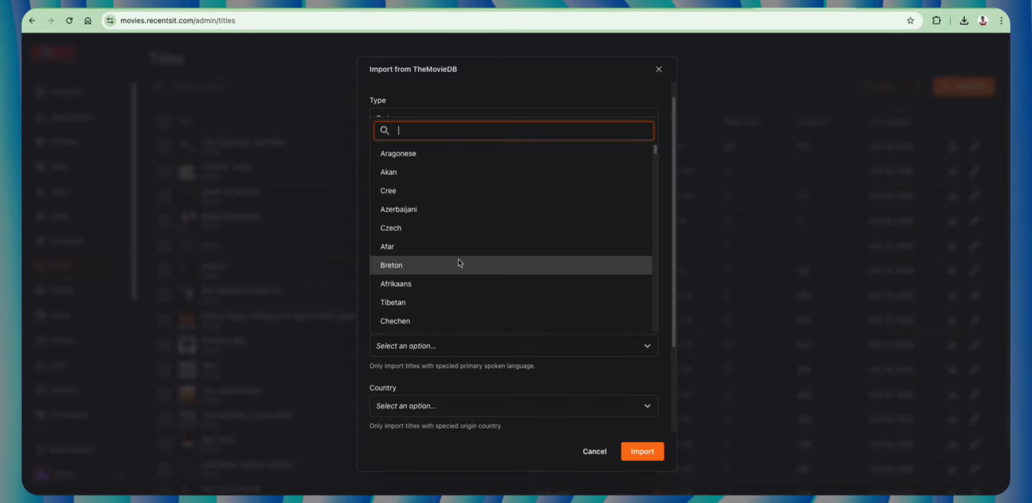
{"action": "type", "text": "nglis"}
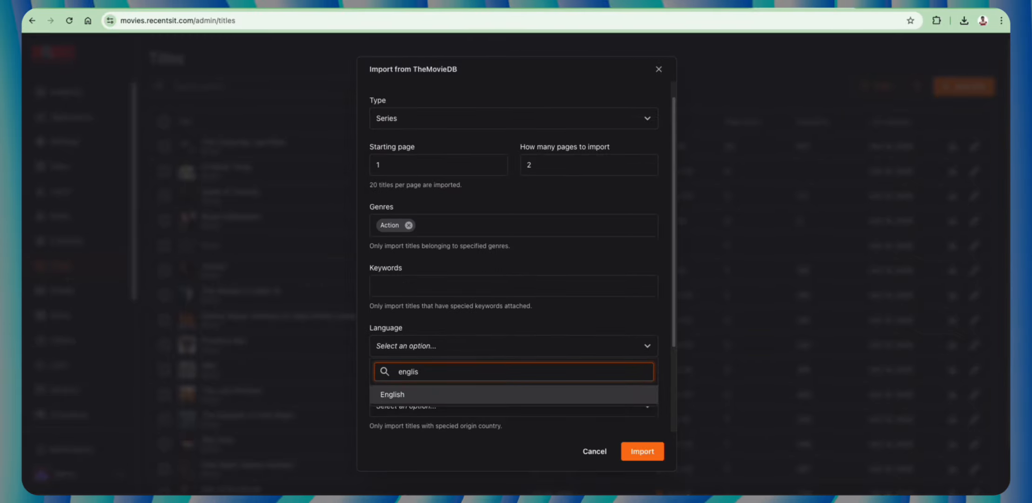
{"action": "left_click", "coordinate": [402, 396]}
Step: Leave the origin Country filter unset
{"action": "scroll", "coordinate": [465, 349], "scroll_direction": "down", "scroll_amount": 3}
{"action": "left_click", "coordinate": [441, 292]}
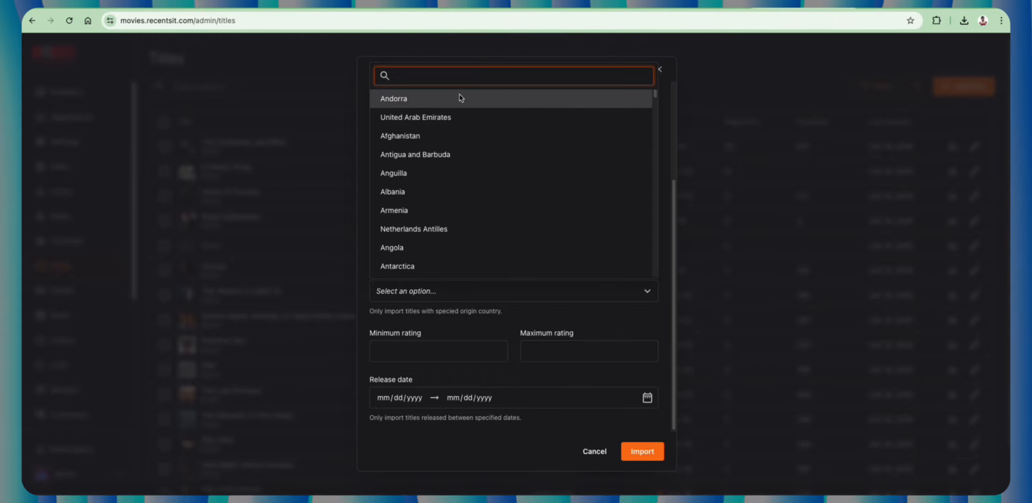
{"action": "type", "text": "united"}
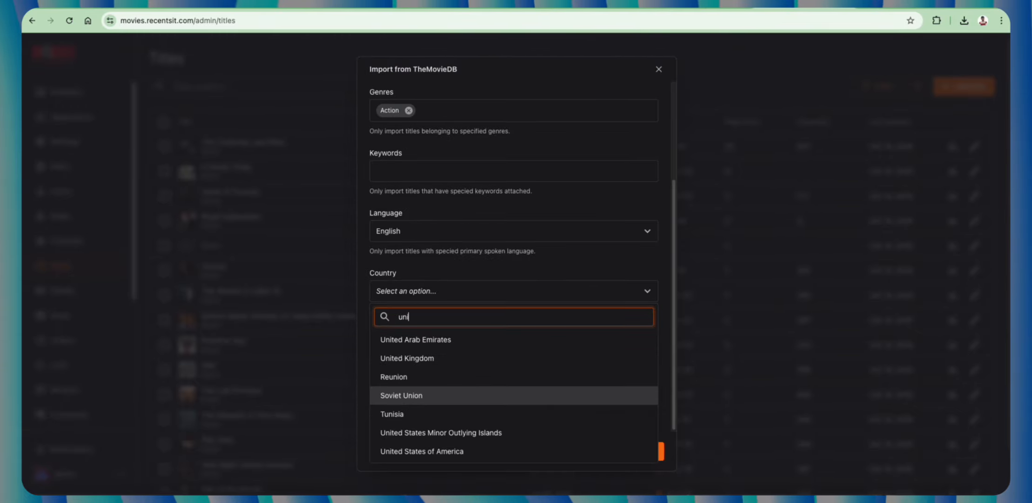
{"action": "key", "text": "BackSpace"}
{"action": "key", "text": "BackSpace"}
{"action": "key", "text": "BackSpace"}
{"action": "key", "text": "BackSpace"}
{"action": "key", "text": "BackSpace"}
{"action": "key", "text": "BackSpace"}
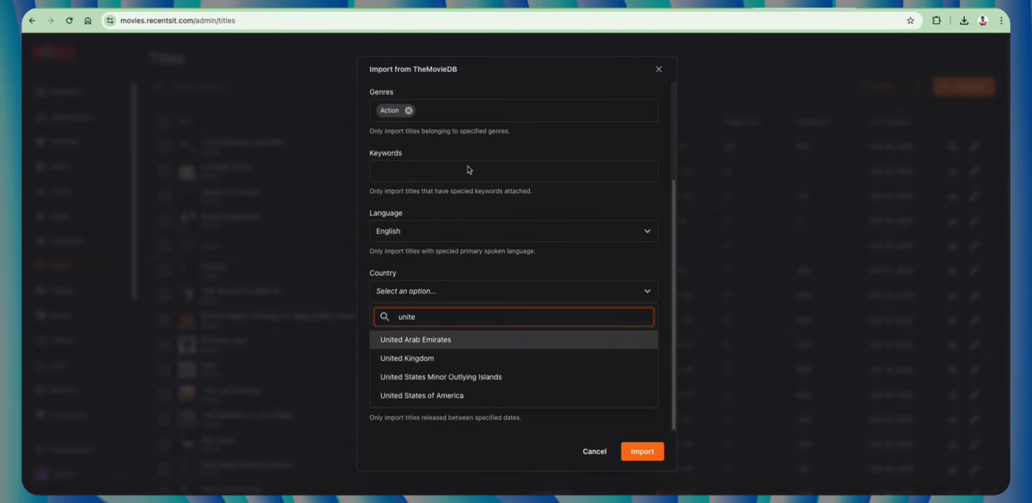
{"action": "left_click", "coordinate": [441, 314]}
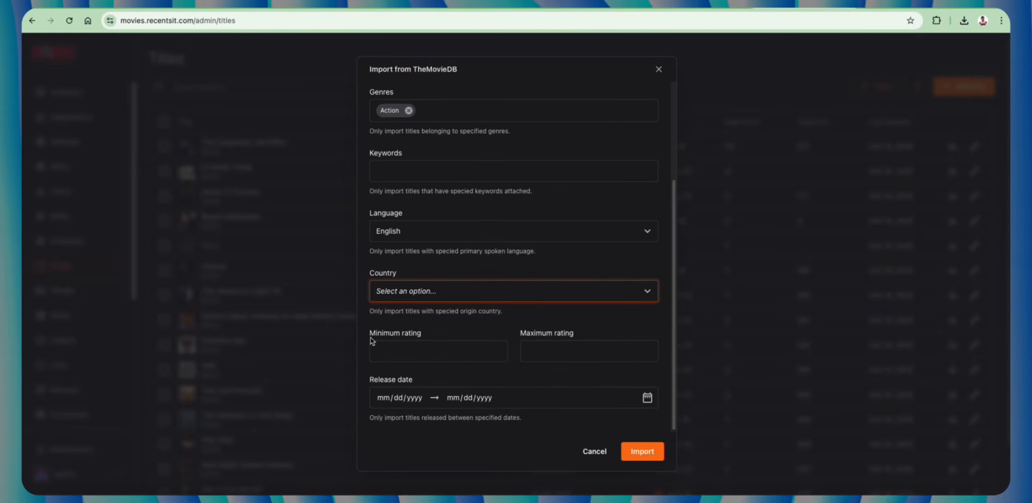
Step: Set a release-date range beginning in January 2024 with the calendar picker
{"action": "left_click", "coordinate": [403, 399]}
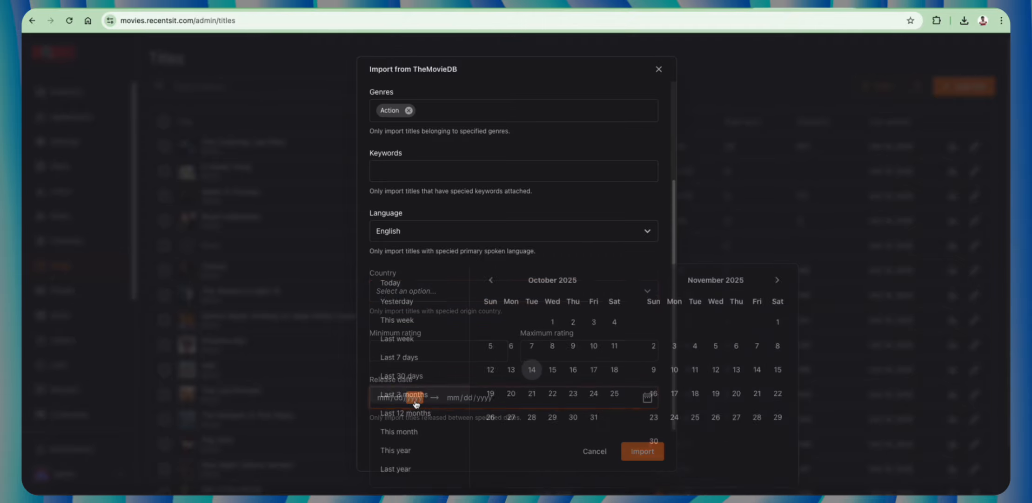
{"action": "left_click", "coordinate": [492, 279]}
{"action": "left_click", "coordinate": [492, 279]}
{"action": "left_click", "coordinate": [491, 279]}
{"action": "left_click", "coordinate": [492, 279]}
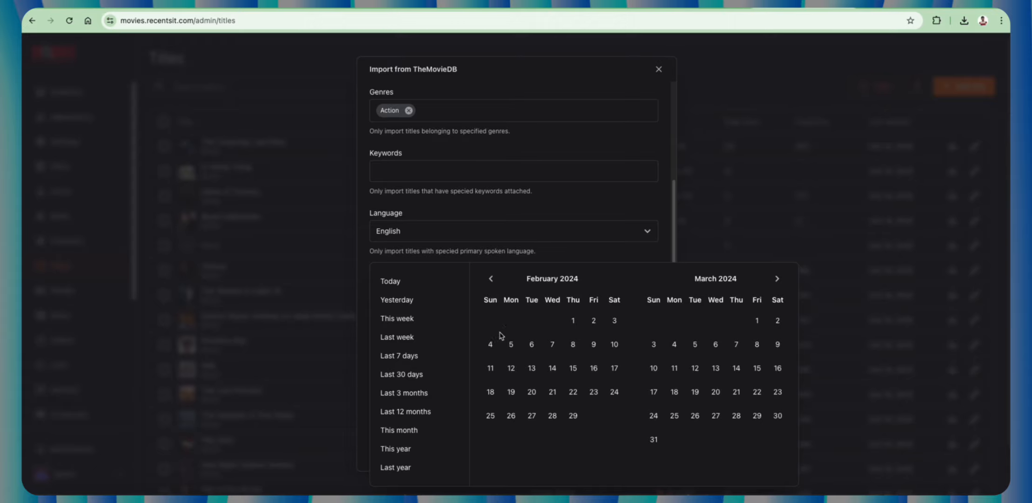
{"action": "left_click", "coordinate": [491, 279]}
{"action": "left_click", "coordinate": [491, 279]}
{"action": "left_click", "coordinate": [675, 320]}
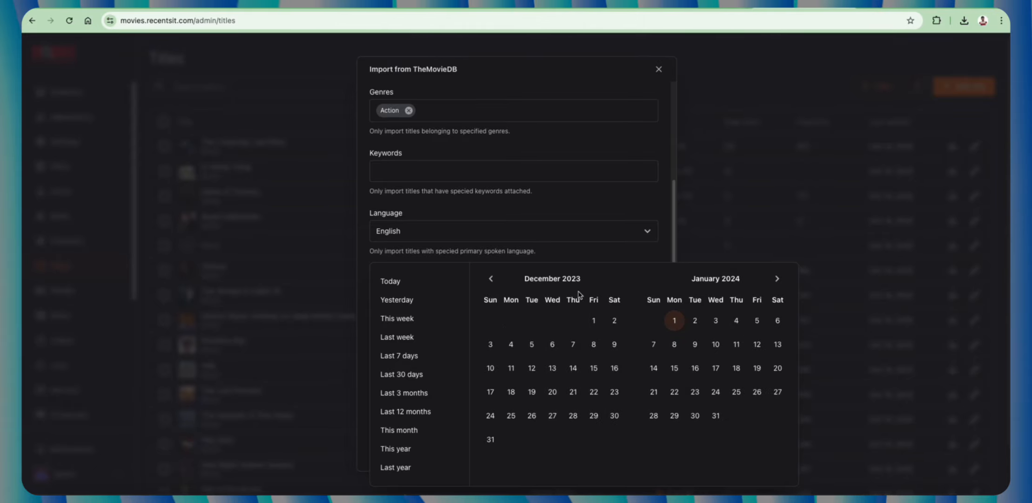
{"action": "left_click", "coordinate": [675, 320]}
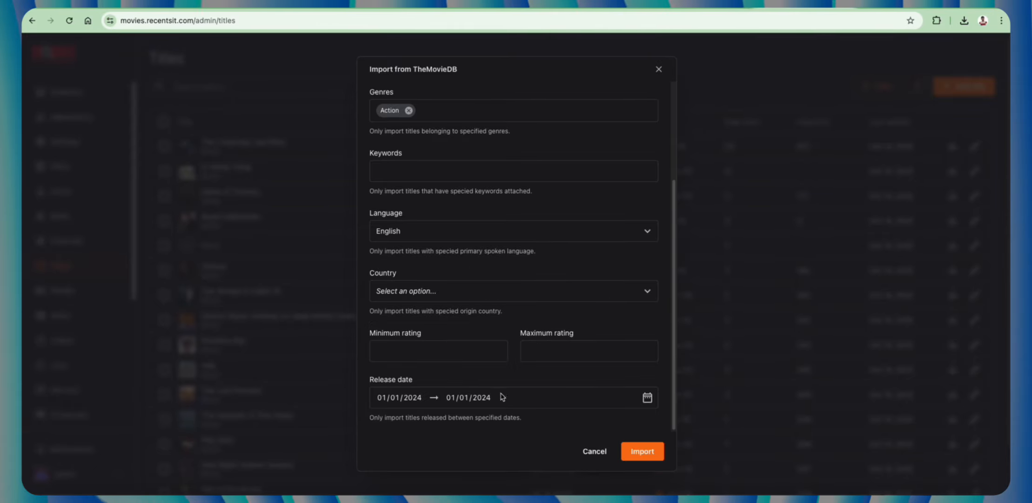
Step: Set the release range end date to April 30, 2025
{"action": "left_click", "coordinate": [502, 397]}
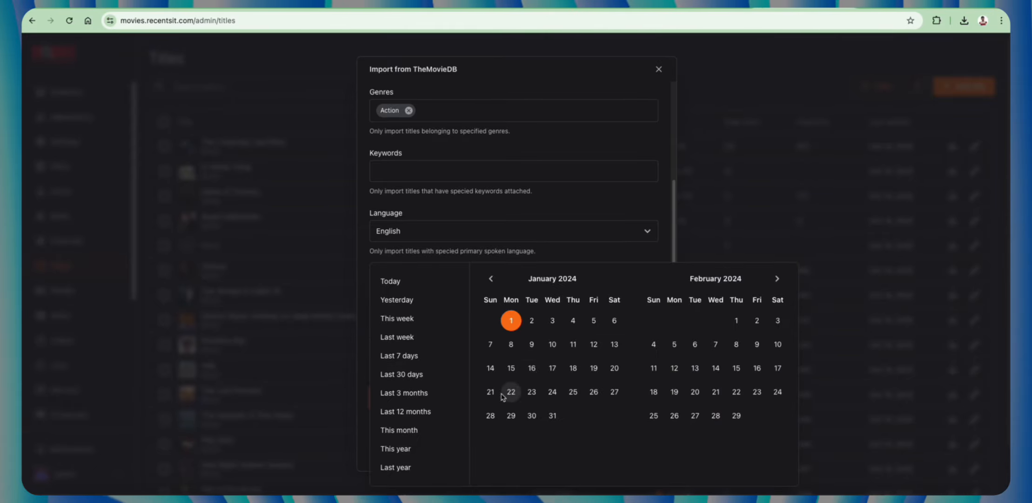
{"action": "left_click", "coordinate": [784, 284]}
{"action": "left_click", "coordinate": [783, 284]}
{"action": "left_click", "coordinate": [782, 284]}
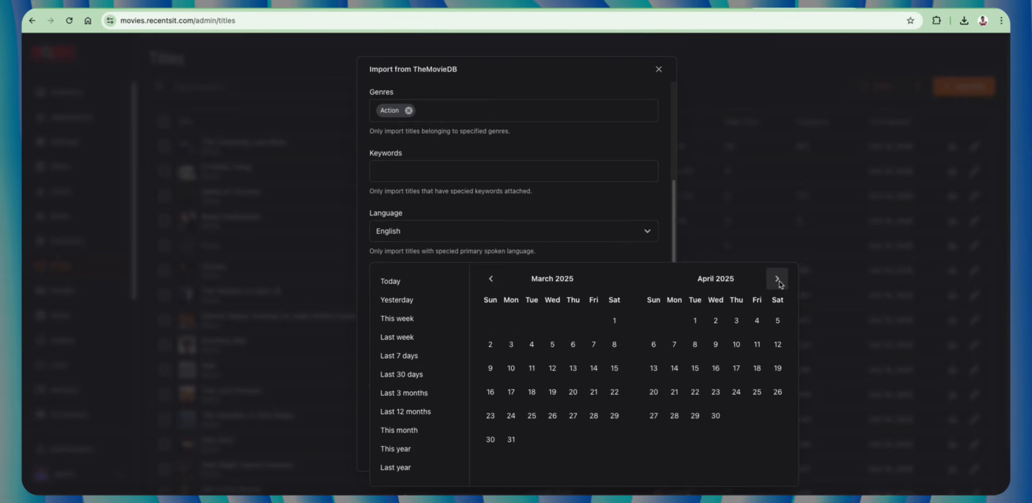
{"action": "left_click", "coordinate": [716, 415]}
{"action": "left_click", "coordinate": [573, 344]}
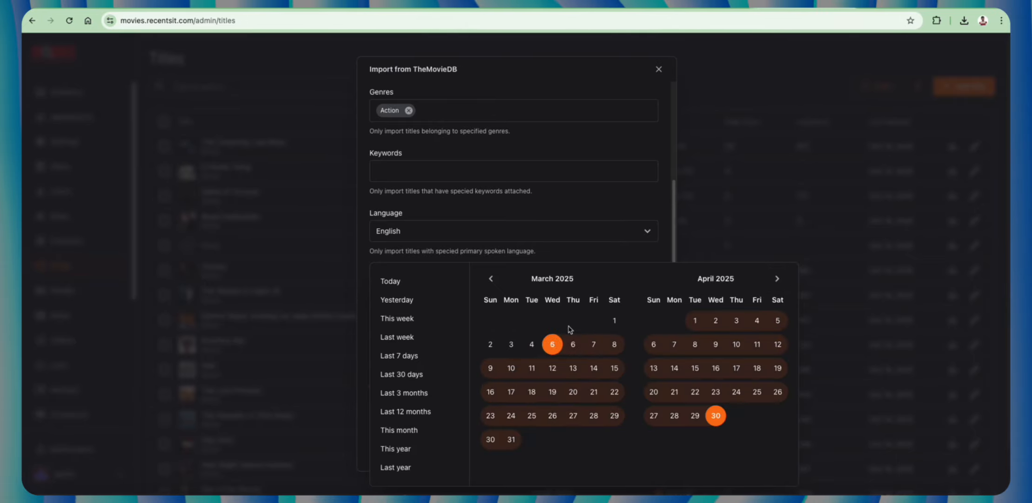
{"action": "left_click", "coordinate": [605, 257]}
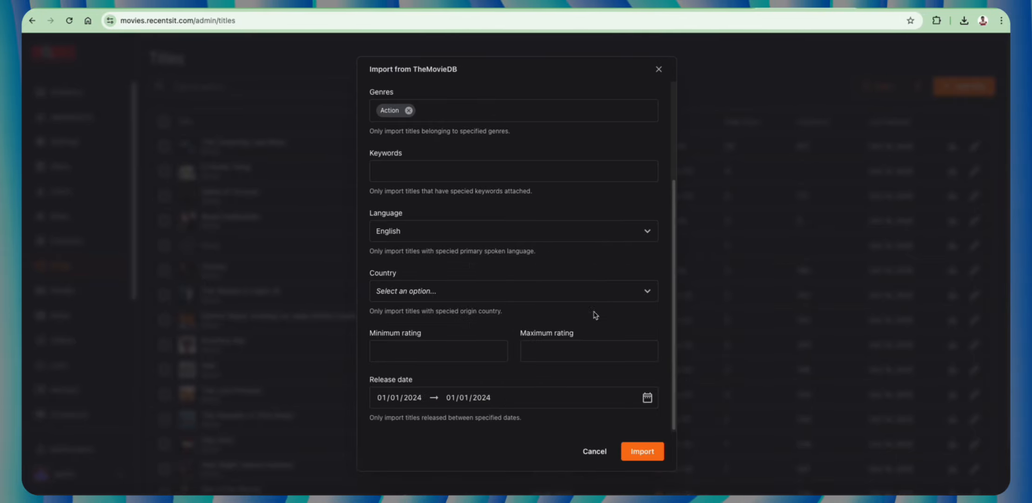
Step: Change the release range start date to March 1, 2024
{"action": "left_click", "coordinate": [480, 396]}
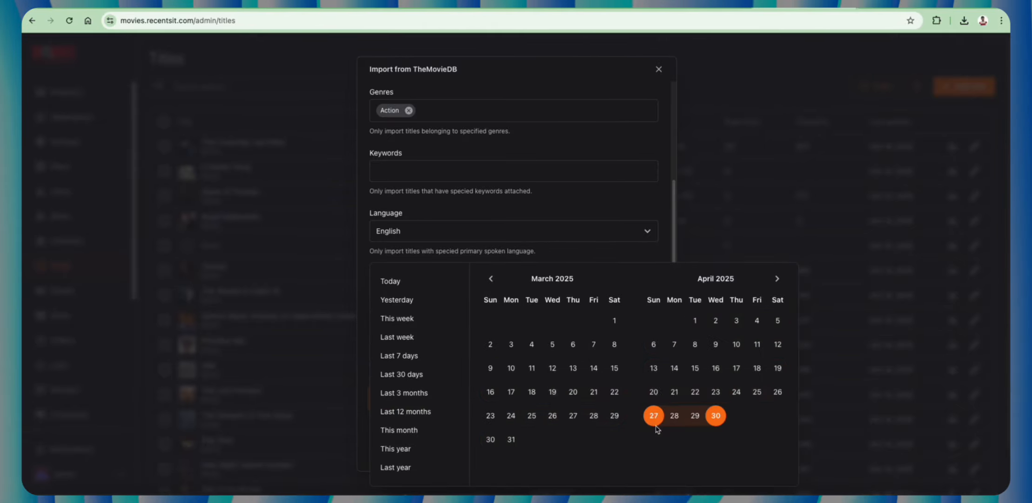
{"action": "left_click", "coordinate": [493, 280]}
{"action": "left_click", "coordinate": [492, 281]}
{"action": "left_click", "coordinate": [494, 281]}
{"action": "left_click", "coordinate": [493, 281]}
{"action": "left_click", "coordinate": [493, 280]}
{"action": "left_click", "coordinate": [492, 280]}
{"action": "left_click", "coordinate": [493, 281]}
{"action": "left_click", "coordinate": [492, 280]}
{"action": "left_click", "coordinate": [594, 320]}
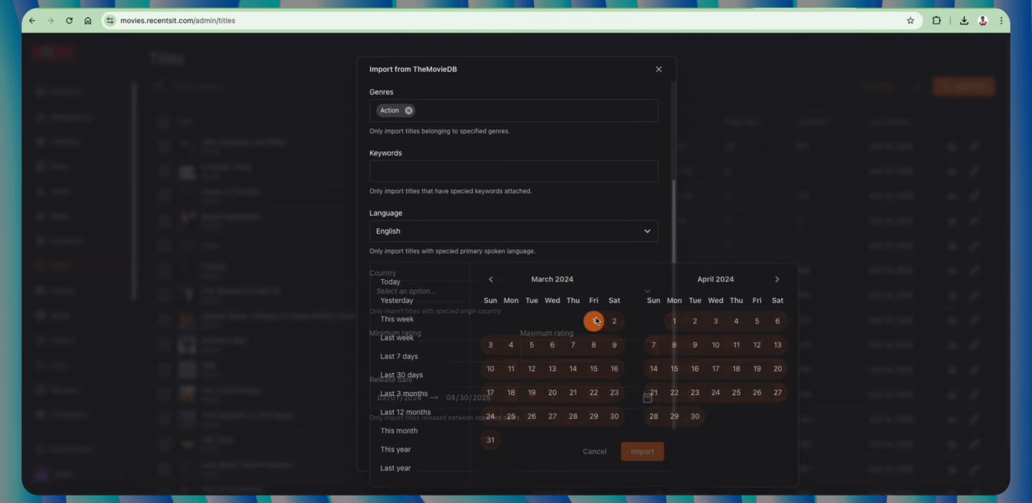
Step: Start importing the filtered titles
{"action": "scroll", "coordinate": [645, 398], "scroll_direction": "up", "scroll_amount": 5}
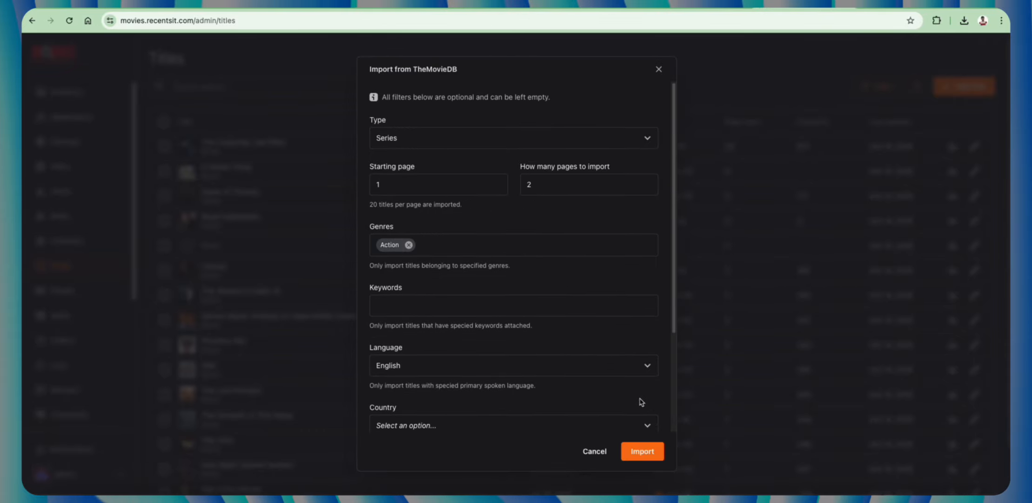
{"action": "scroll", "coordinate": [640, 399], "scroll_direction": "down", "scroll_amount": 1}
{"action": "scroll", "coordinate": [641, 401], "scroll_direction": "down", "scroll_amount": 3}
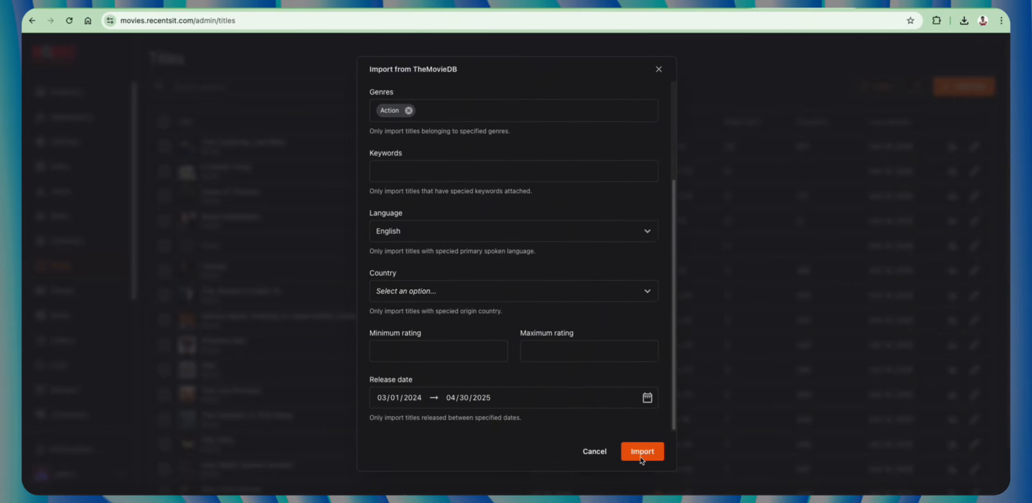
{"action": "left_click", "coordinate": [642, 455]}
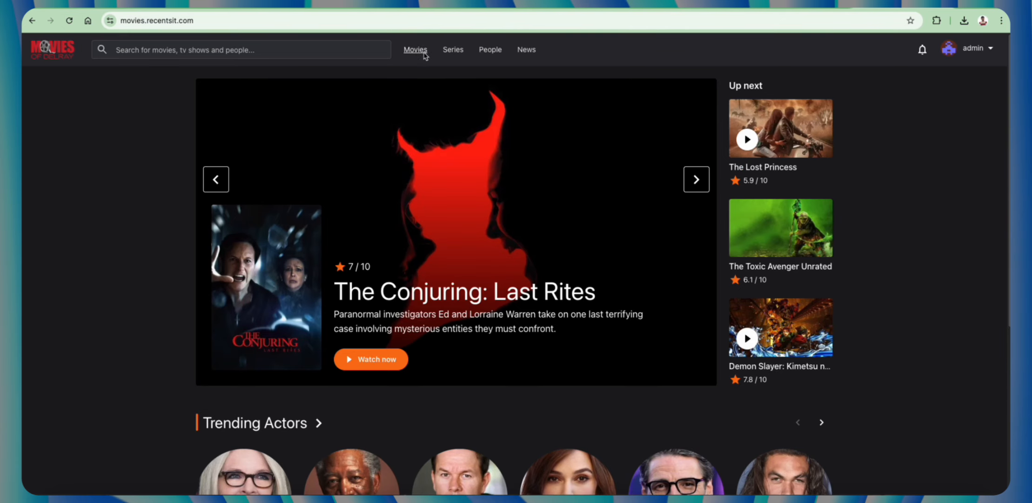
Step: Go to Movies and scroll the Browse Movies grid of imported films
{"action": "left_click", "coordinate": [415, 50]}
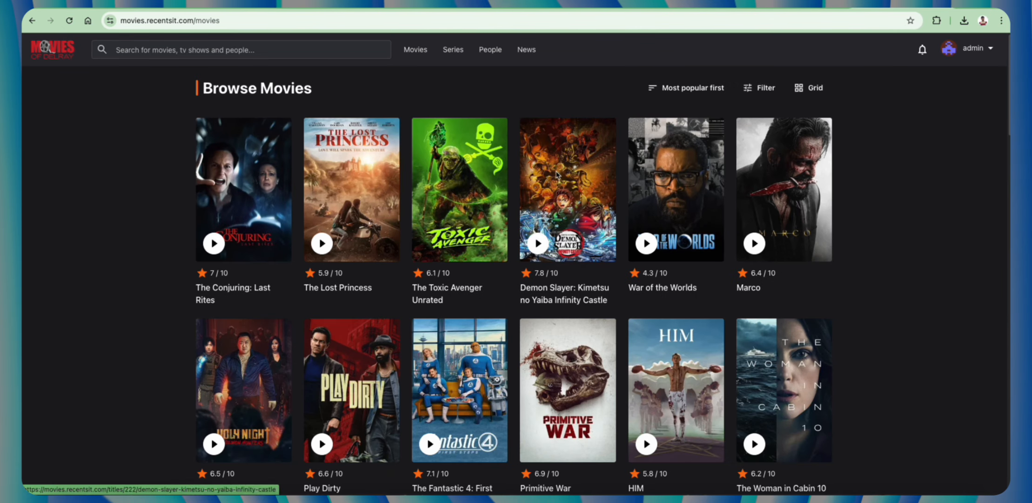
{"action": "scroll", "coordinate": [631, 416], "scroll_direction": "down", "scroll_amount": 3}
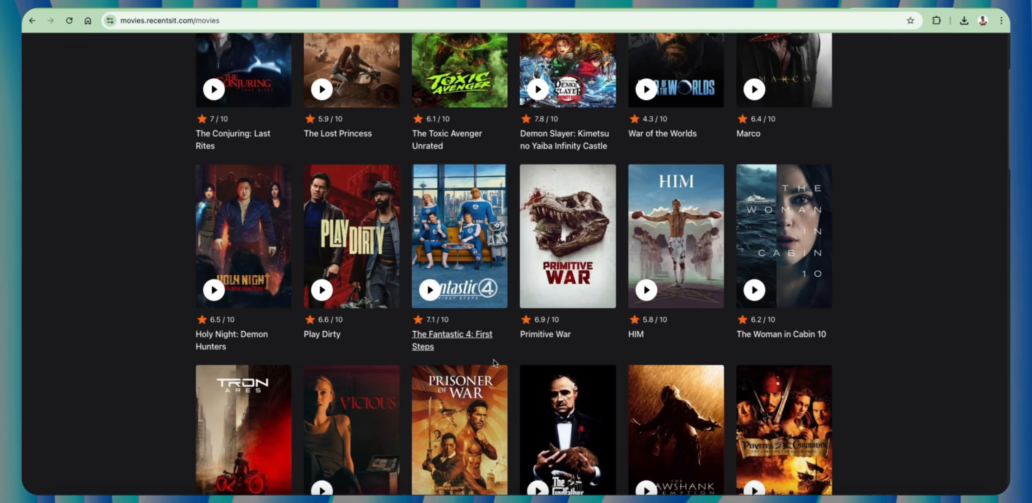
{"action": "scroll", "coordinate": [515, 421], "scroll_direction": "down", "scroll_amount": 10}
{"action": "scroll", "coordinate": [515, 422], "scroll_direction": "down", "scroll_amount": 10}
{"action": "scroll", "coordinate": [516, 420], "scroll_direction": "up", "scroll_amount": 15}
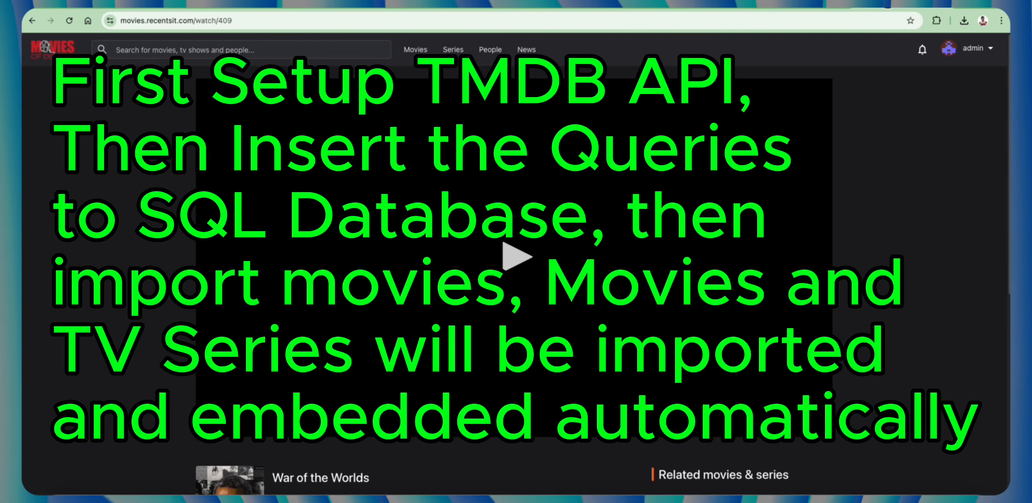
Step: Play the War of the Worlds stream, skip ahead, and try full screen
{"action": "left_click", "coordinate": [517, 256]}
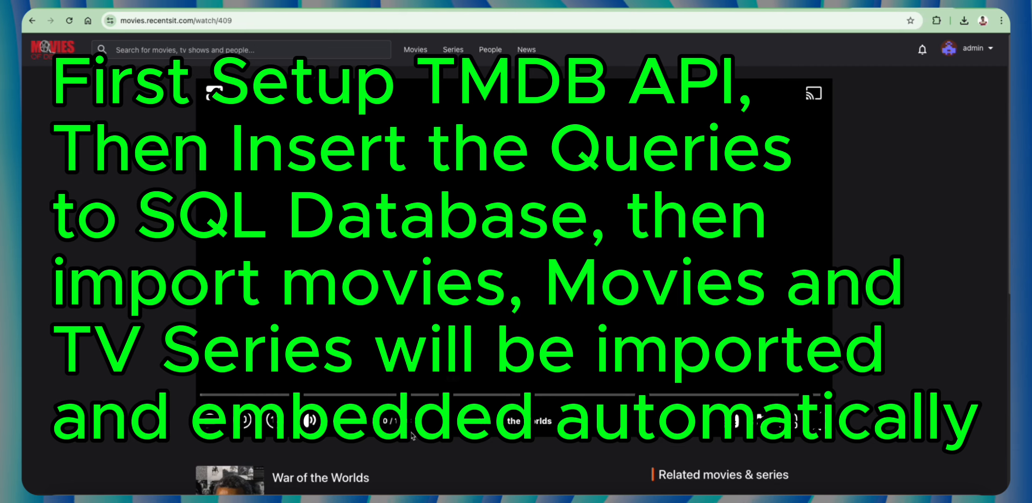
{"action": "scroll", "coordinate": [298, 461], "scroll_direction": "down", "scroll_amount": 1}
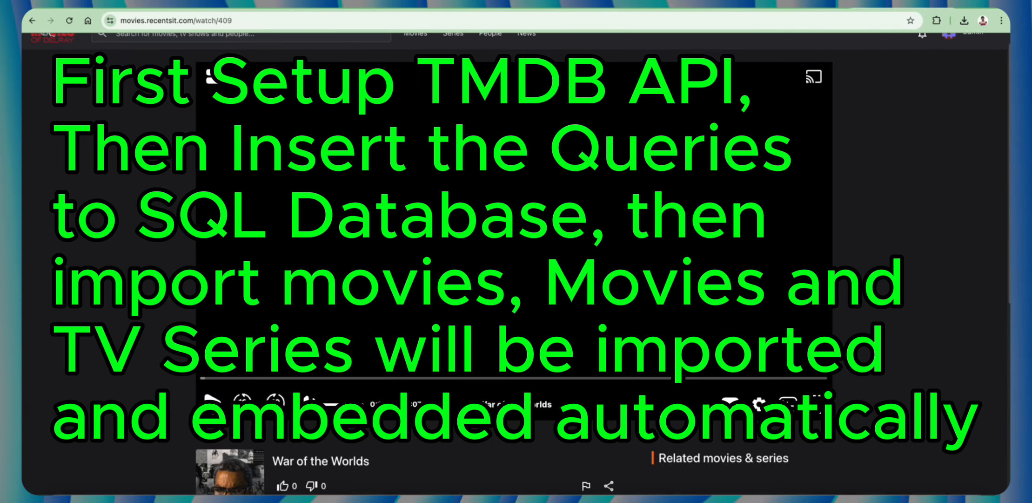
{"action": "left_click", "coordinate": [212, 404]}
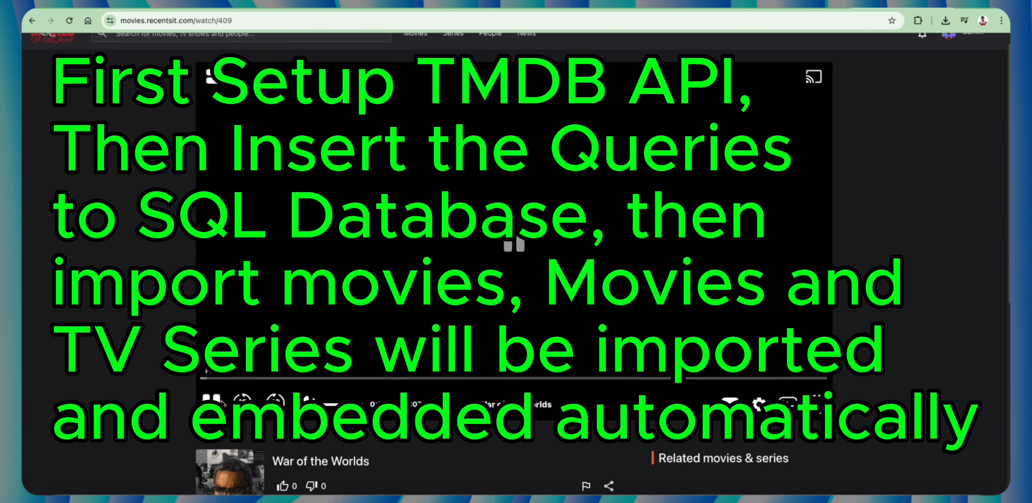
{"action": "left_click", "coordinate": [399, 378]}
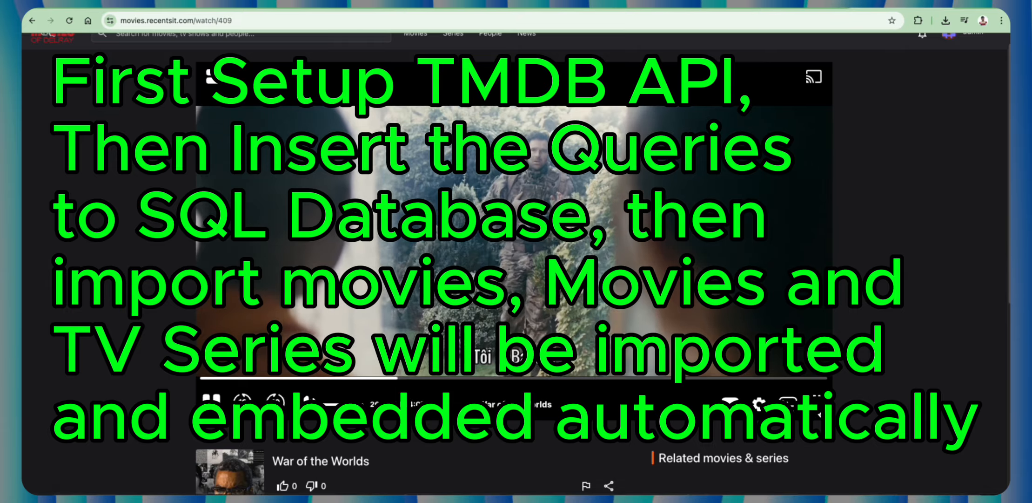
{"action": "left_click", "coordinate": [818, 405]}
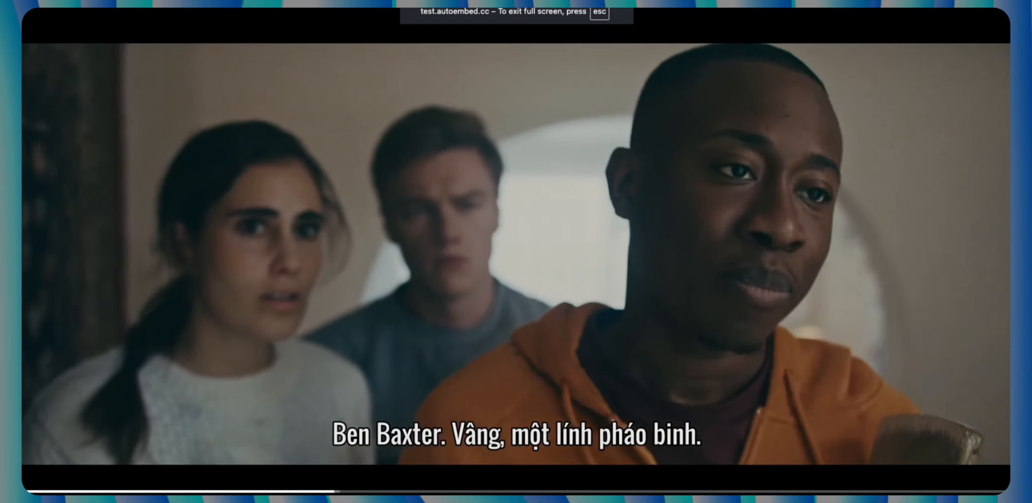
{"action": "key", "text": "Escape"}
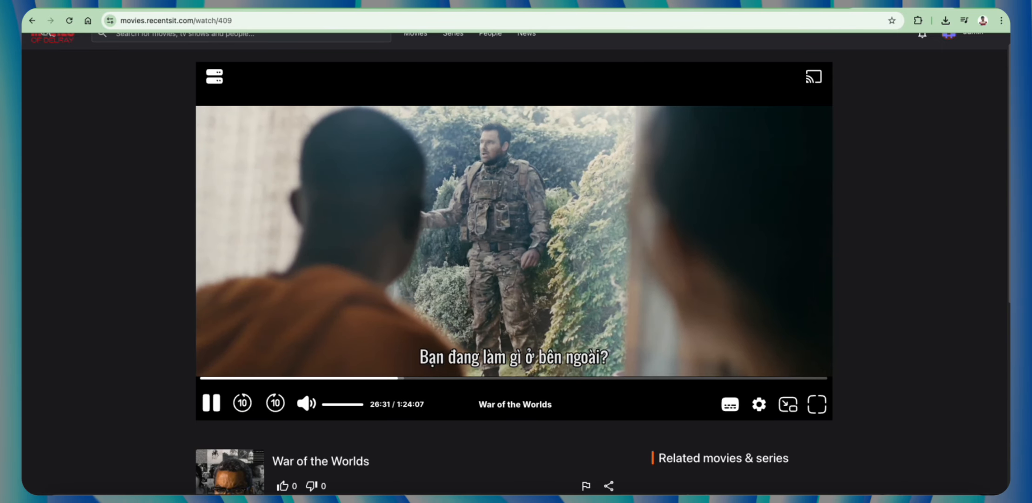
Step: Pause the stream and return to the Movies catalogue
{"action": "left_click", "coordinate": [458, 357]}
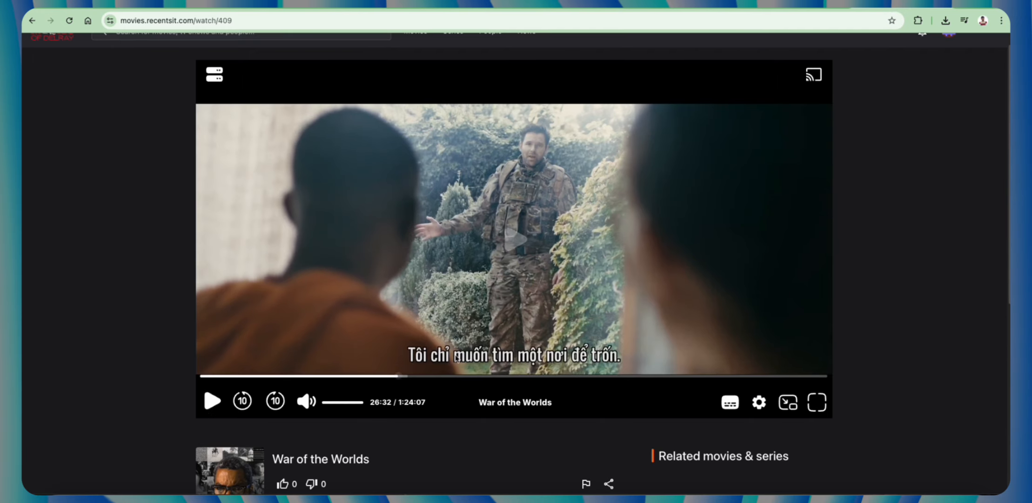
{"action": "scroll", "coordinate": [466, 357], "scroll_direction": "down", "scroll_amount": 7}
{"action": "scroll", "coordinate": [486, 357], "scroll_direction": "up", "scroll_amount": 8}
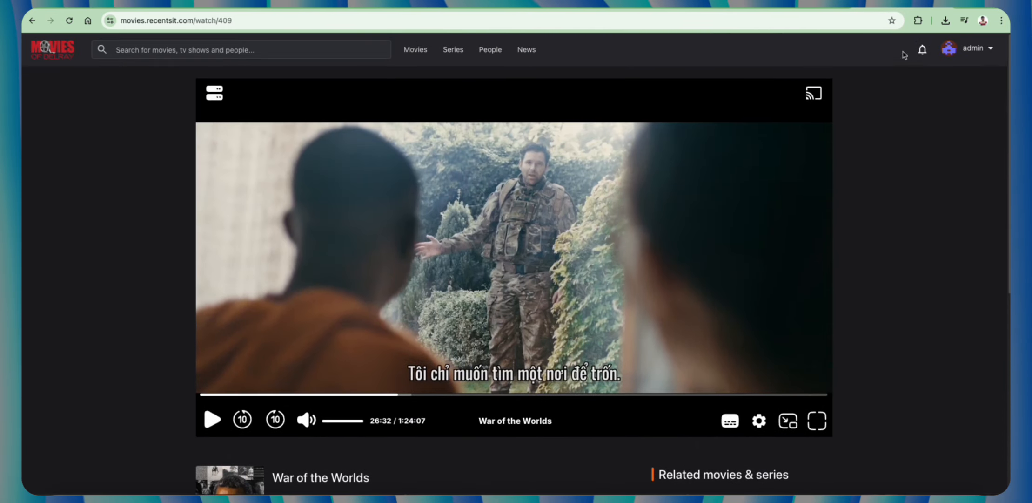
{"action": "left_click", "coordinate": [420, 48]}
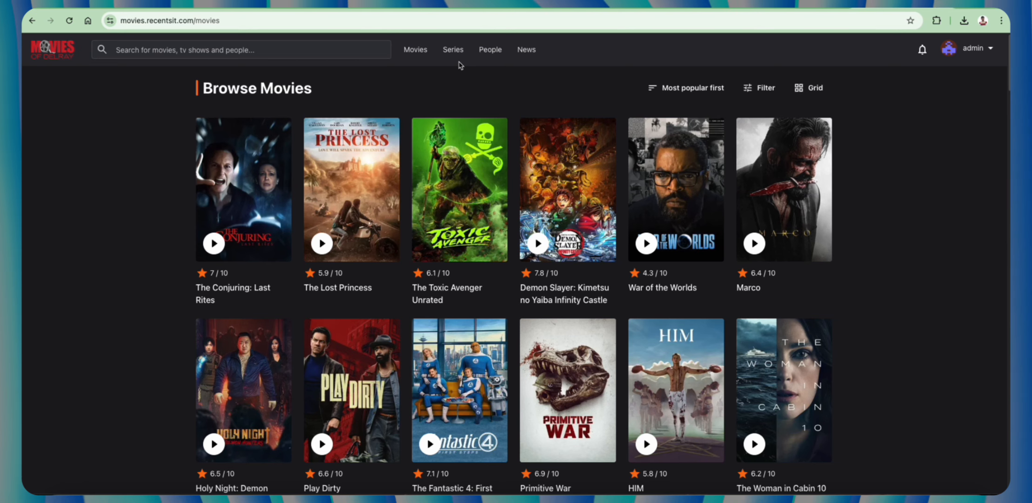
Step: Scroll through the Browse Movies grid, then go to the Series catalogue
{"action": "scroll", "coordinate": [419, 285], "scroll_direction": "down", "scroll_amount": 6}
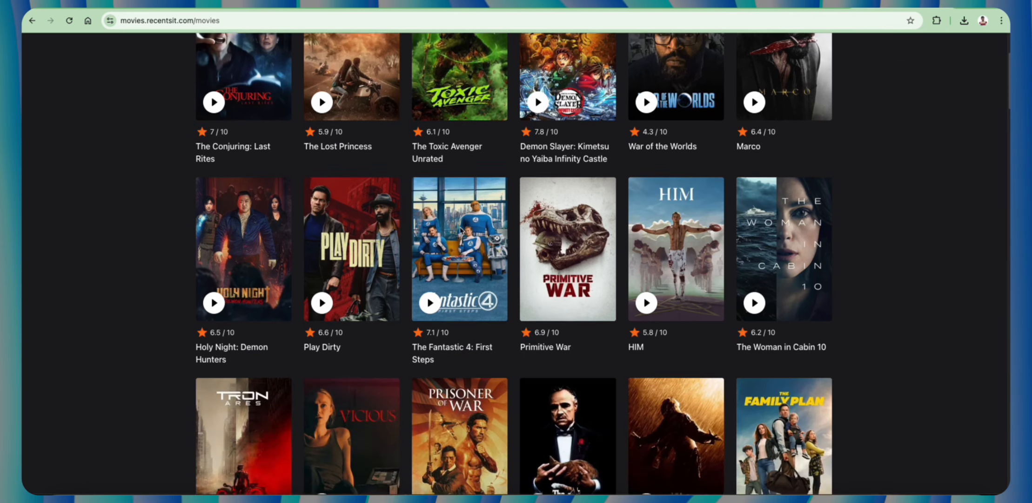
{"action": "scroll", "coordinate": [419, 285], "scroll_direction": "down", "scroll_amount": 6}
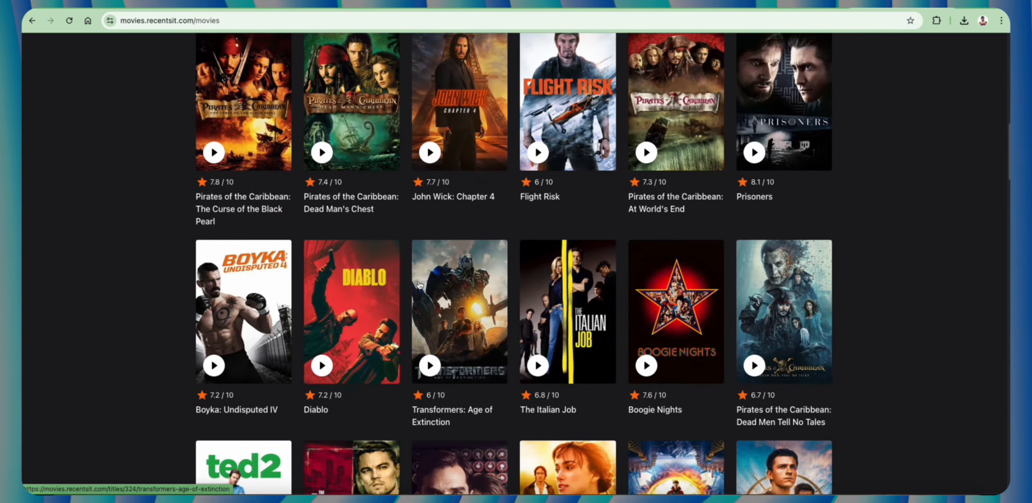
{"action": "scroll", "coordinate": [419, 285], "scroll_direction": "down", "scroll_amount": 18}
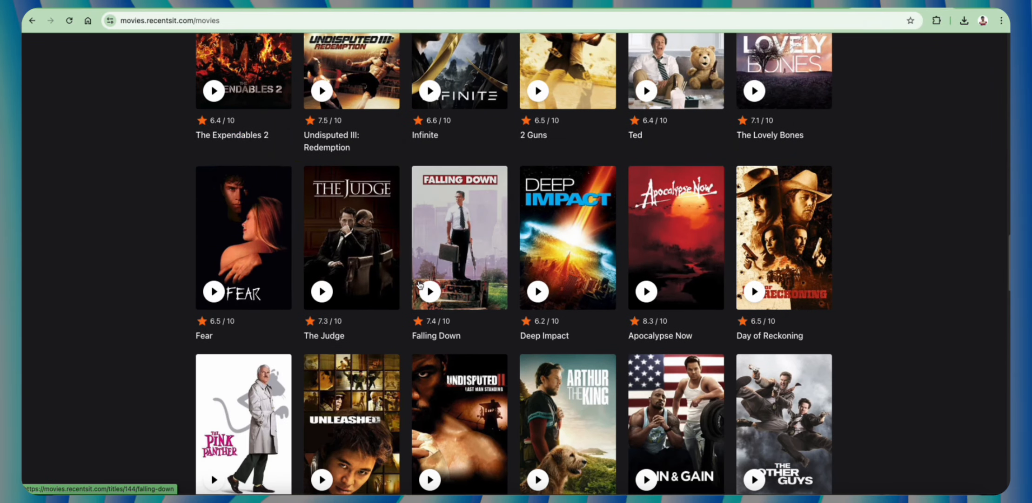
{"action": "scroll", "coordinate": [419, 285], "scroll_direction": "down", "scroll_amount": 10}
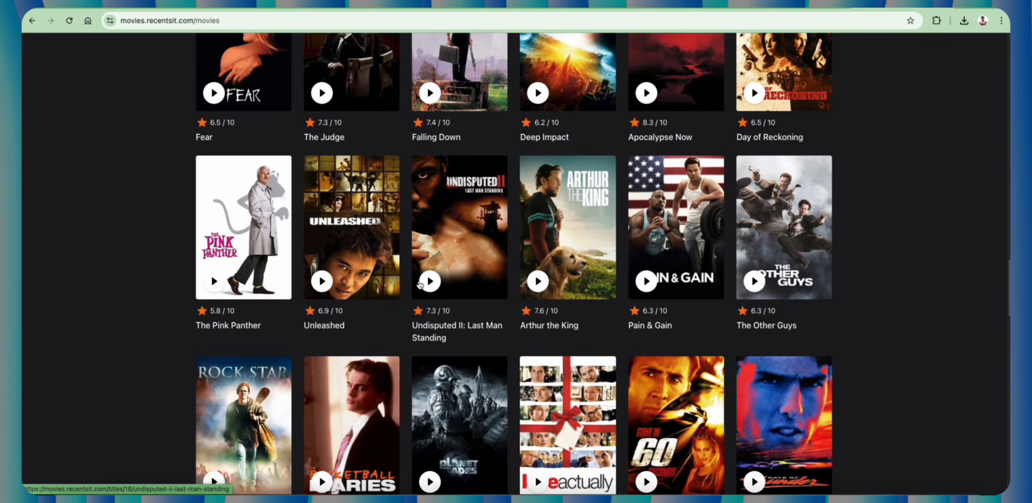
{"action": "scroll", "coordinate": [420, 285], "scroll_direction": "down", "scroll_amount": 20}
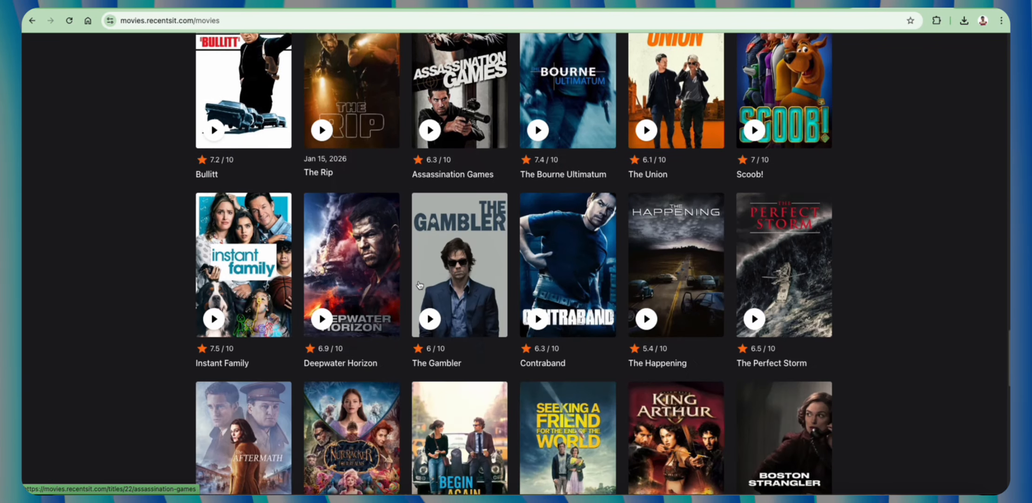
{"action": "scroll", "coordinate": [420, 285], "scroll_direction": "up", "scroll_amount": 6}
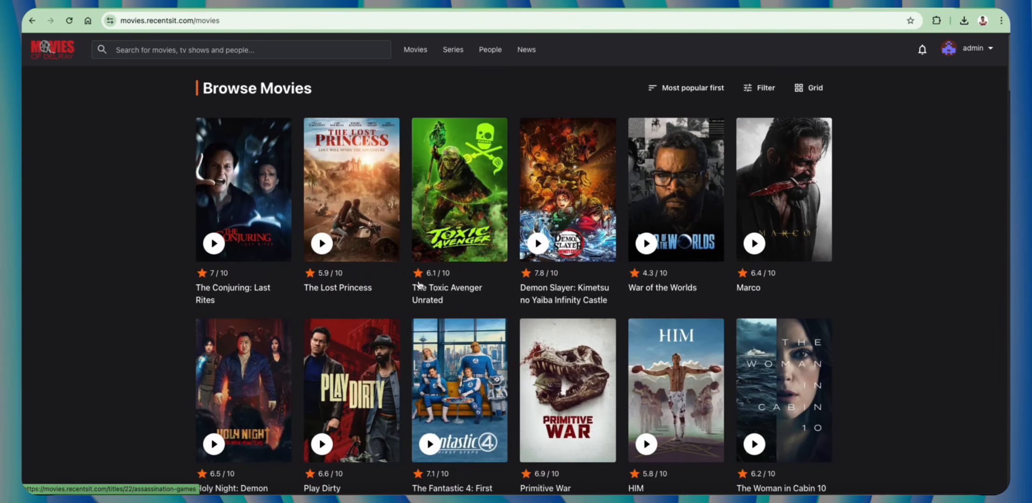
{"action": "left_click", "coordinate": [452, 50]}
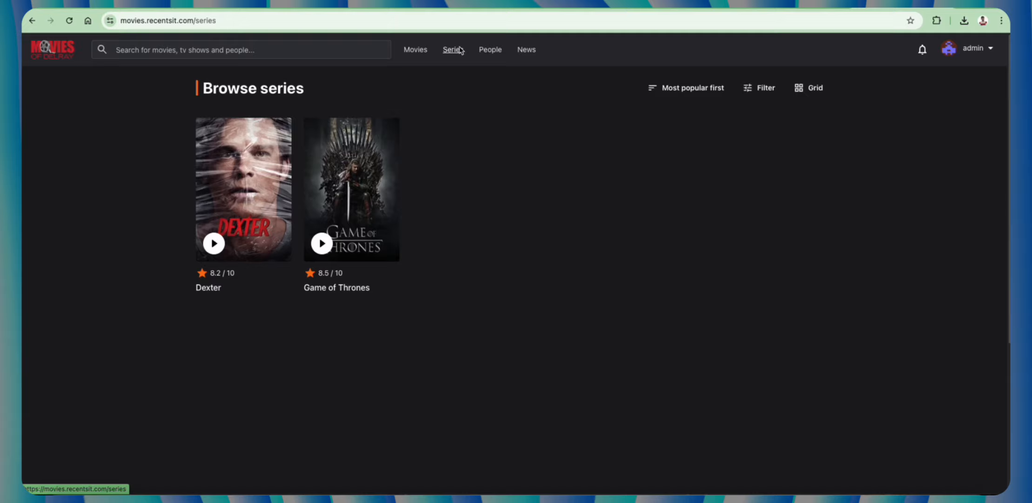
Step: Open Game of Thrones and scroll through its seasons, reviews and cast
{"action": "left_click", "coordinate": [352, 212]}
{"action": "scroll", "coordinate": [287, 296], "scroll_direction": "down", "scroll_amount": 7}
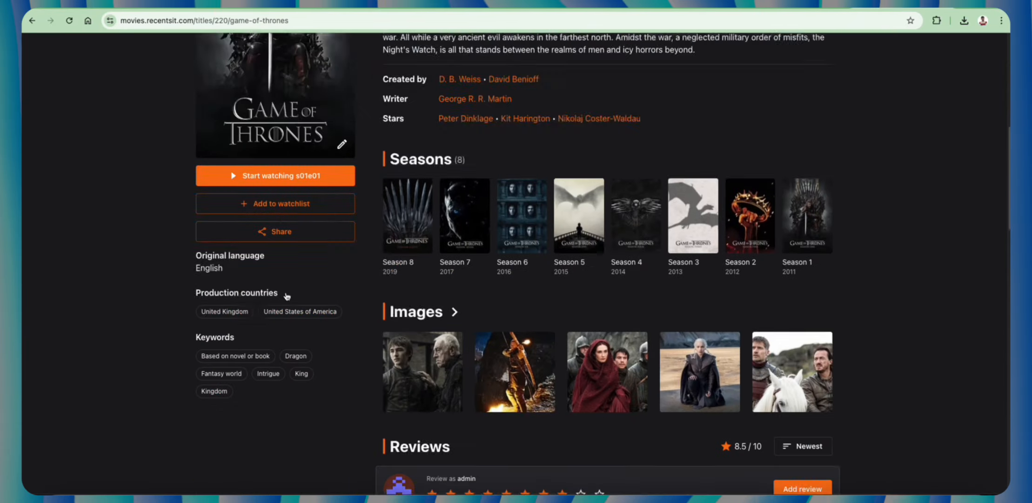
{"action": "scroll", "coordinate": [484, 249], "scroll_direction": "down", "scroll_amount": 3}
{"action": "scroll", "coordinate": [489, 291], "scroll_direction": "up", "scroll_amount": 4}
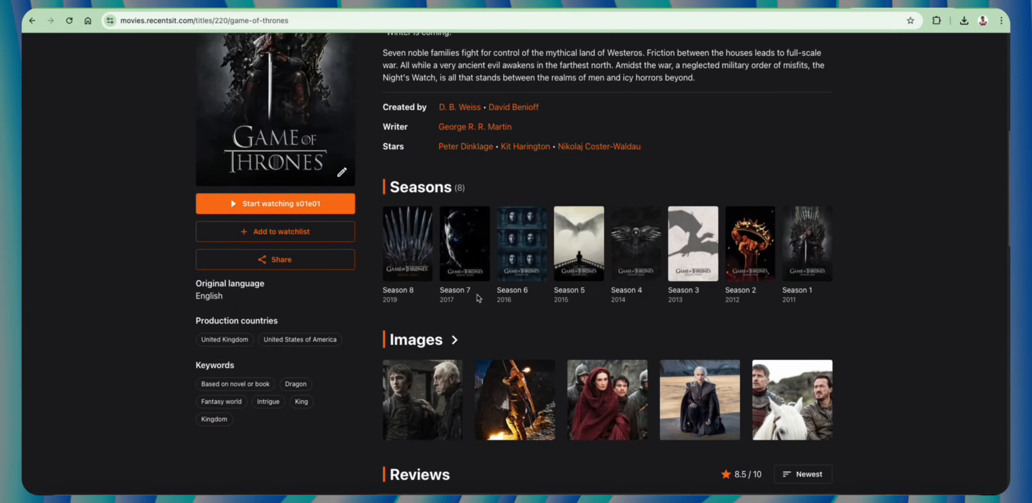
{"action": "scroll", "coordinate": [478, 298], "scroll_direction": "down", "scroll_amount": 5}
{"action": "scroll", "coordinate": [489, 344], "scroll_direction": "down", "scroll_amount": 8}
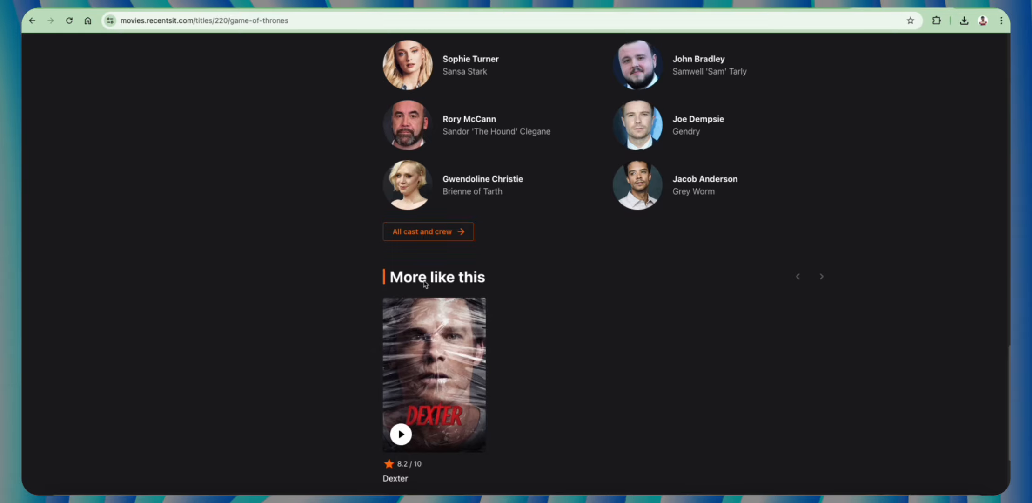
{"action": "scroll", "coordinate": [425, 284], "scroll_direction": "up", "scroll_amount": 8}
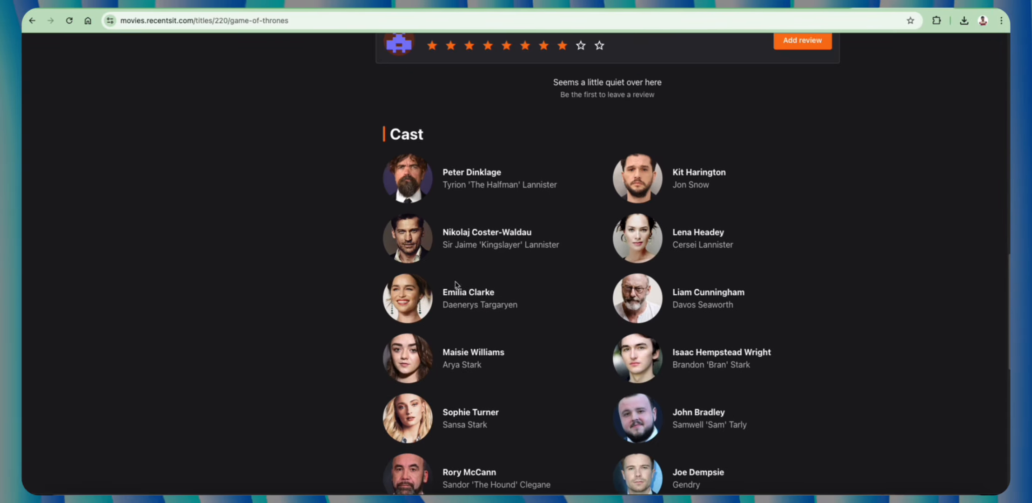
{"action": "scroll", "coordinate": [369, 254], "scroll_direction": "up", "scroll_amount": 15}
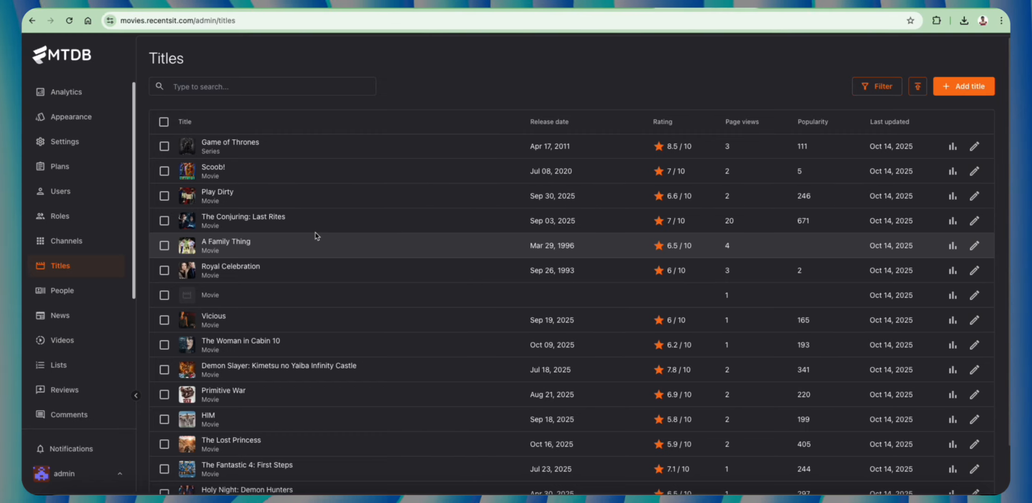
Step: Reload the admin Titles list and move to page 2, titles 16–30 of 364
{"action": "scroll", "coordinate": [711, 273], "scroll_direction": "down", "scroll_amount": 1}
{"action": "scroll", "coordinate": [711, 273], "scroll_direction": "down", "scroll_amount": 3}
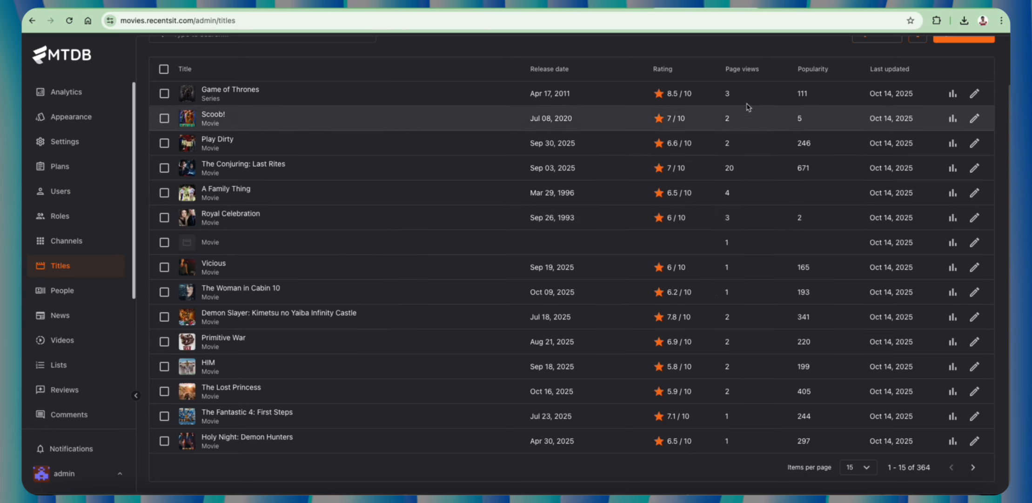
{"action": "left_click", "coordinate": [728, 25]}
{"action": "key", "text": "Return"}
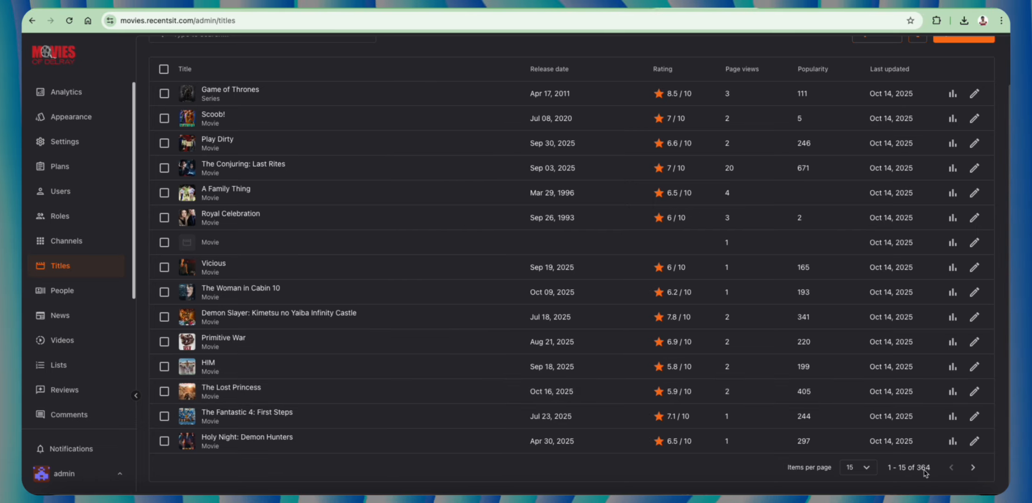
{"action": "left_click", "coordinate": [974, 468]}
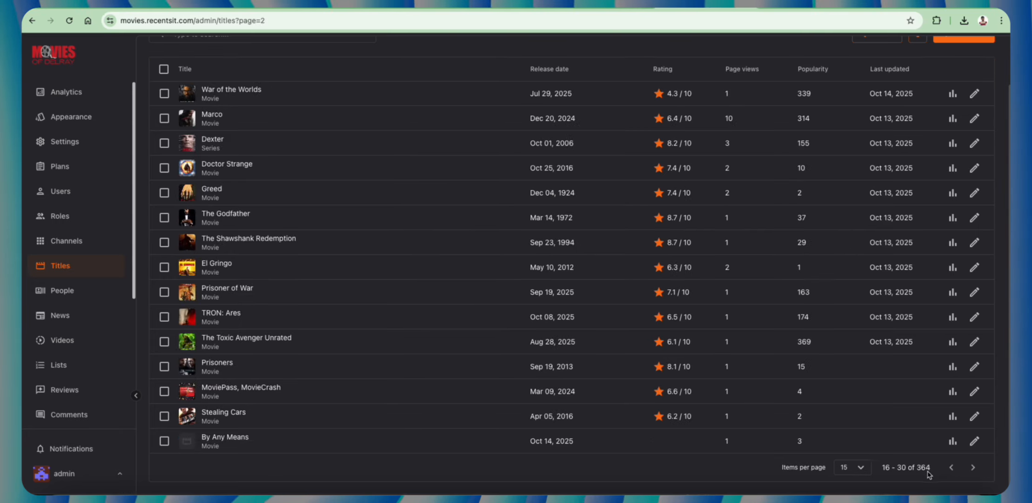
{"action": "left_click", "coordinate": [666, 26]}
{"action": "key", "text": "Return"}
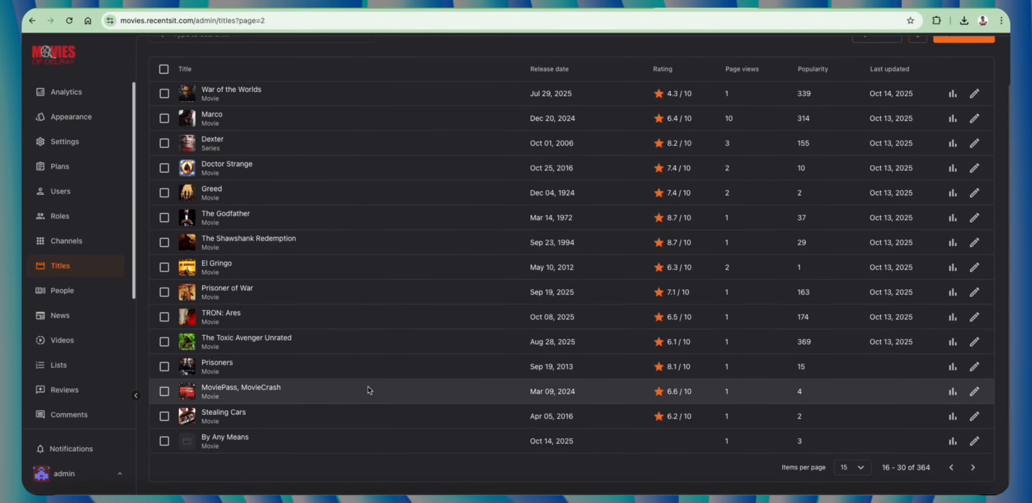
{"action": "scroll", "coordinate": [644, 466], "scroll_direction": "up", "scroll_amount": 2}
{"action": "scroll", "coordinate": [823, 337], "scroll_direction": "down", "scroll_amount": 2}
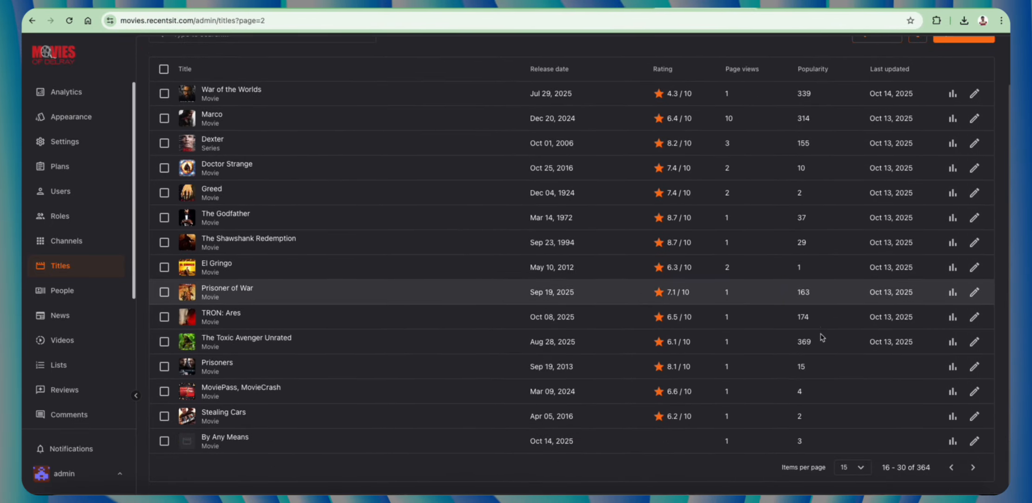